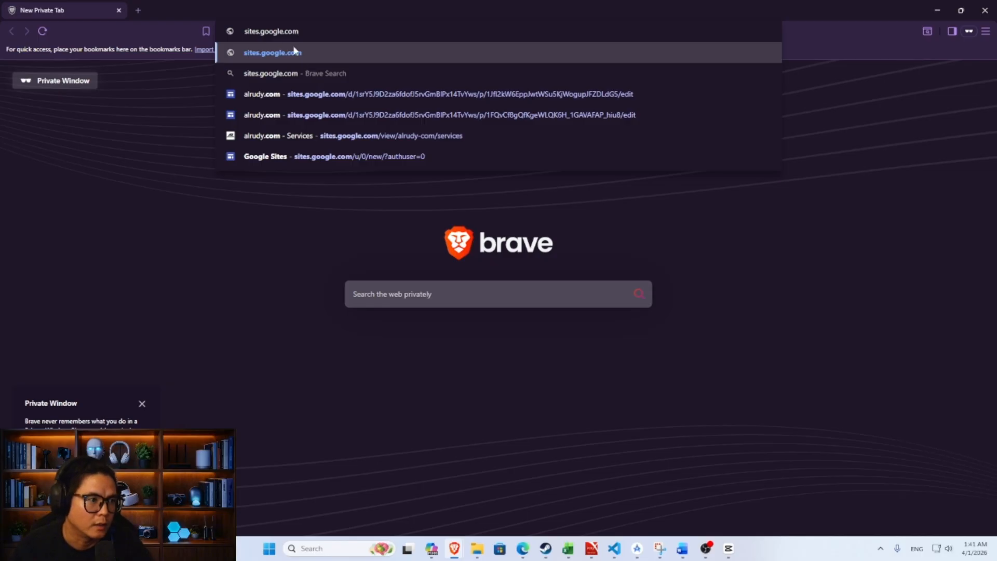
- Load sites.google.com in Brave, which brings up the Google sign-in page
left_click_drag(308, 31, 208, 31)
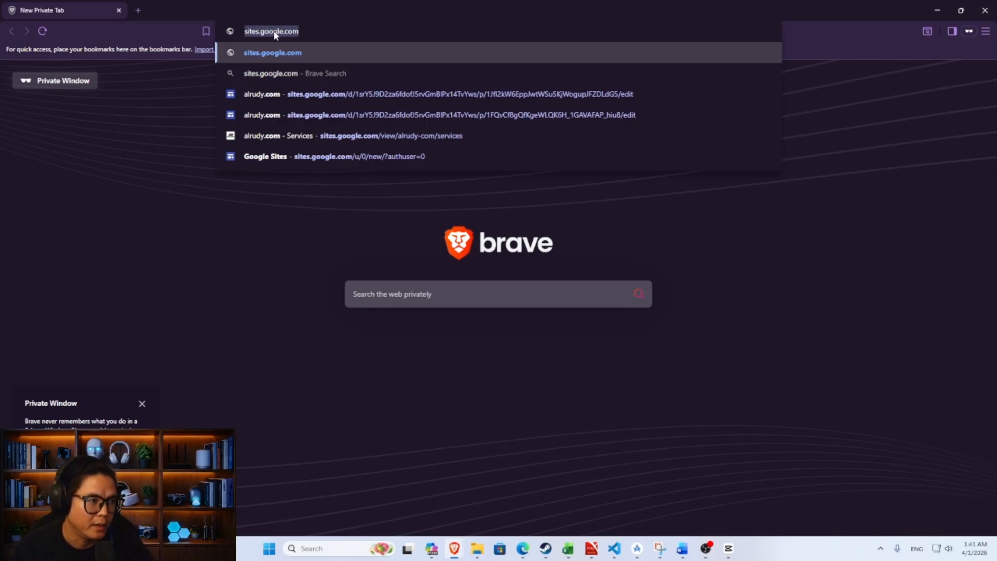
left_click(308, 30)
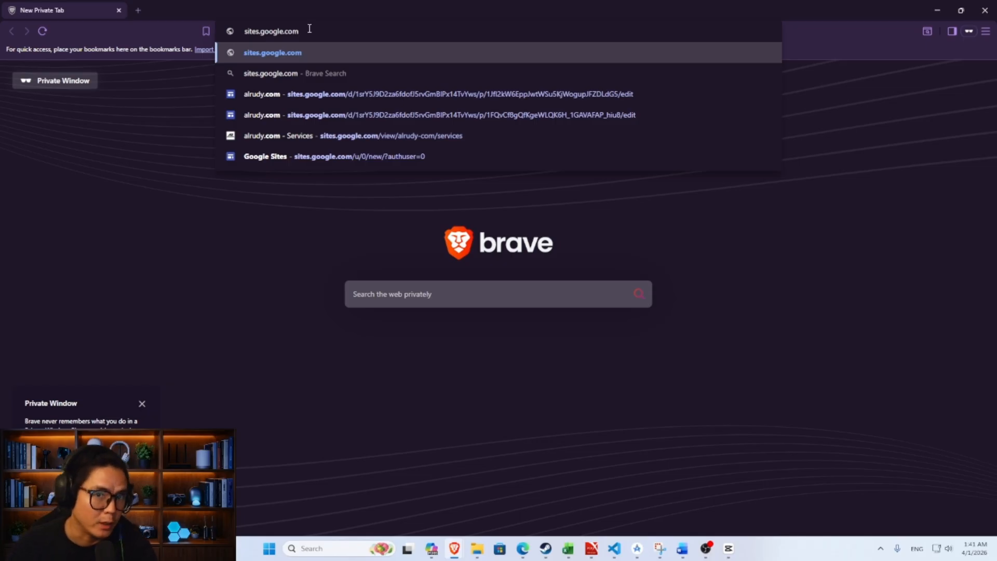
left_click_drag(312, 30, 231, 35)
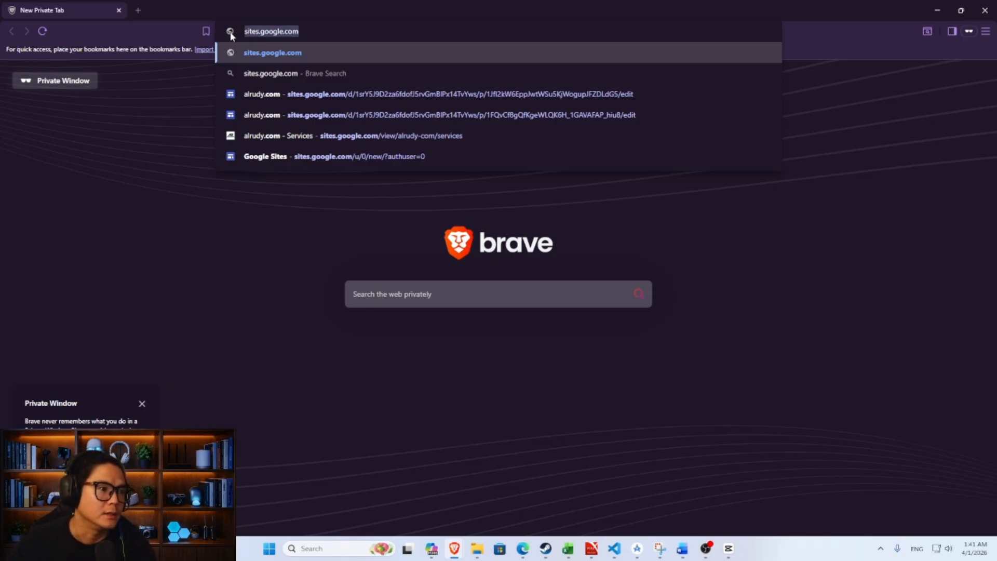
left_click(304, 27)
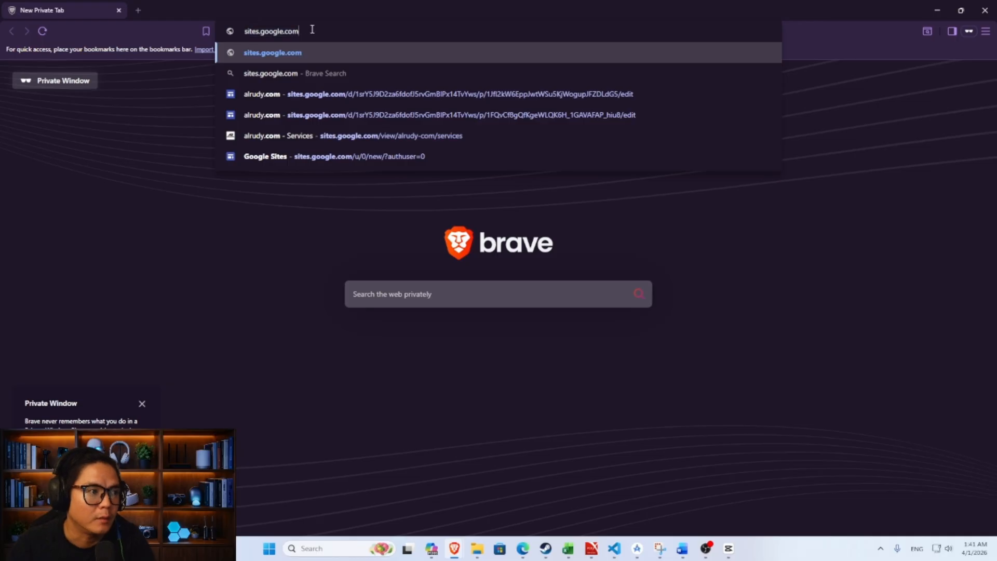
left_click_drag(312, 29, 242, 32)
key("Return")
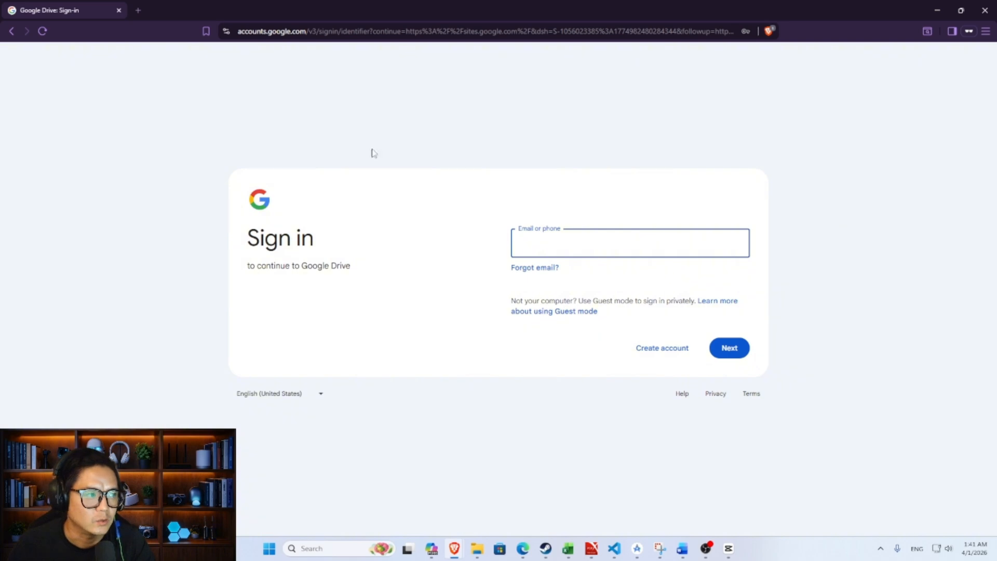
- Create a blank site, then browse its Pages, Themes and Insert panels
left_click(937, 10)
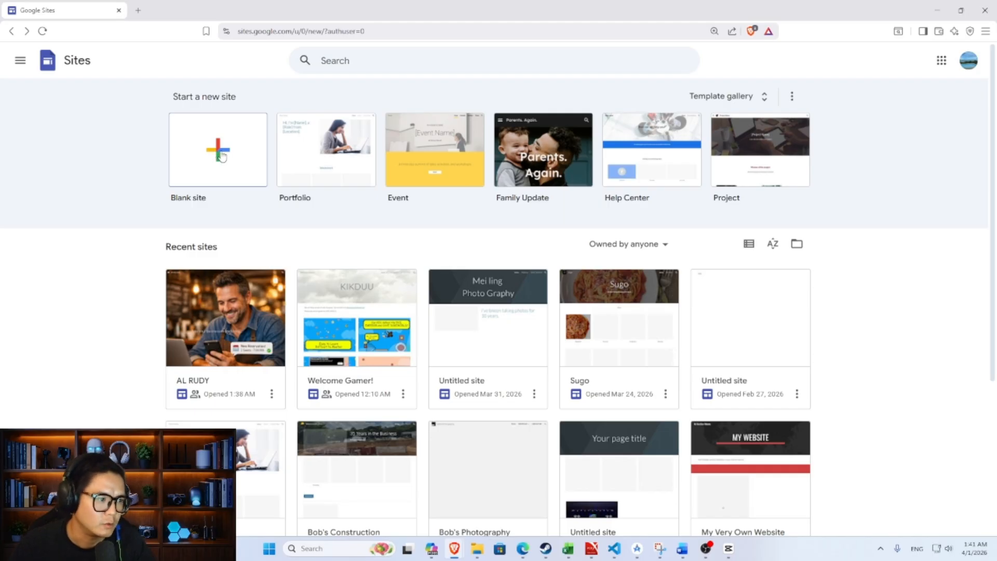
left_click(223, 155)
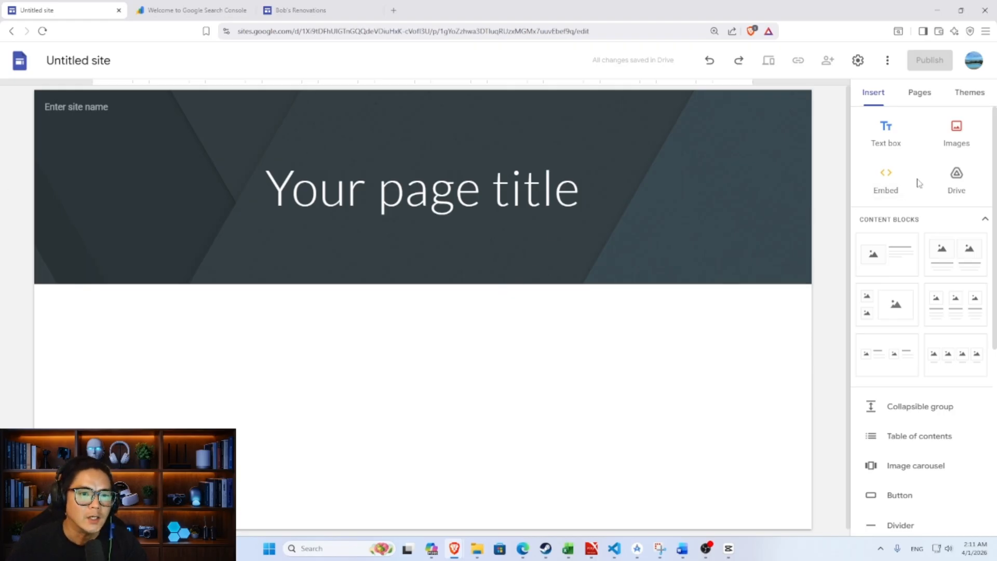
left_click(919, 98)
left_click(969, 98)
left_click(885, 96)
scroll(939, 166, "down", 3)
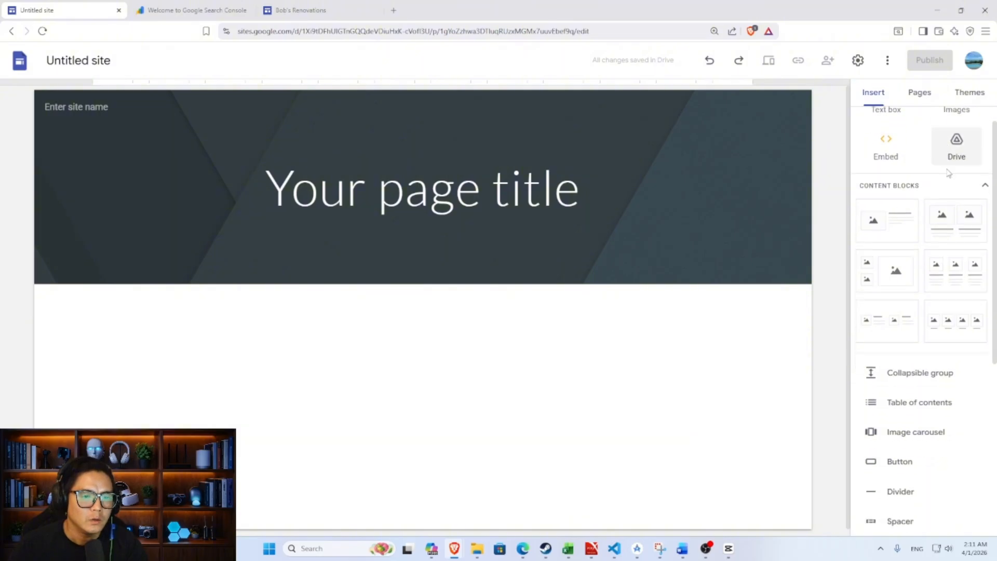
scroll(948, 179, "down", 2)
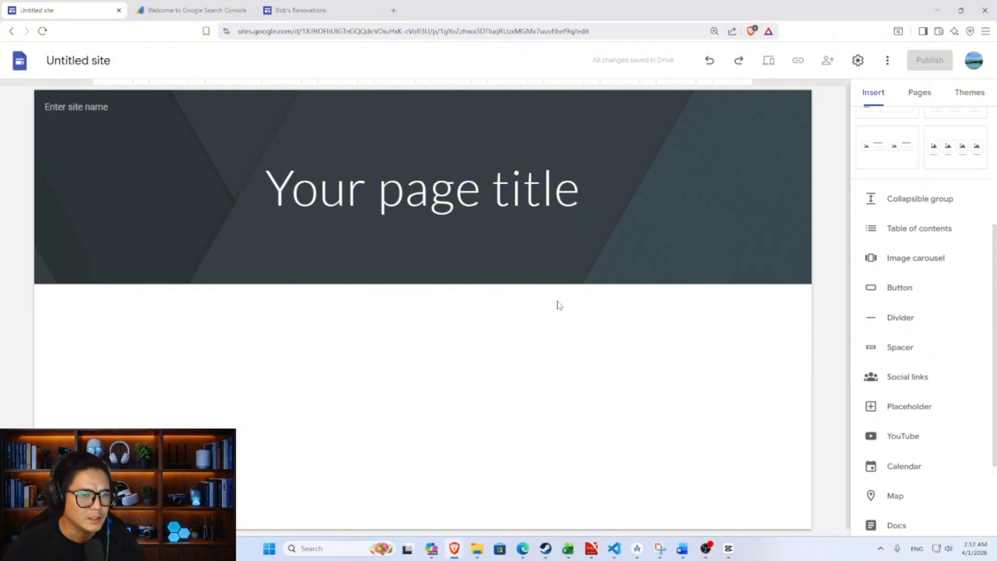
scroll(618, 279, "down", 1)
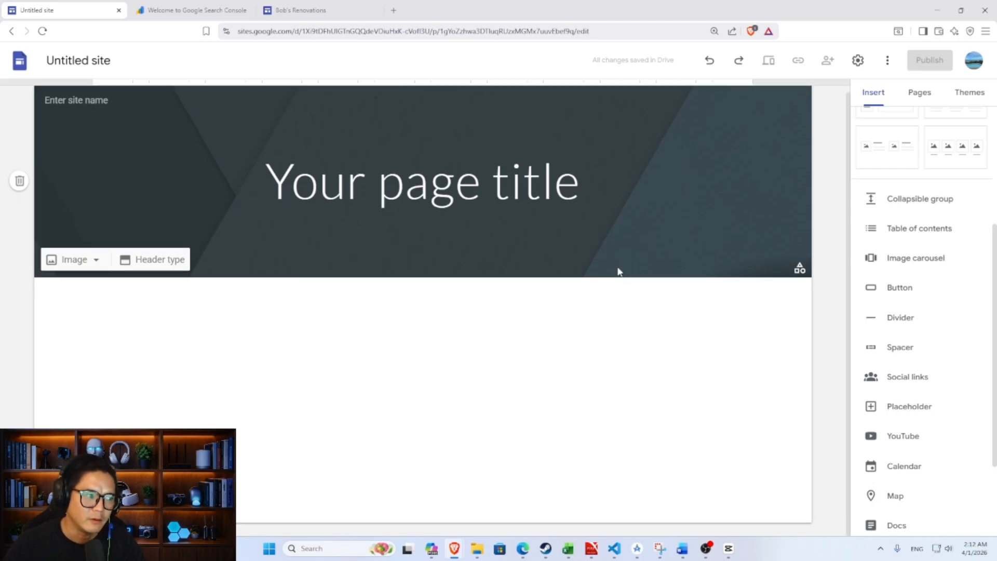
scroll(901, 213, "up", 4)
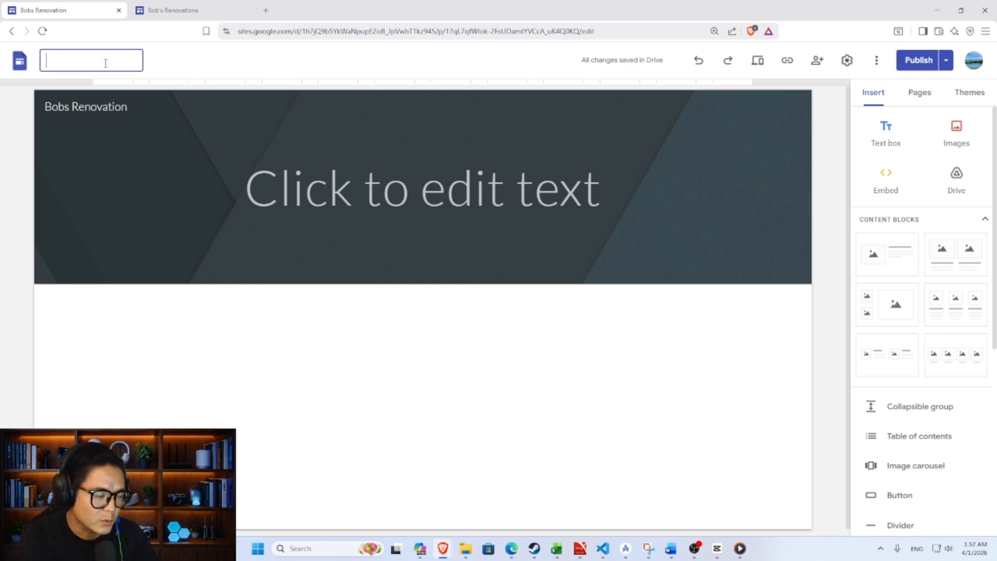
- Name the document 'Bobs Renovation' and set the header's site name to 'Bobs Renovation'
type("B")
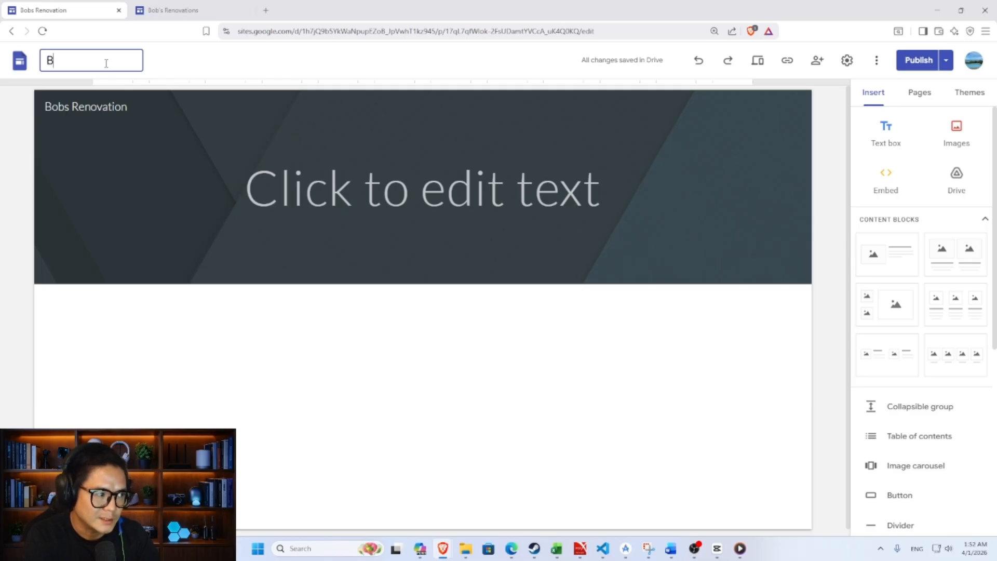
type("obs Renovation")
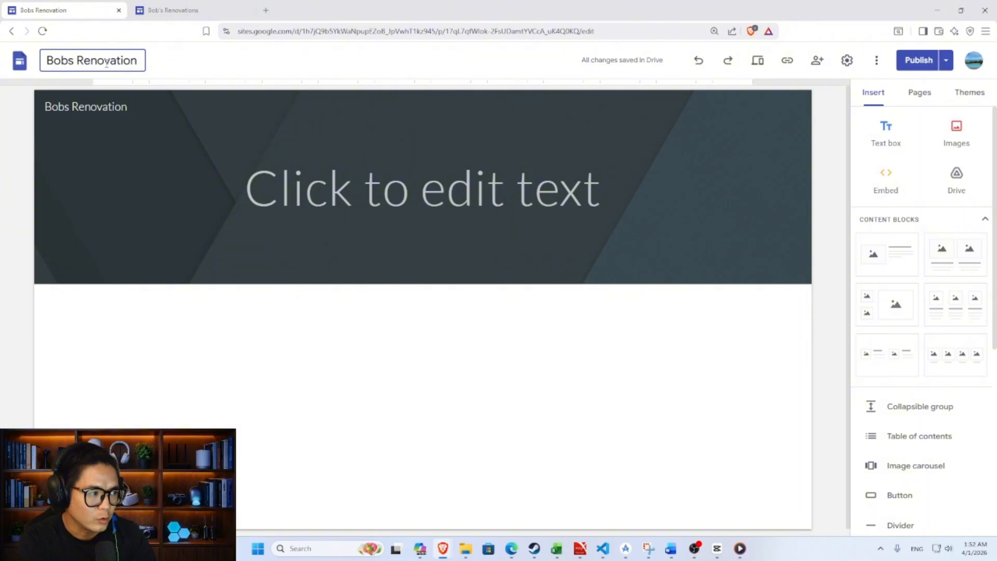
left_click(102, 107)
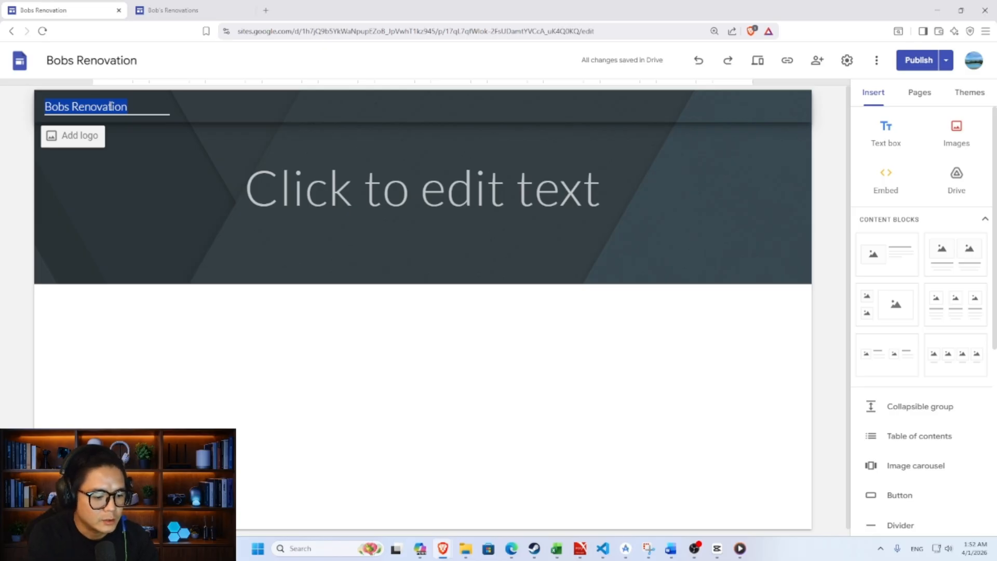
type("Bo")
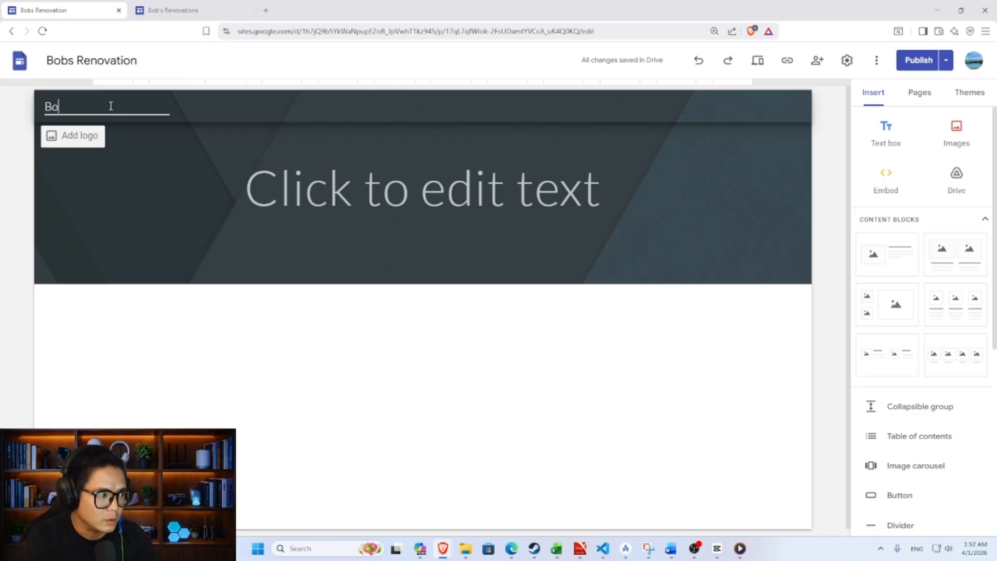
type("bs Renovation")
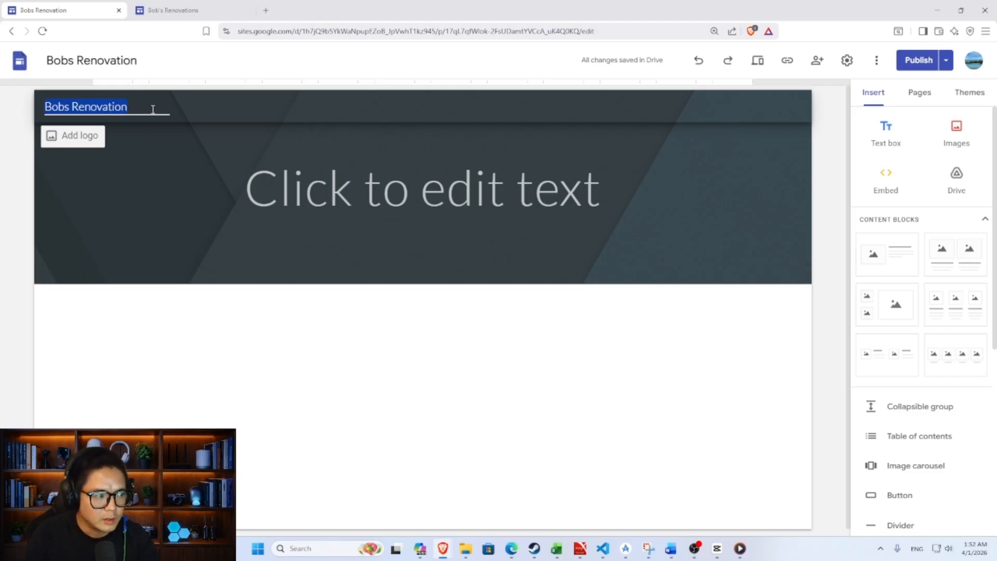
key("BackSpace")
type("In")
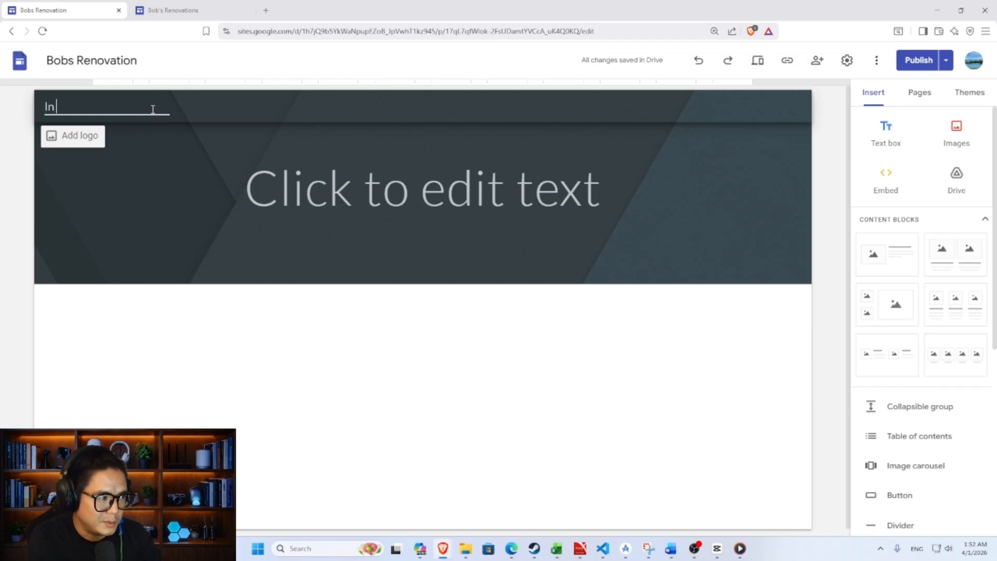
type(" Business For ")
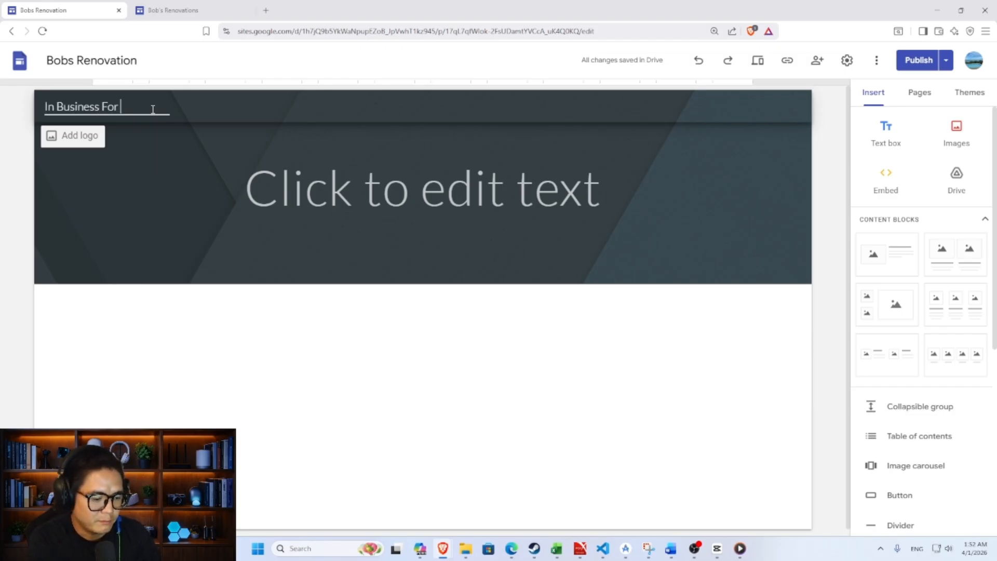
type("30 Years")
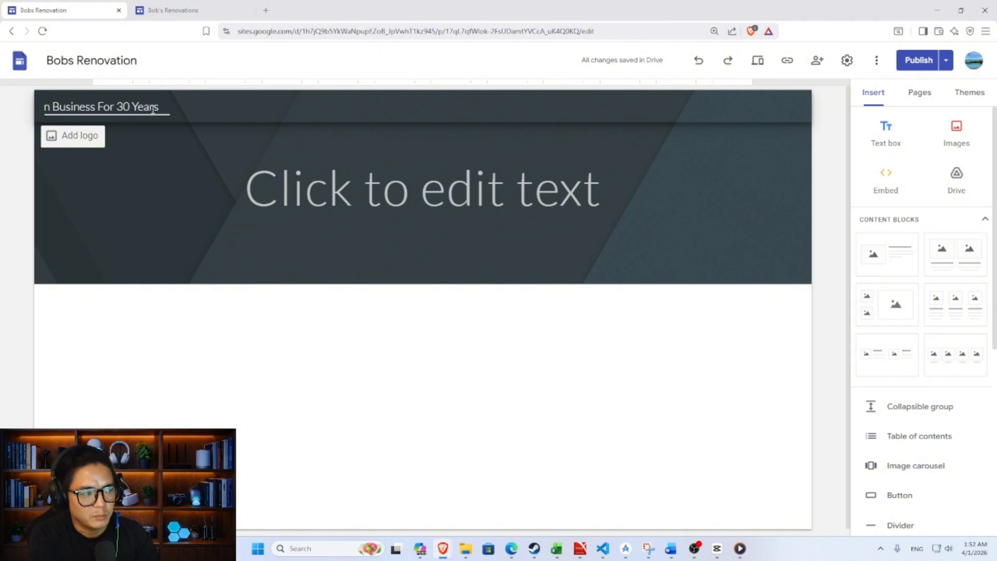
key("BackSpace")
key("BackSpace")
key("BackSpace")
key("BackSpace")
key("BackSpace")
key("BackSpace")
key("BackSpace")
key("BackSpace")
key("BackSpace")
key("BackSpace")
key("BackSpace")
key("BackSpace")
key("BackSpace")
key("BackSpace")
key("BackSpace")
key("BackSpace")
key("BackSpace")
key("BackSpace")
key("BackSpace")
key("BackSpace")
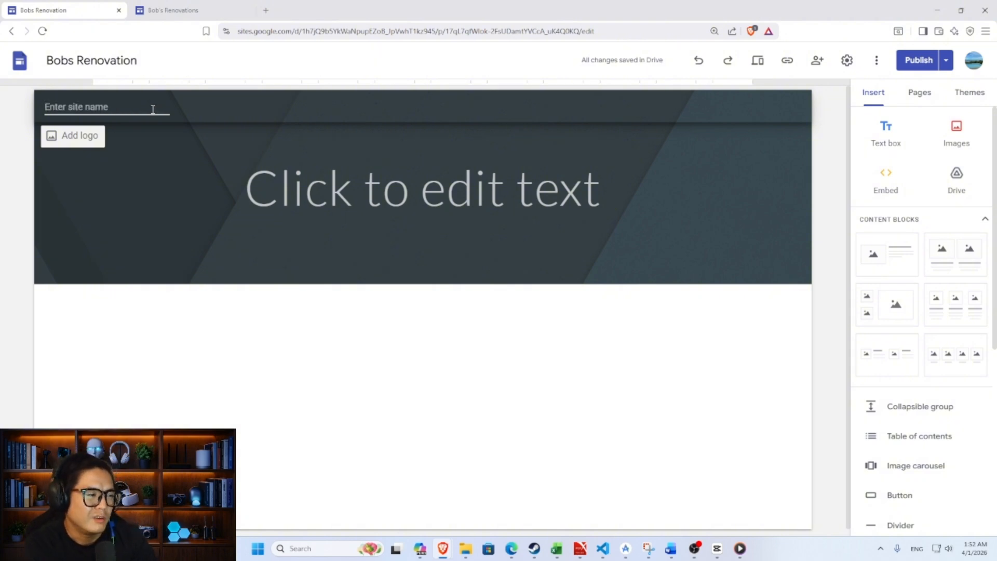
type("Bobs")
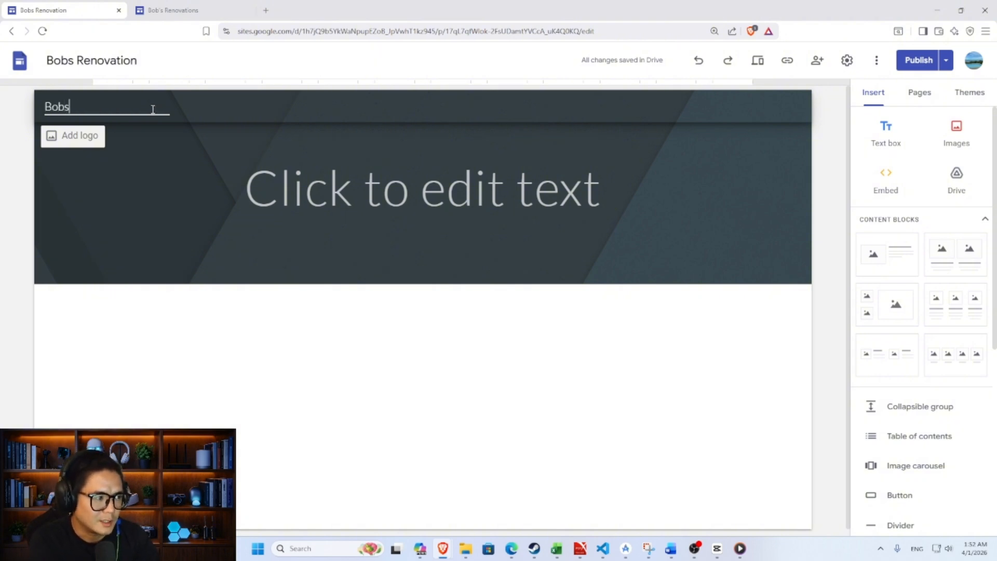
type(" Reno")
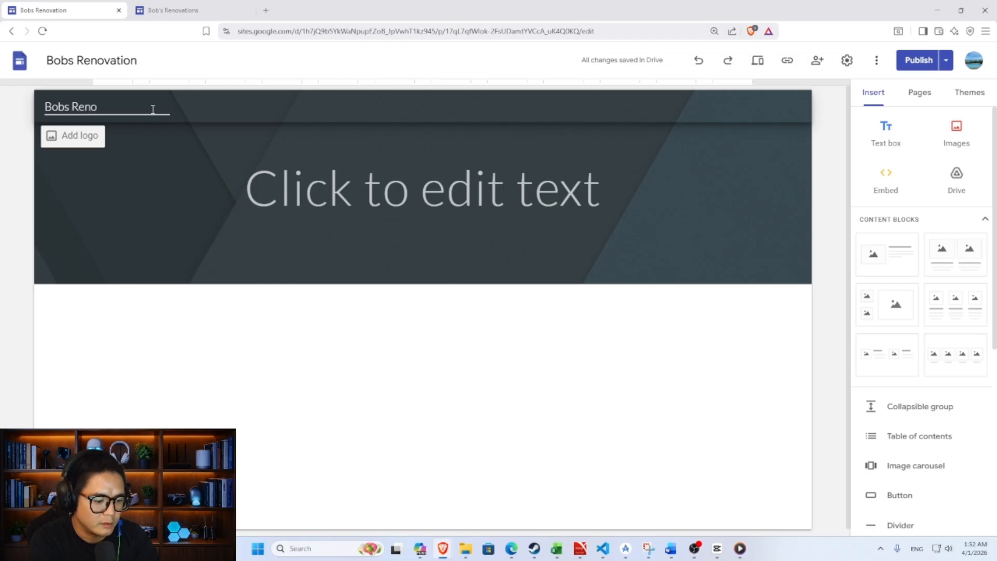
type("vation")
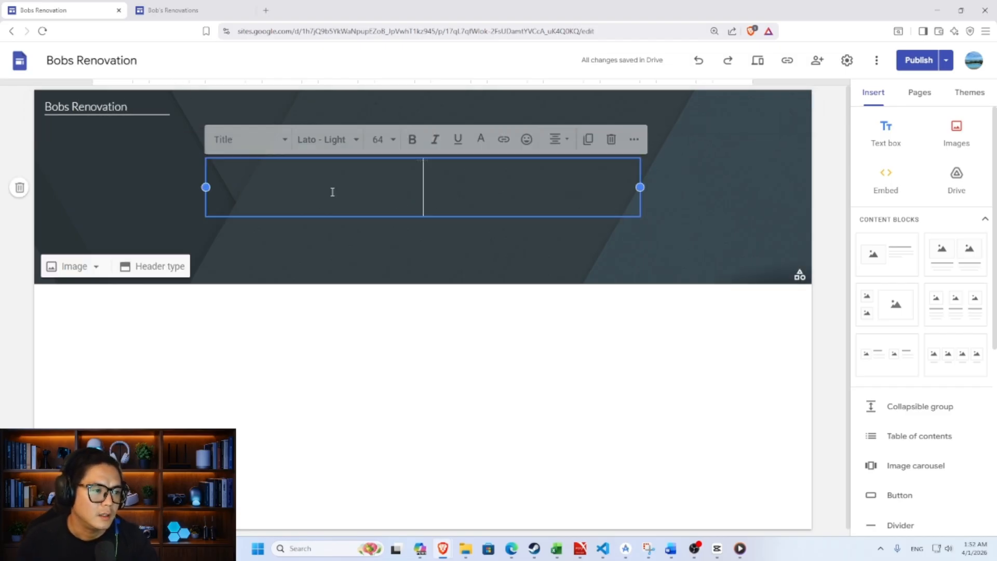
left_click(107, 117)
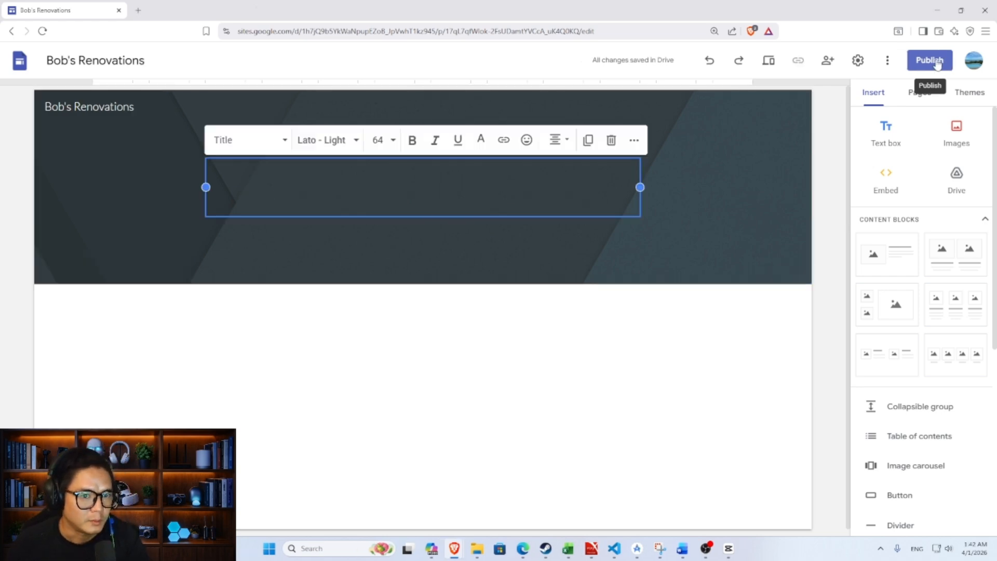
- Publish the site at the bobs-renovations web address
left_click(929, 60)
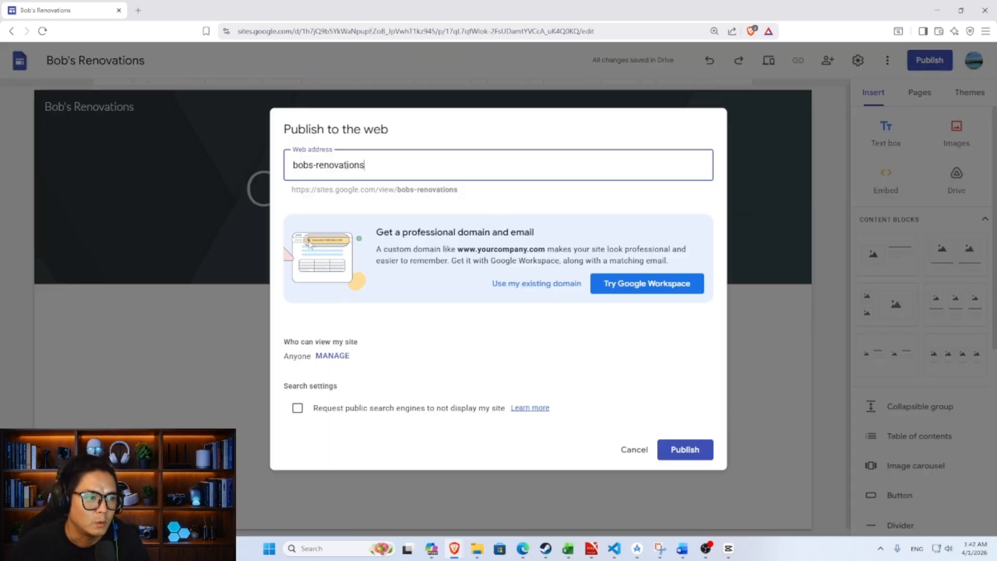
left_click_drag(398, 190, 305, 190)
left_click_drag(449, 189, 453, 187)
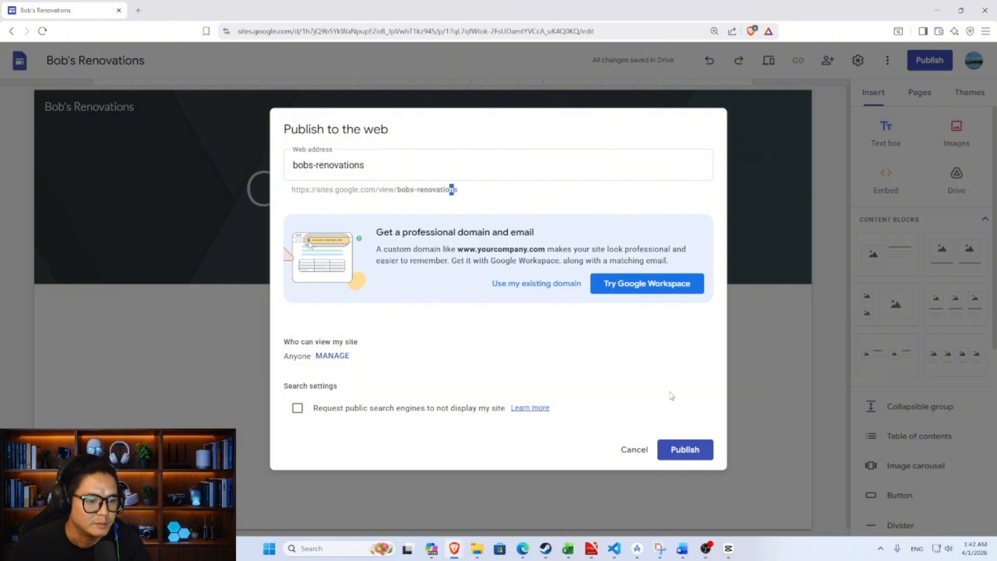
left_click(685, 449)
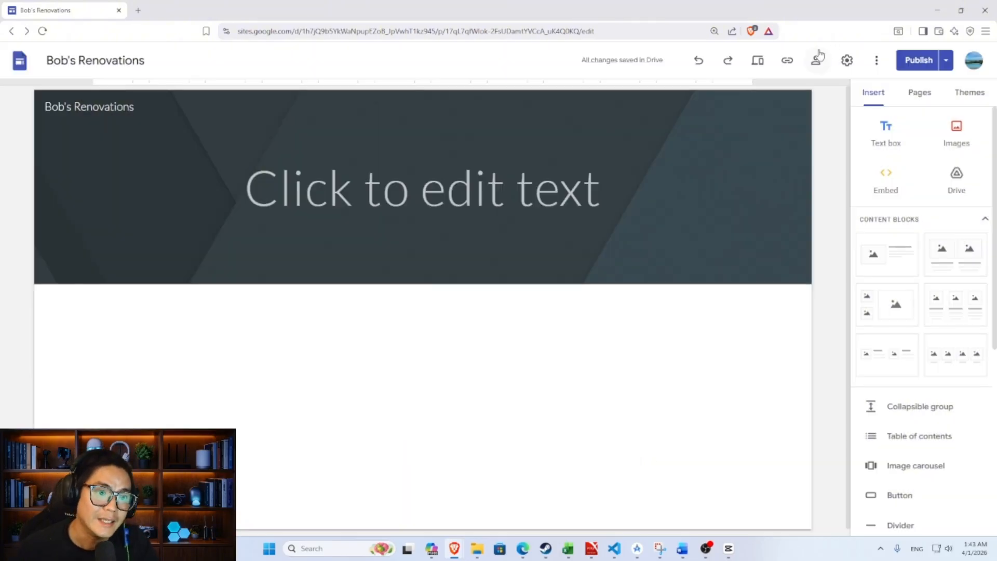
- Copy the published site's link
left_click(795, 63)
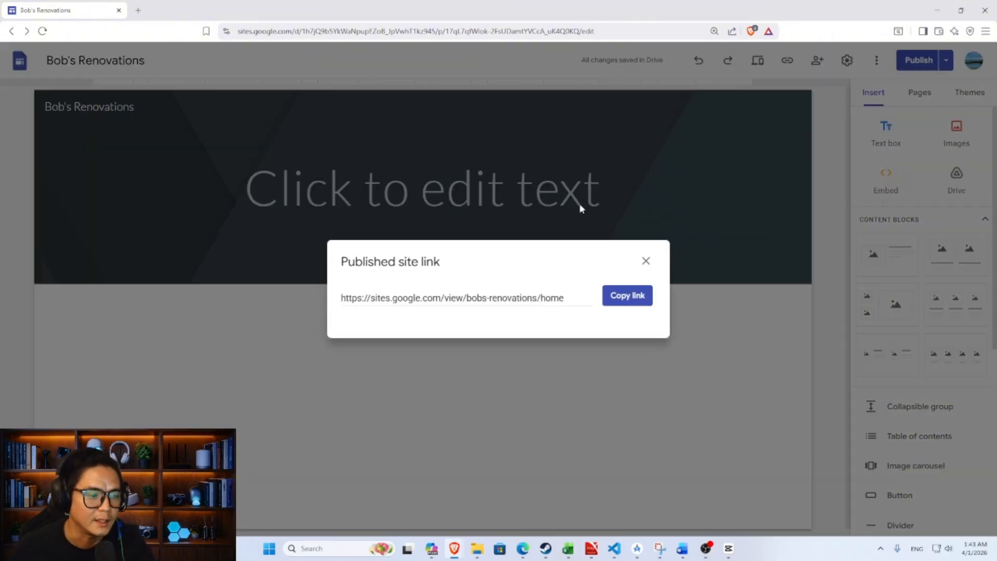
left_click(630, 303)
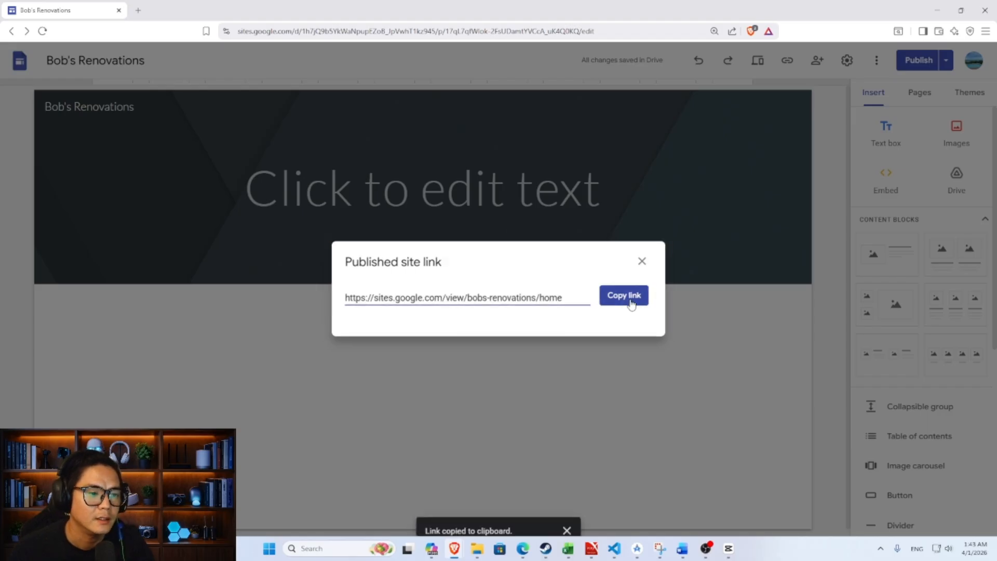
left_click(139, 10)
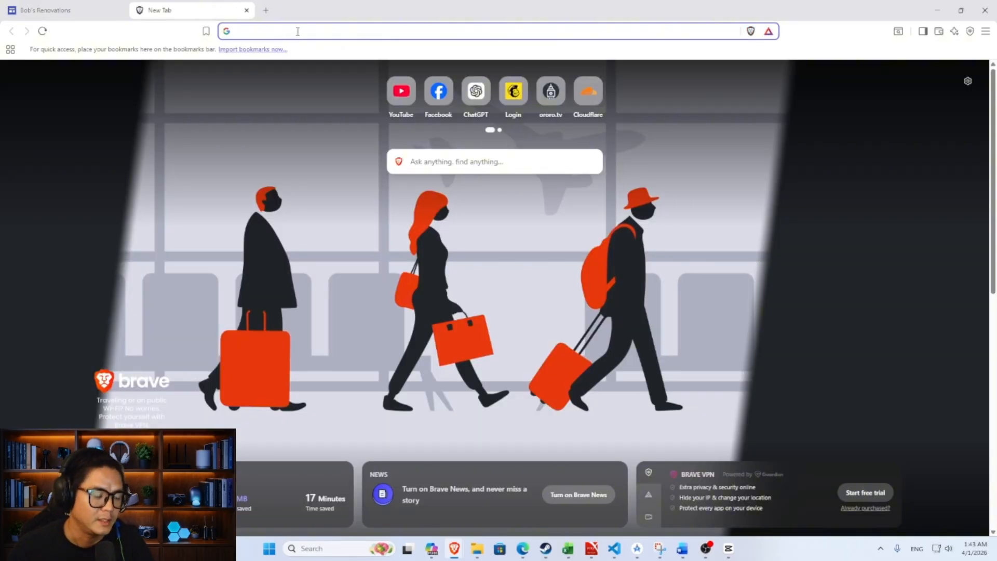
- Paste the copied link into the new tab and load the published site
key("ctrl+v")
key("Return")
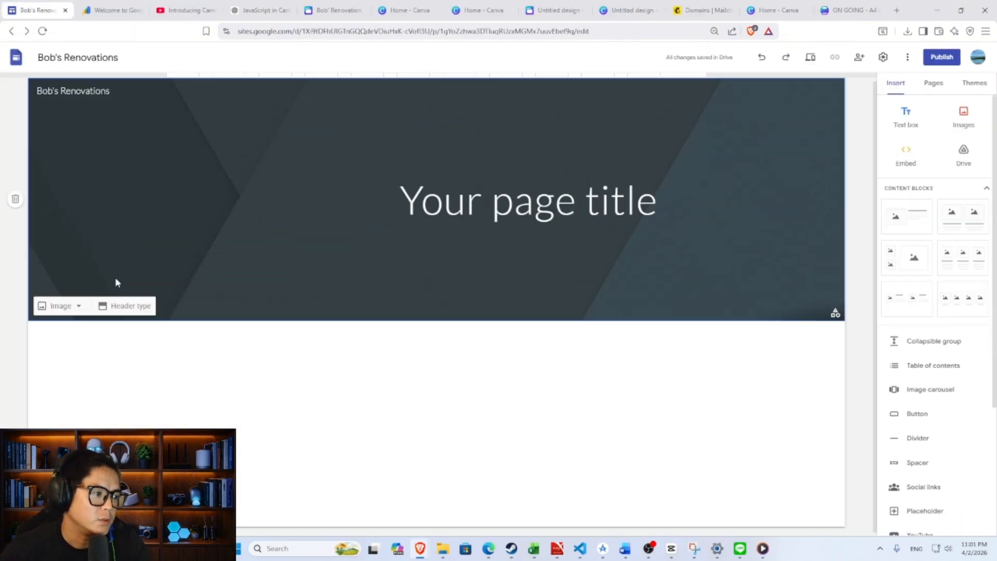
- Upload the kitchen before/after photo as the header background
double_click(151, 253)
left_click(177, 256)
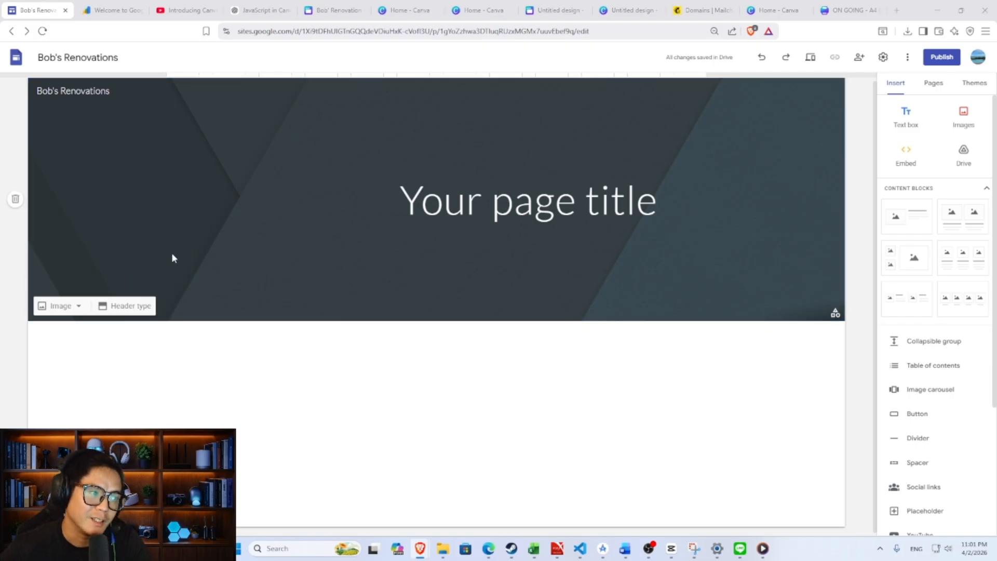
double_click(163, 156)
double_click(167, 180)
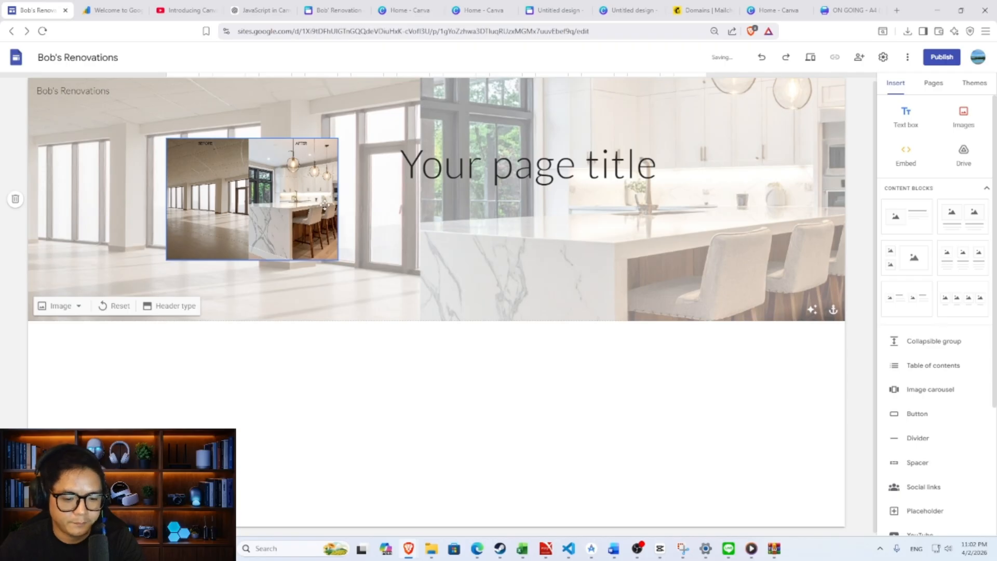
- Change the page title to 'Best Renovations in Texas'
double_click(527, 178)
key("ctrl+a")
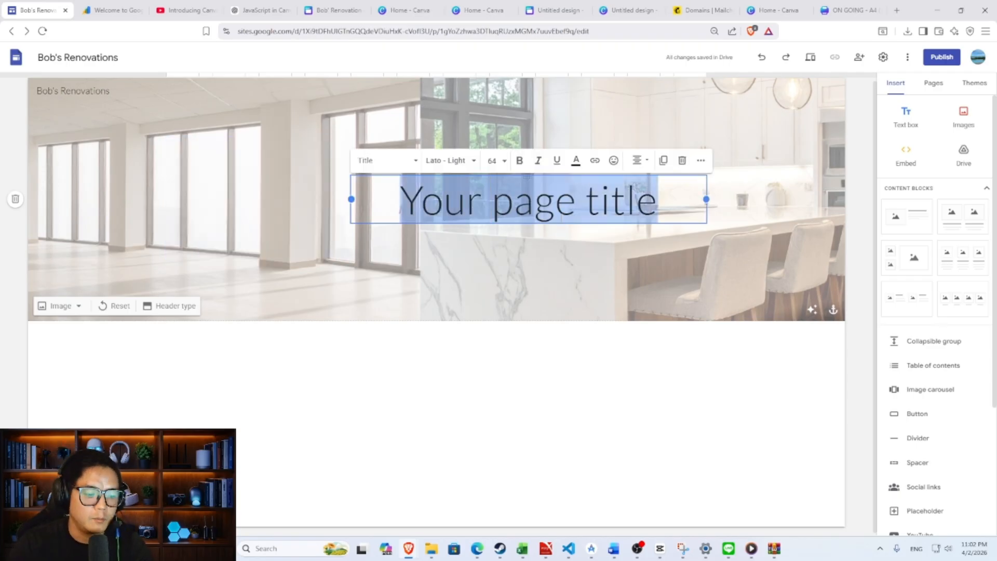
key("BackSpace")
type("Best")
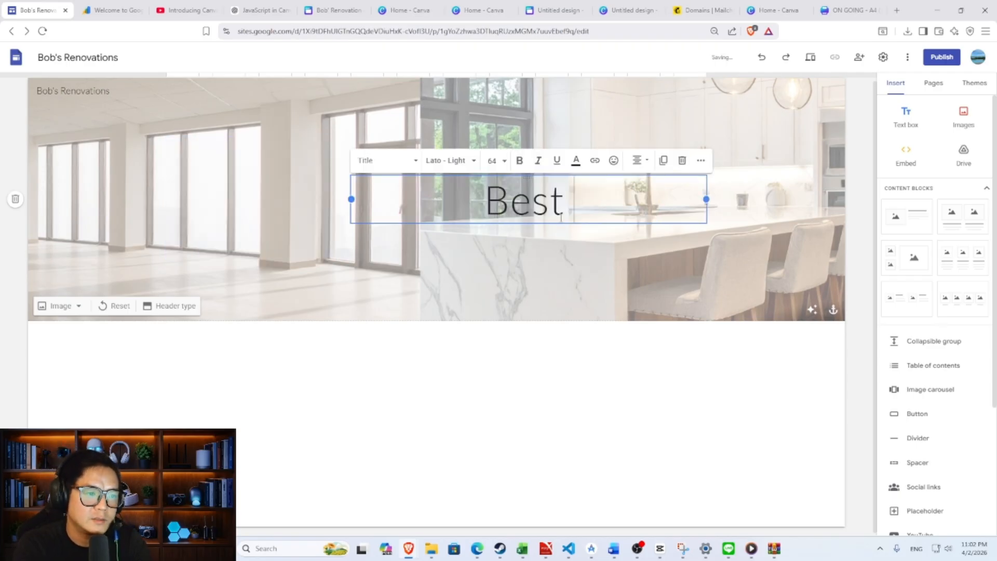
type(" Renovations in Texas")
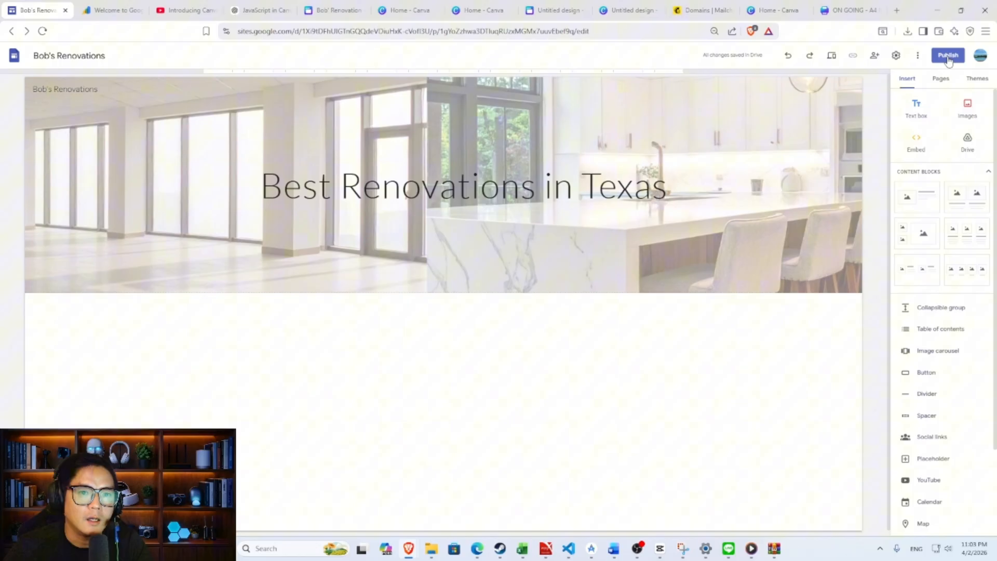
- Republish the site, copy its link and open a new browser tab
left_click(949, 60)
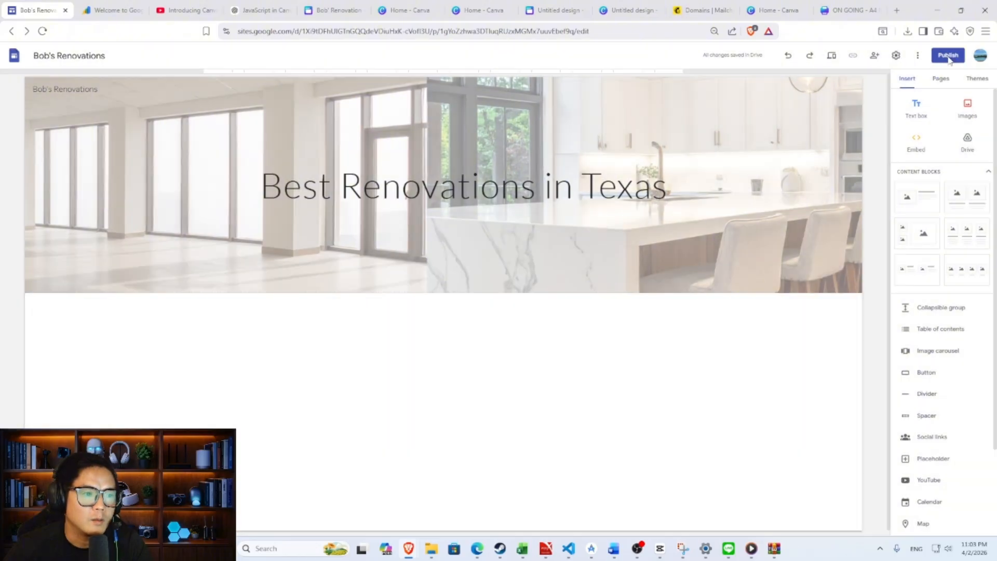
left_click(634, 405)
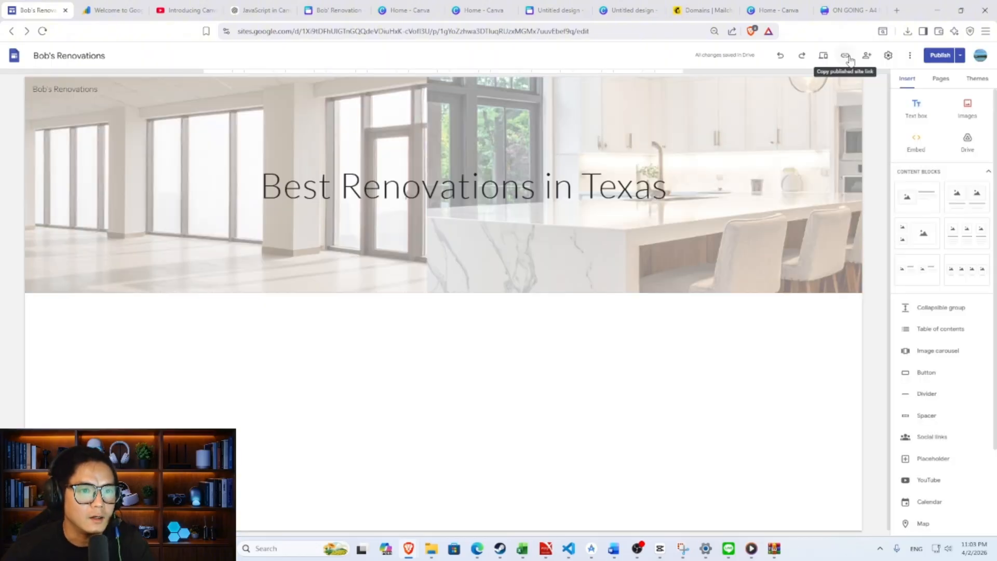
left_click(846, 56)
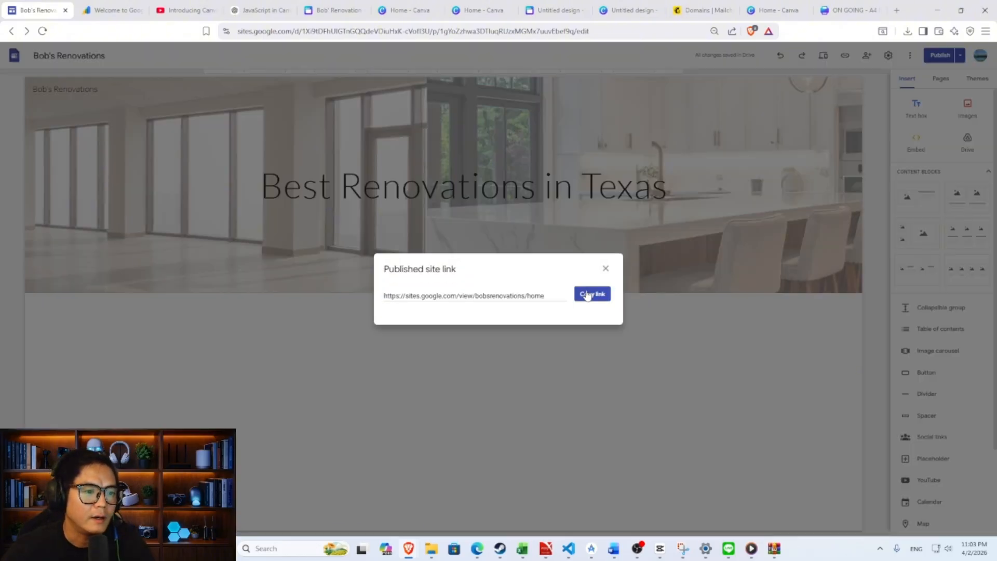
left_click(589, 294)
left_click(895, 13)
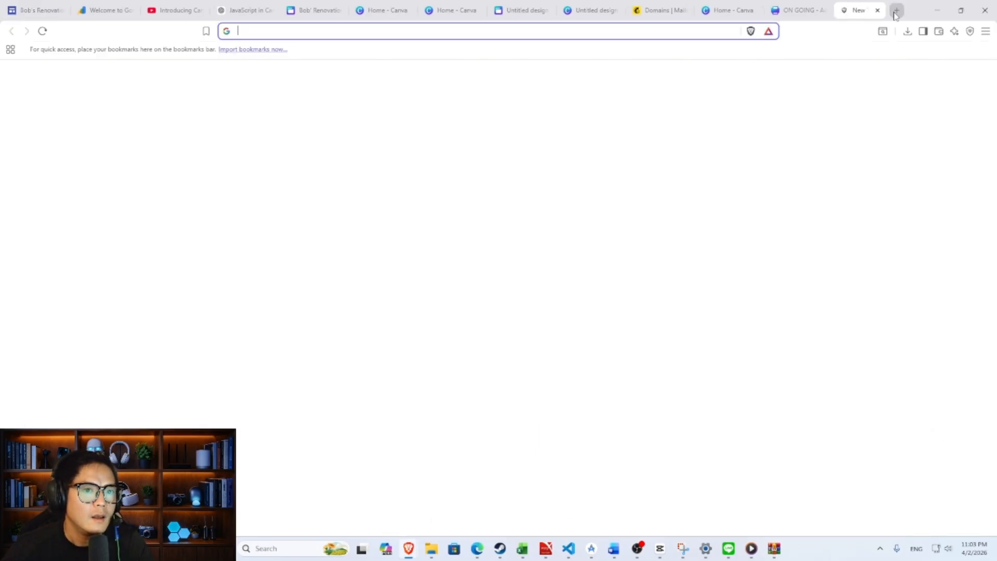
- Load the published site from the copied link, then switch back to the editor tab
left_click(590, 30)
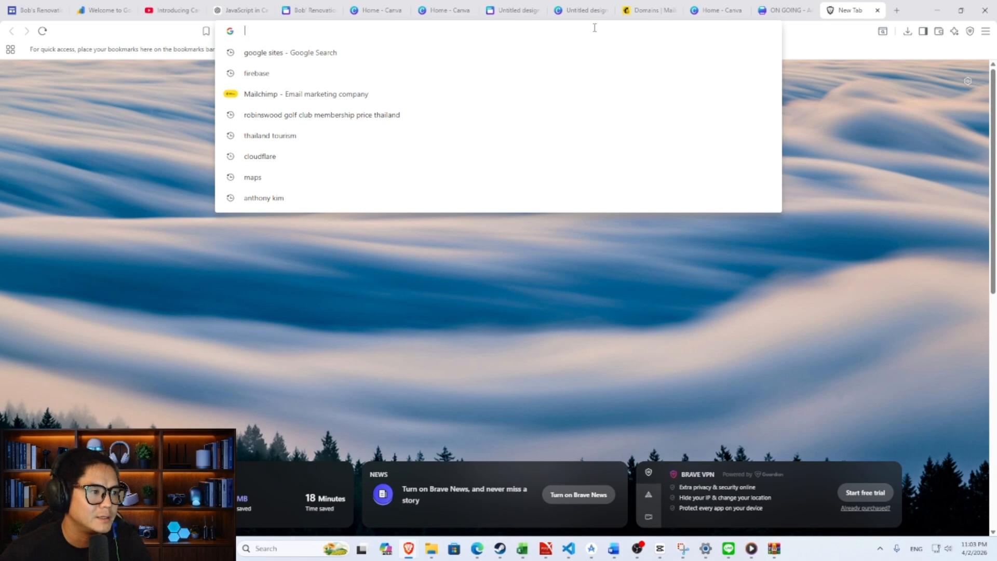
key("ctrl+v")
key("Return")
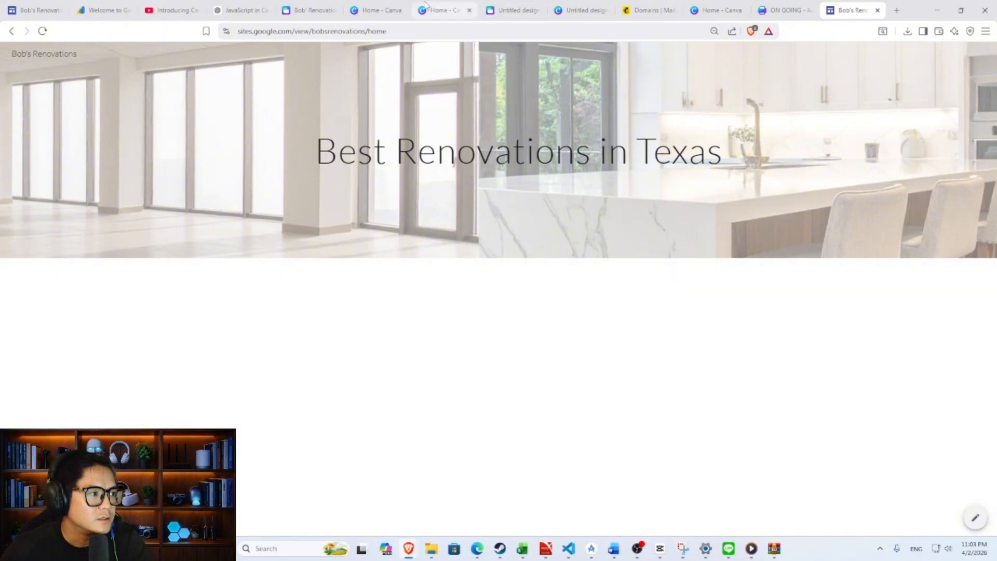
left_click(36, 10)
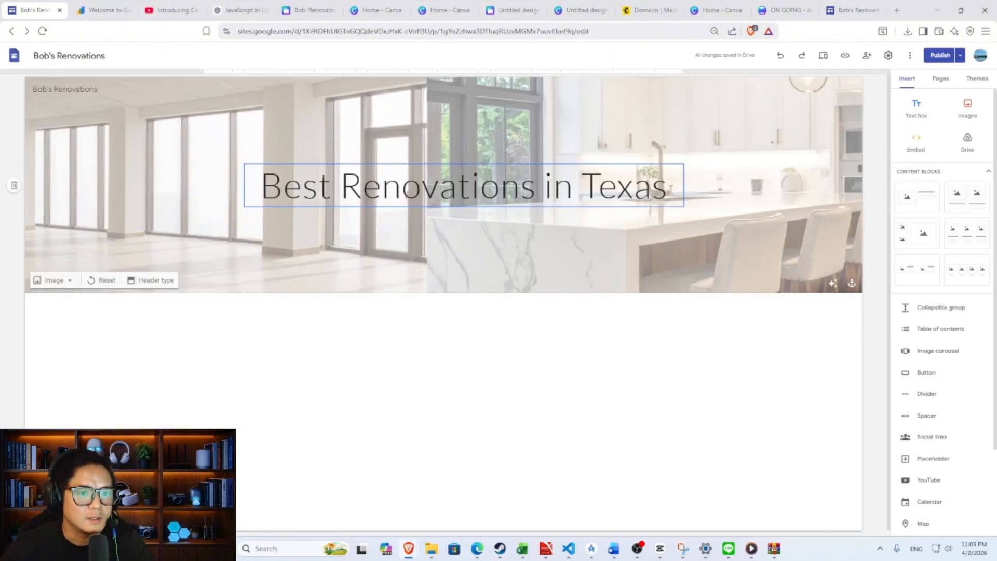
- Place a three-column image block below the header and upload the tunnel photo into the first box
left_click(964, 237)
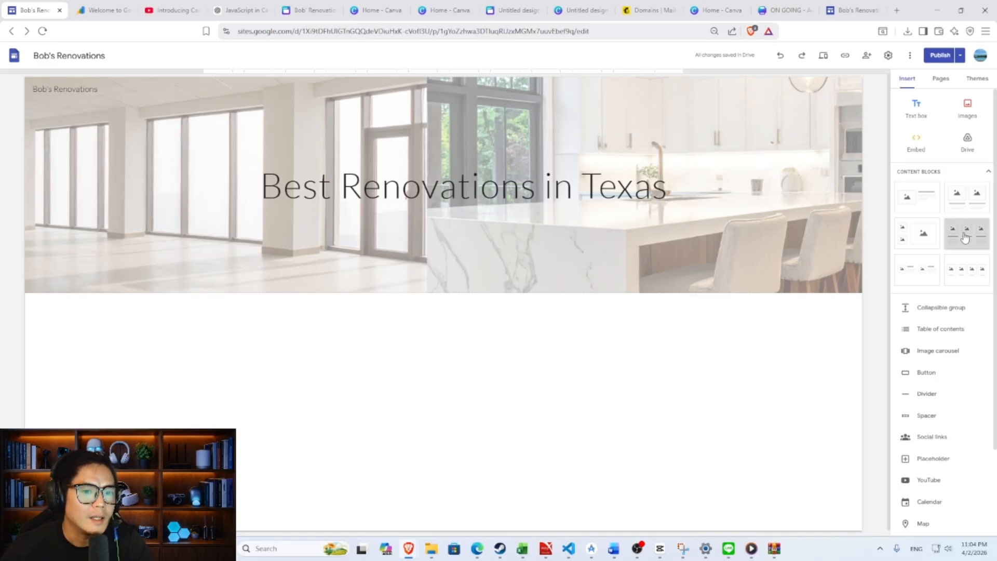
left_click_drag(965, 237, 364, 313)
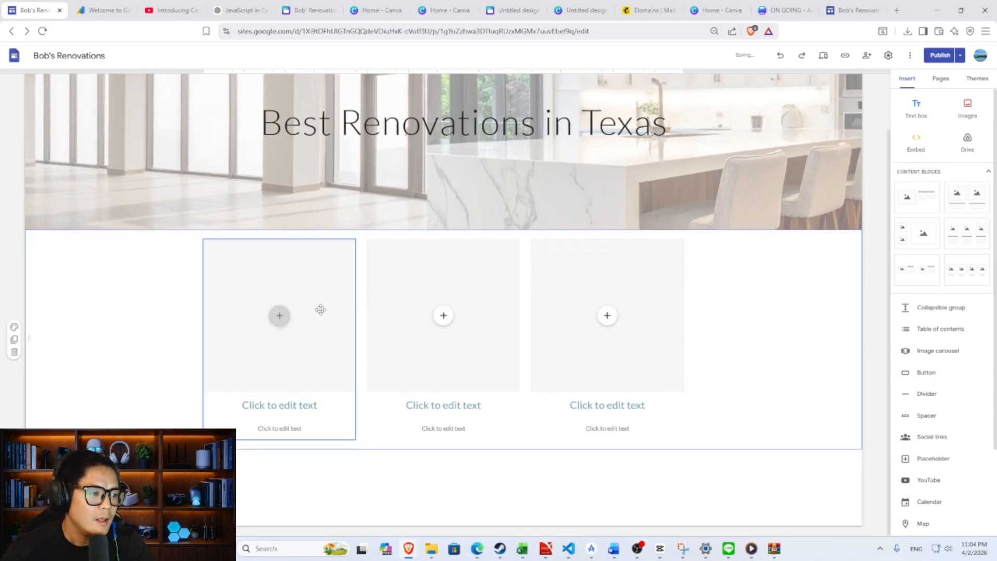
left_click(279, 315)
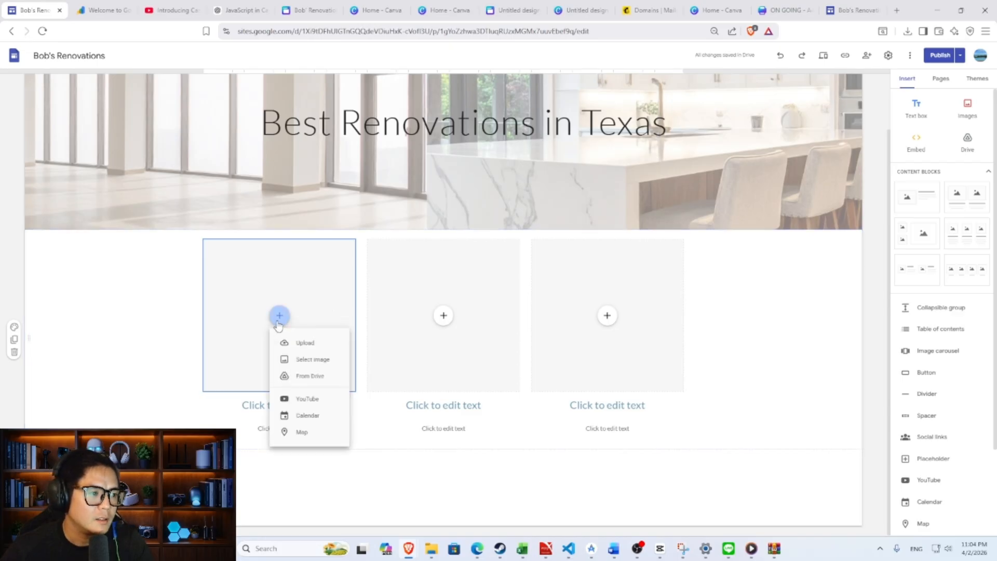
left_click(307, 344)
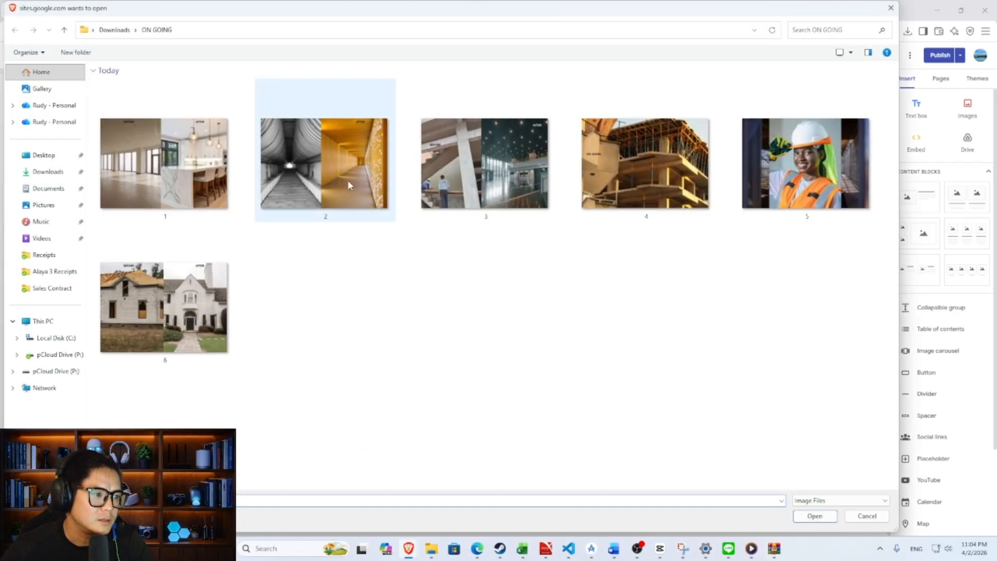
double_click(349, 179)
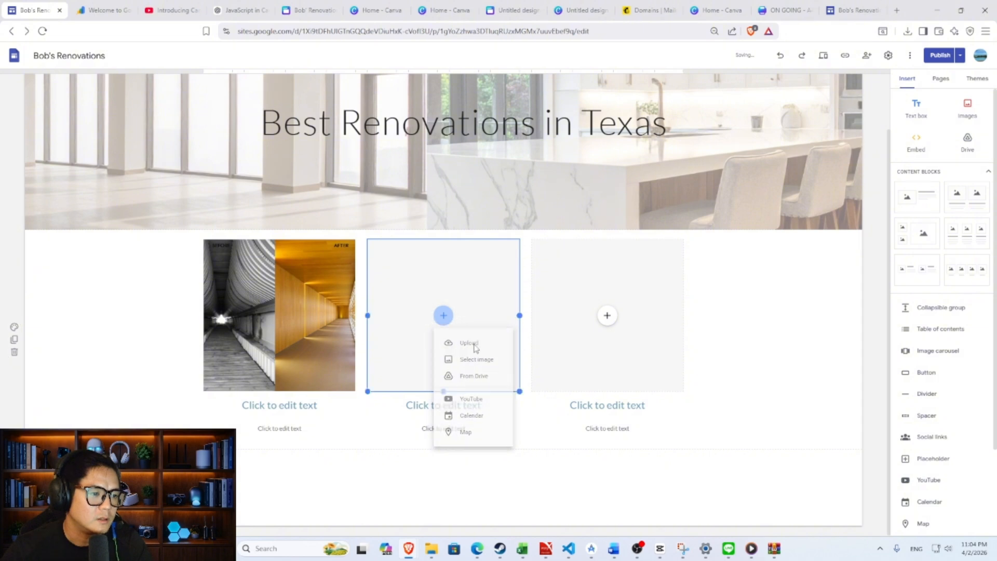
- Fill the middle and third boxes with the house and atrium before/after photos
left_click(469, 343)
double_click(164, 306)
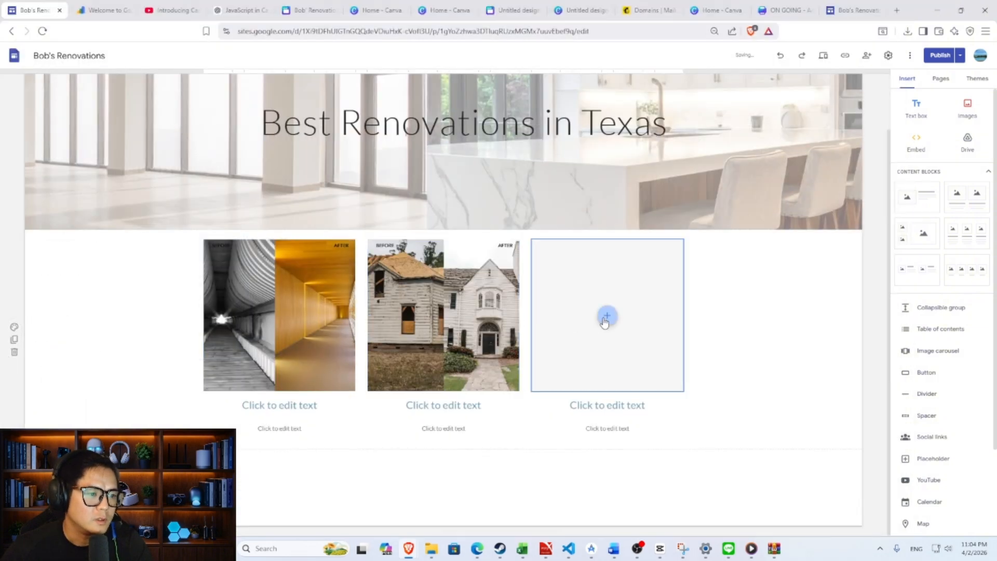
left_click(607, 315)
left_click(633, 343)
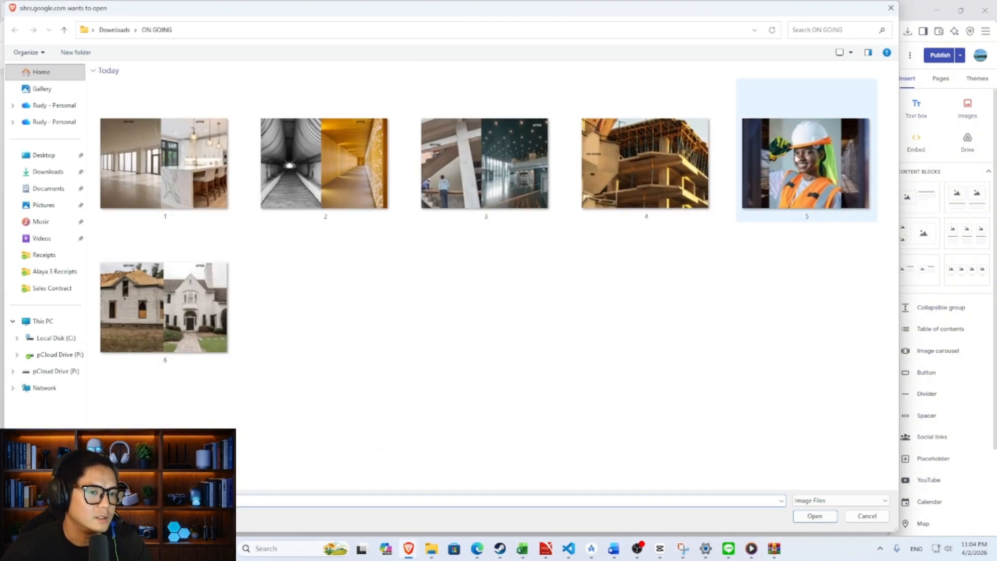
double_click(498, 145)
double_click(800, 306)
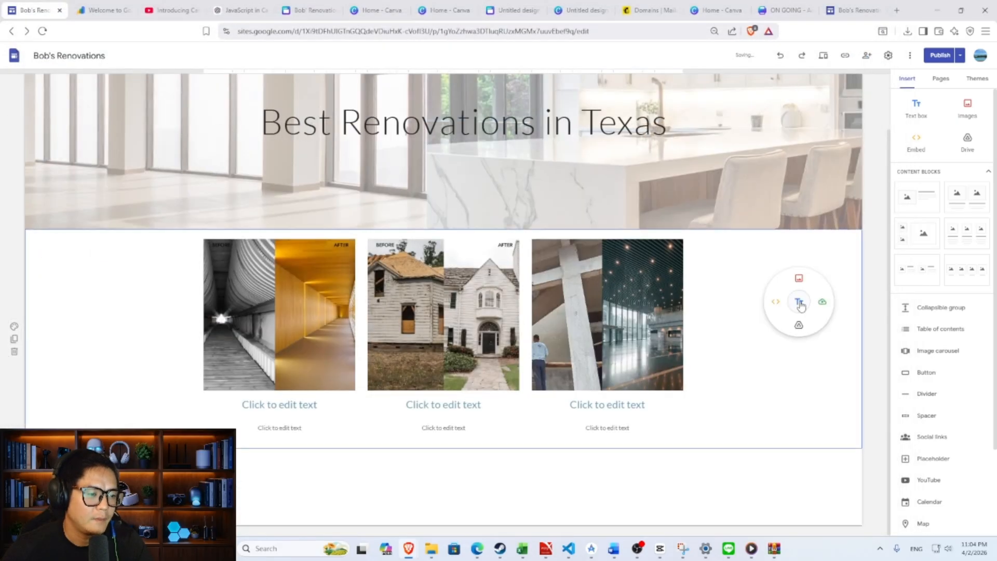
scroll(796, 302, "up", 2)
left_click(730, 369)
scroll(731, 369, "down", 1)
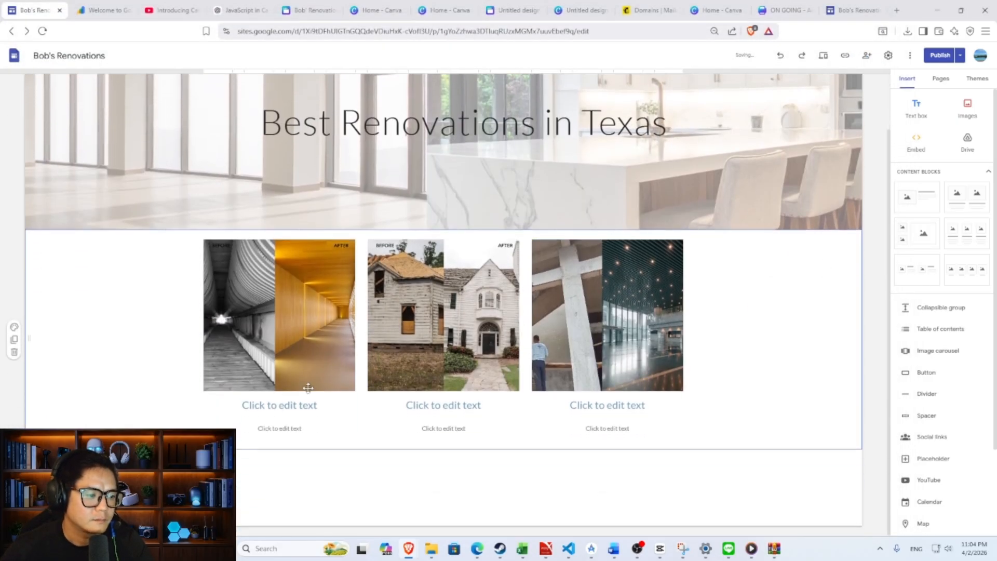
left_click(307, 404)
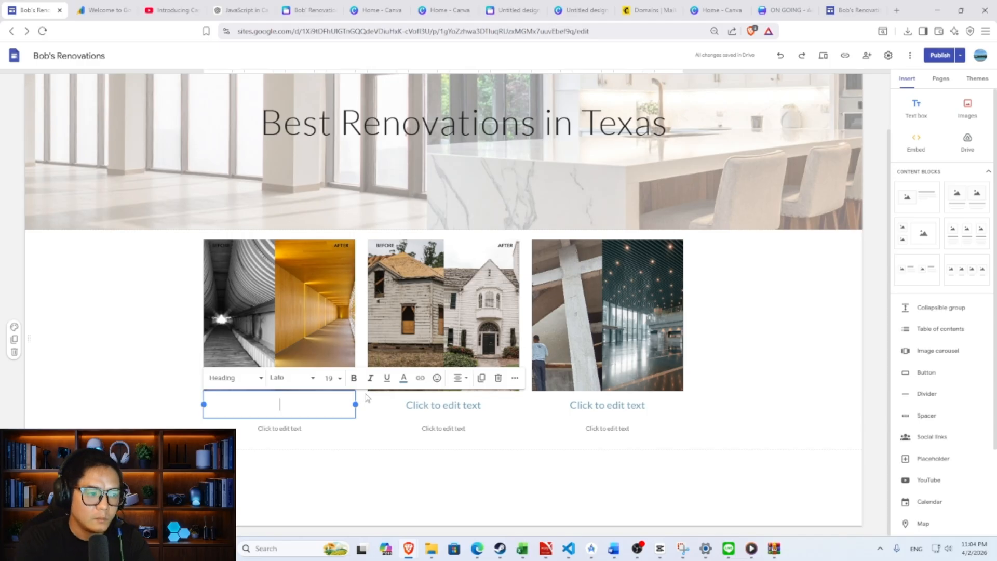
- Head the columns 'Large Scale Commercial Buildings', 'Personal Property' and 'Office Style Buildings'
type("Large Scale")
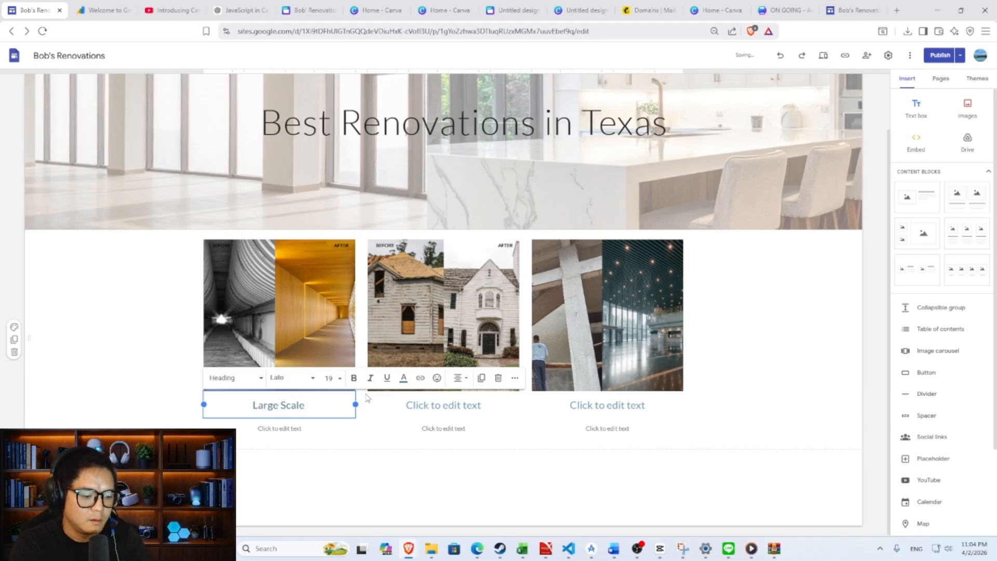
type(" Commercial")
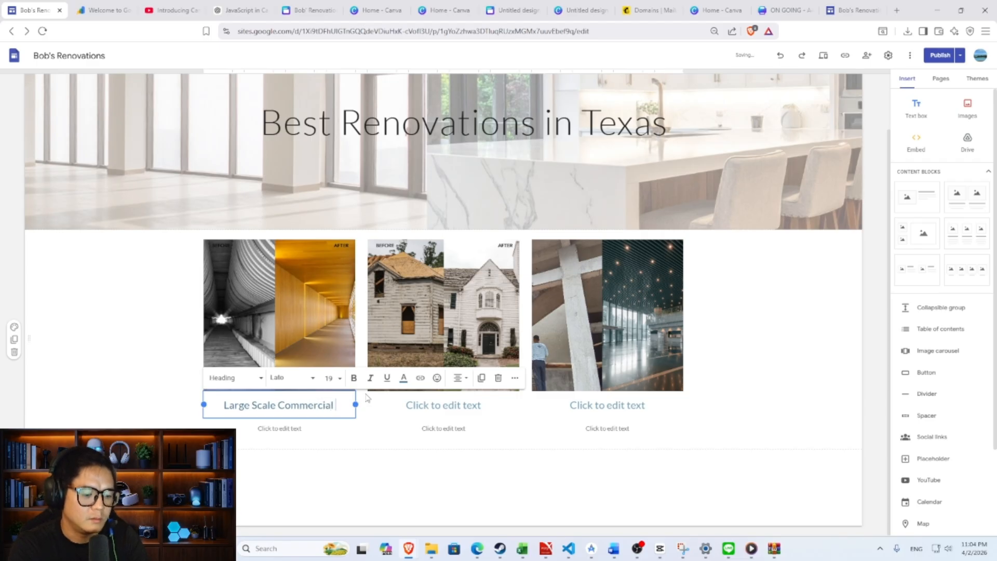
type(" Buildings")
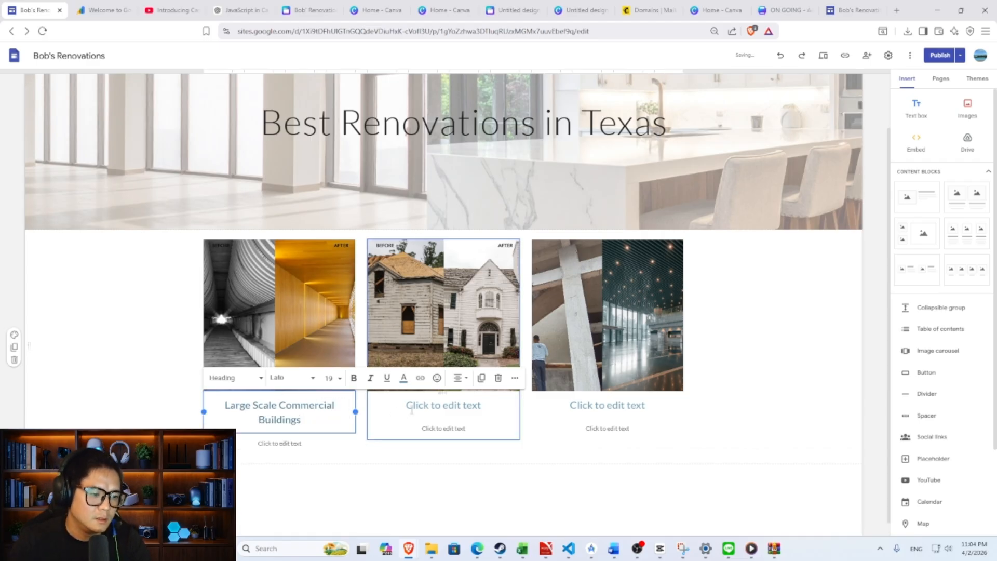
left_click(413, 408)
type("Persona")
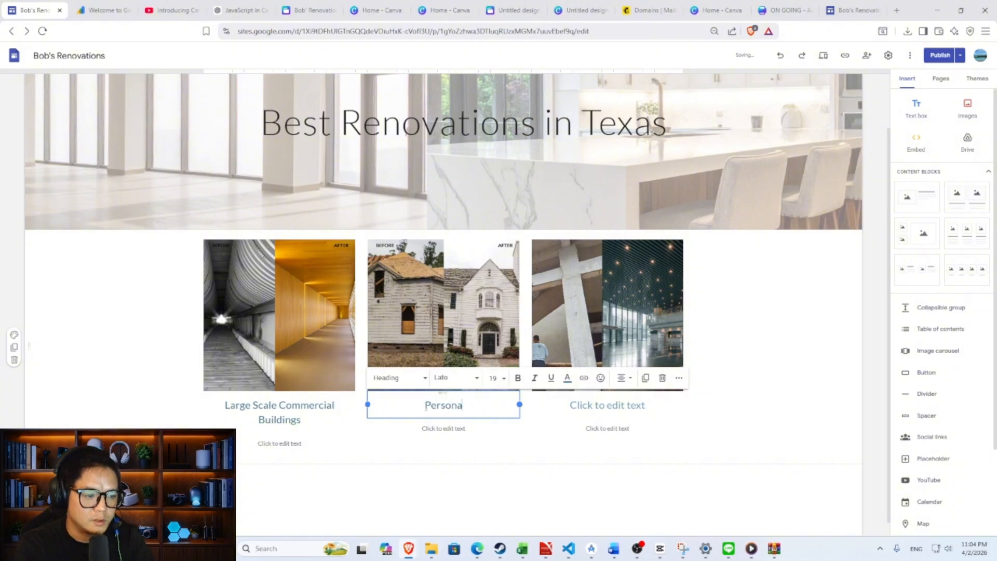
type("l Property")
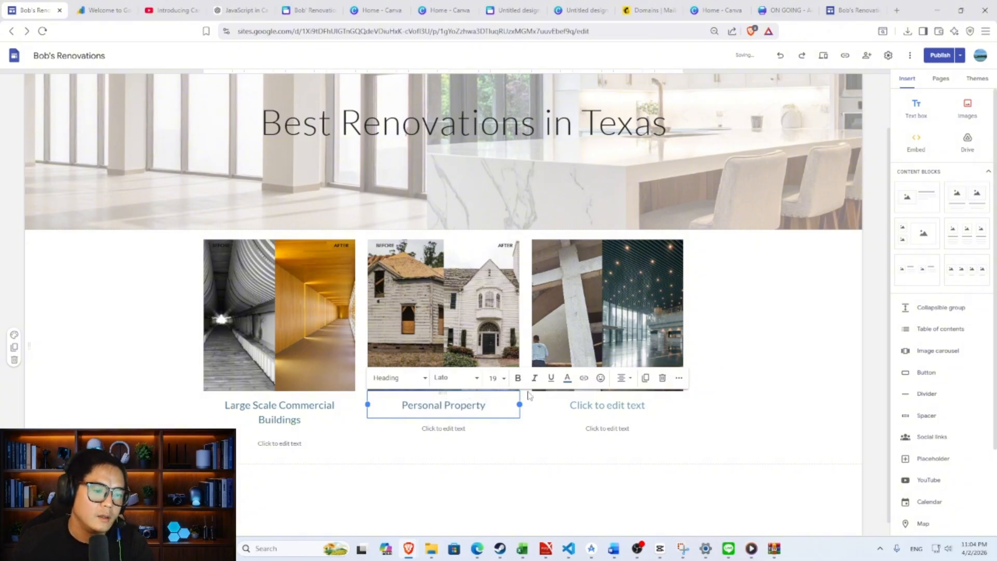
left_click(613, 406)
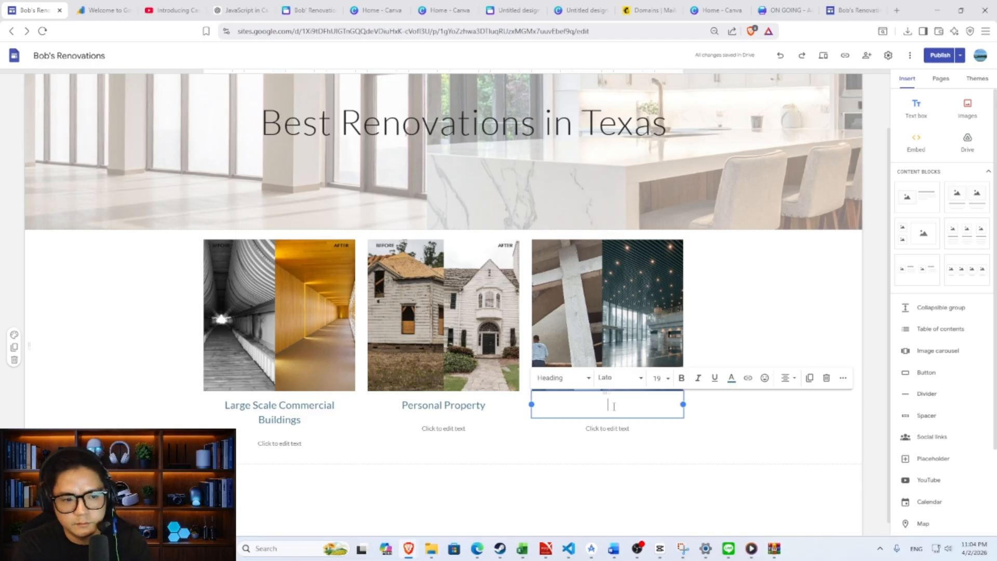
type("O")
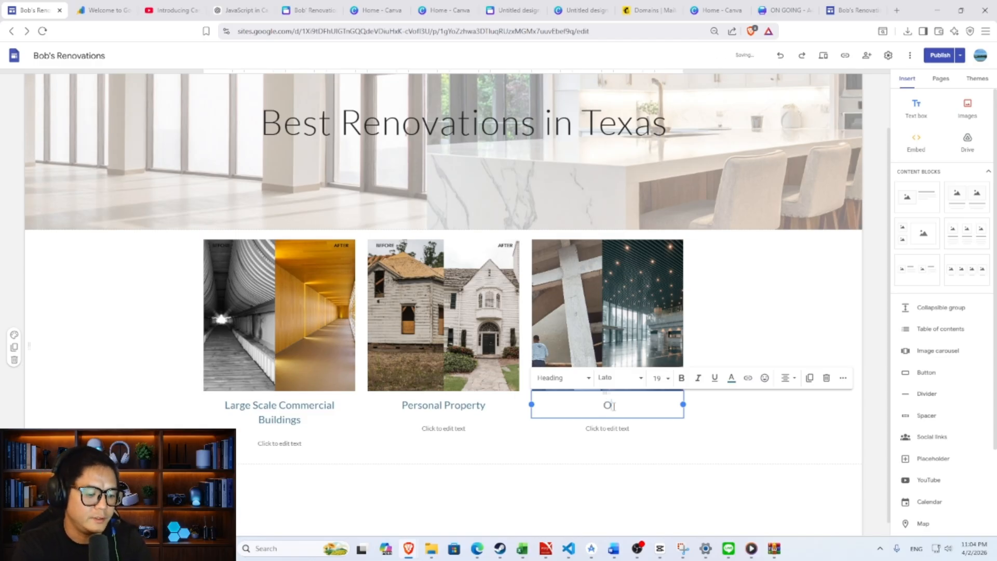
type("ffice Style Buildinh")
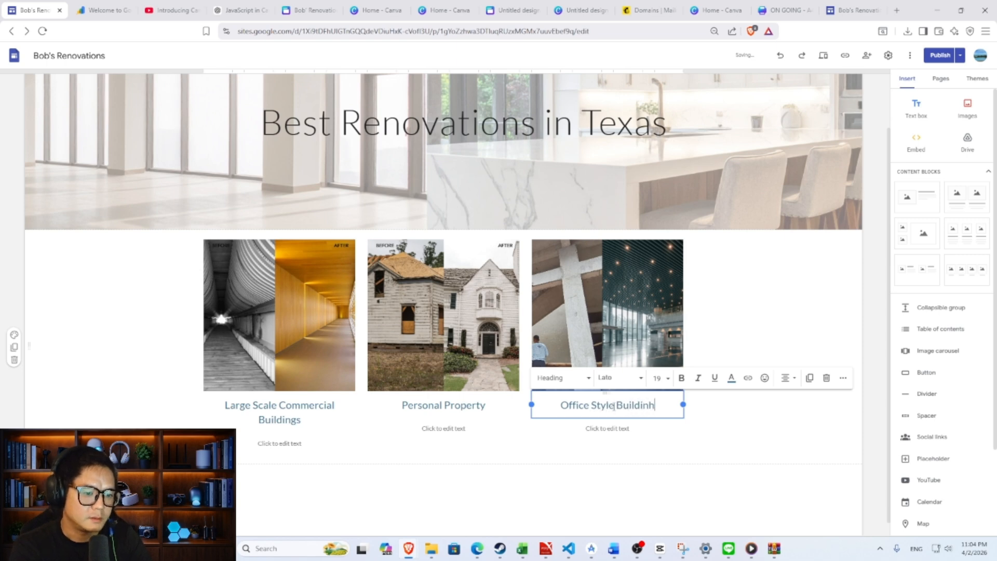
key("BackSpace")
type("gs")
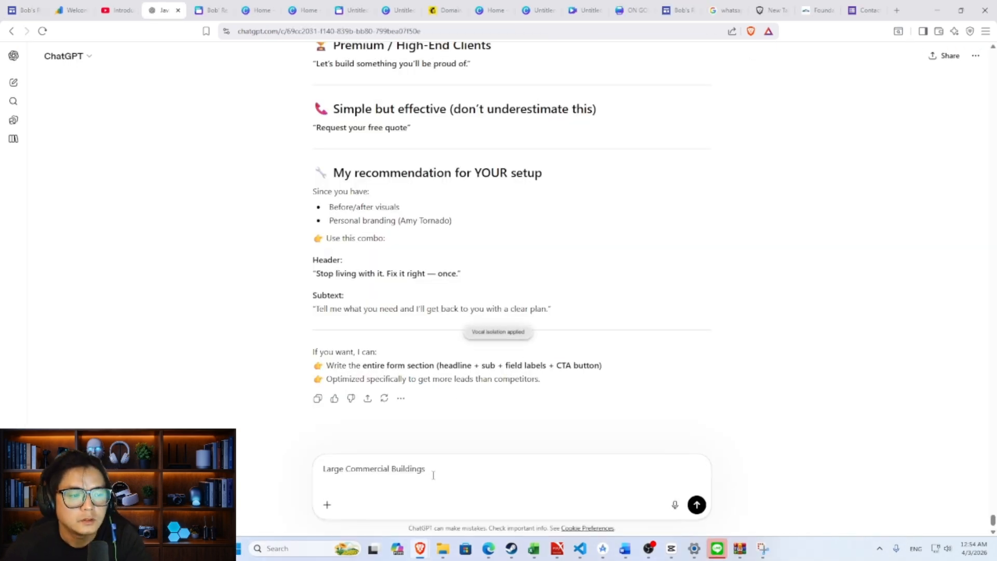
triple_click(433, 474)
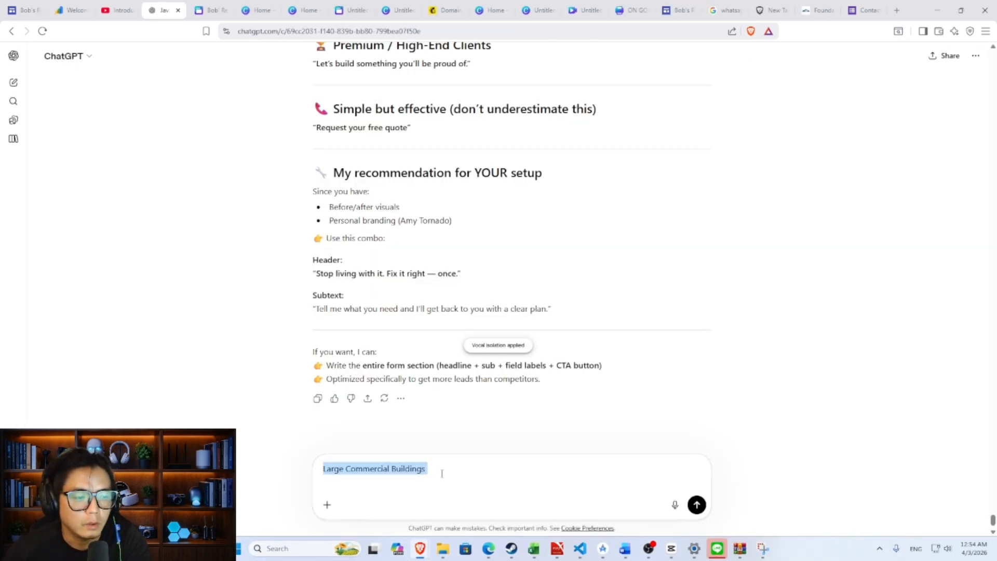
- Clear the leftover and stray characters from the ChatGPT message box
key("BackSpace")
scroll(489, 383, "up", 8)
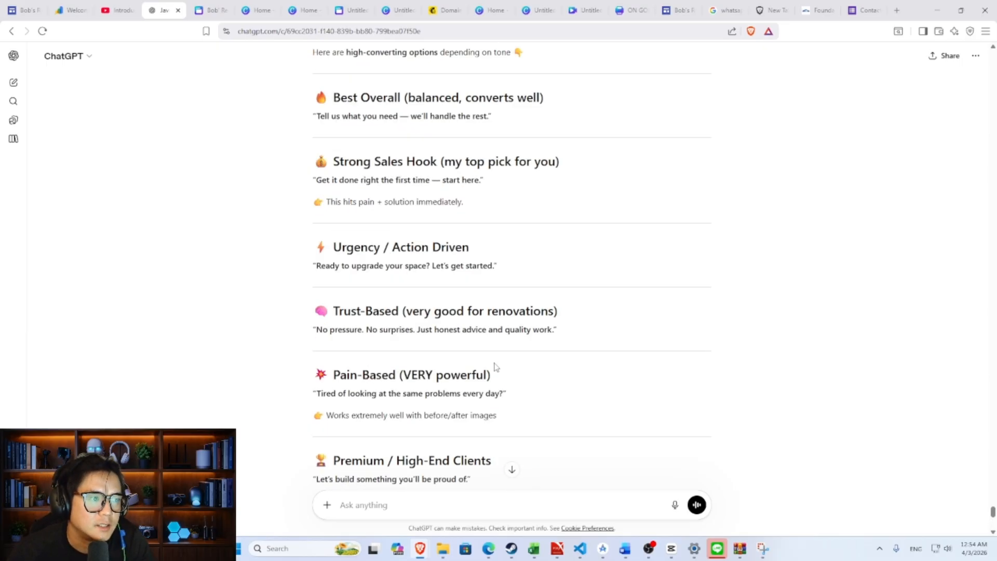
scroll(493, 362, "up", 10)
type("eeeeeeeeeeeeeeeeeeeeee")
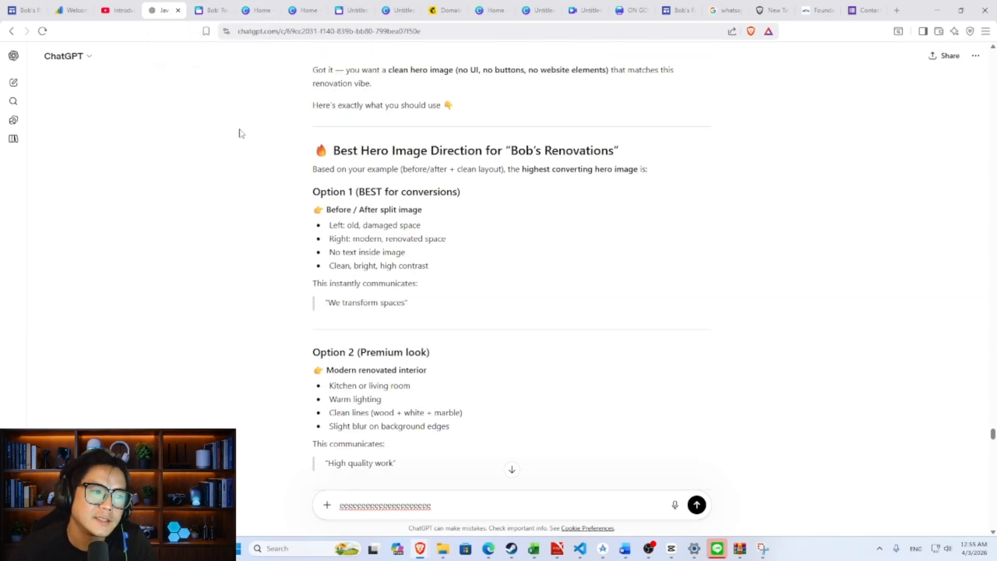
scroll(425, 428, "down", 15)
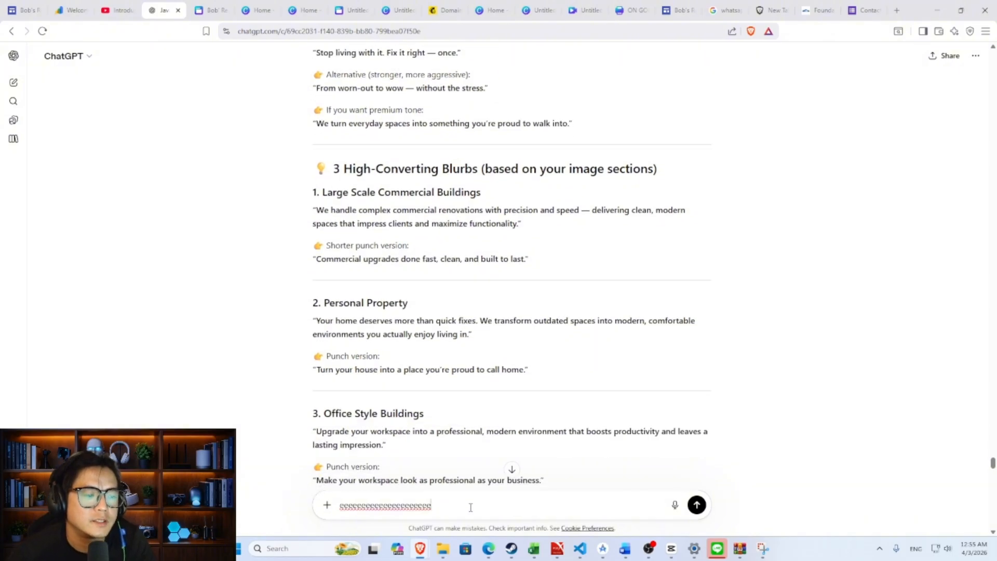
key("BackSpace")
key("BackSpace")
key("BackSpace")
scroll(468, 467, "down", 20)
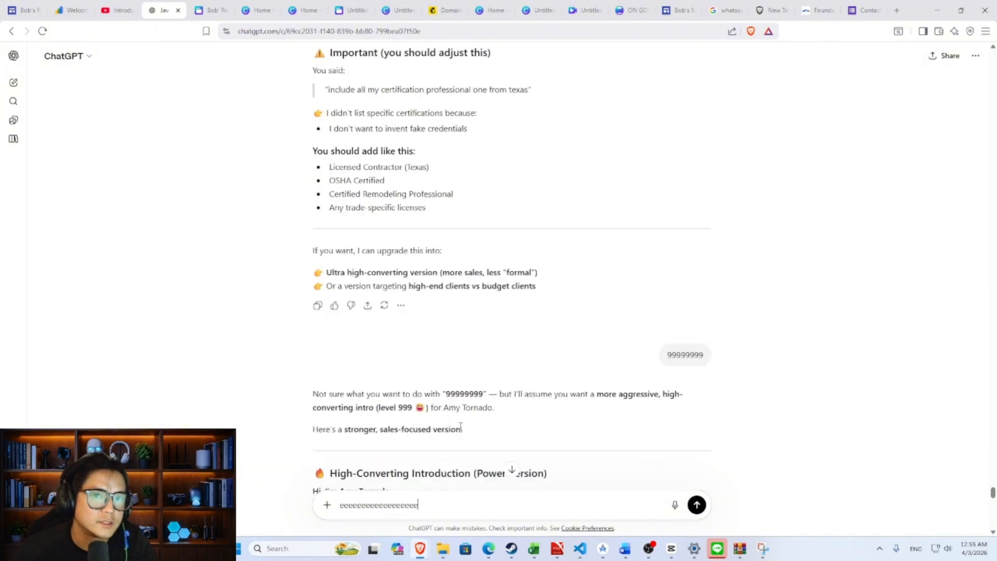
scroll(466, 427, "down", 13)
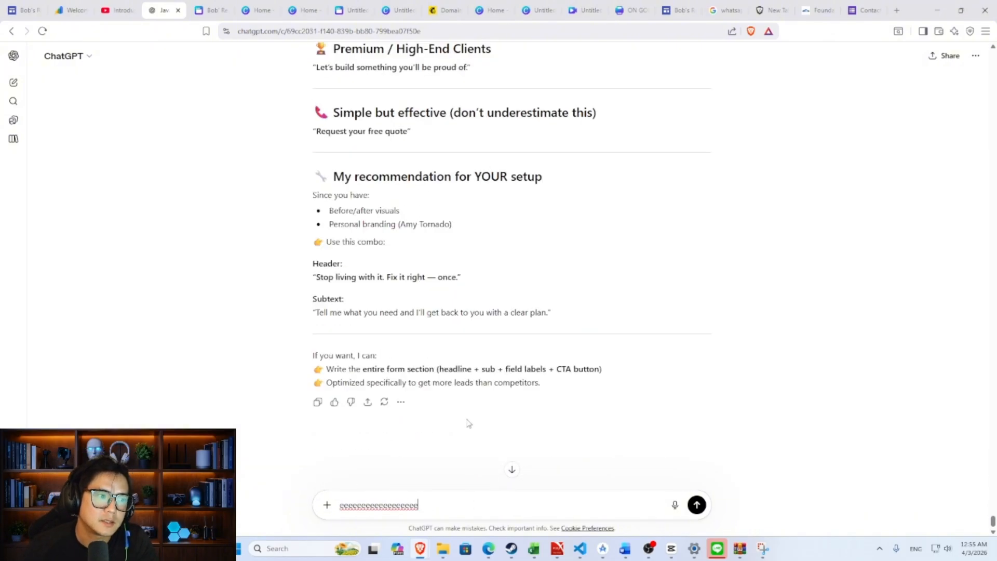
triple_click(460, 508)
key("BackSpace")
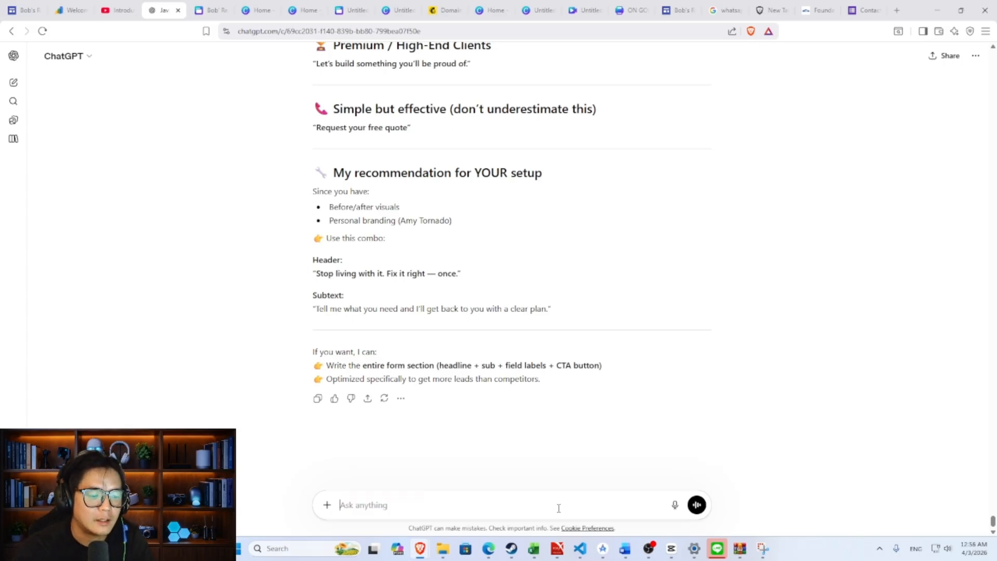
- Request renovation blurbs for commercial buildings, personal property and business offices, then return to Sites
type("give me")
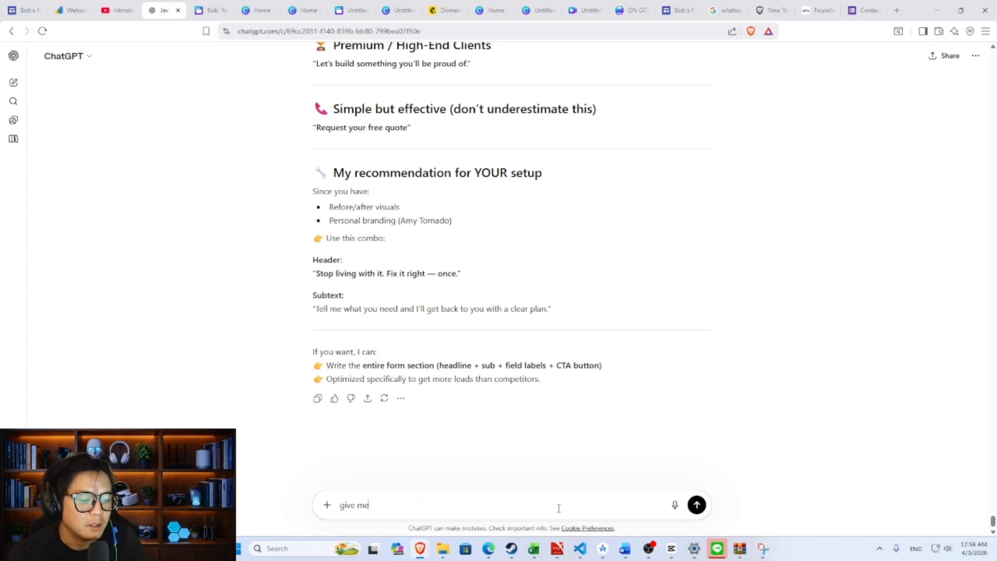
type(" three blur")
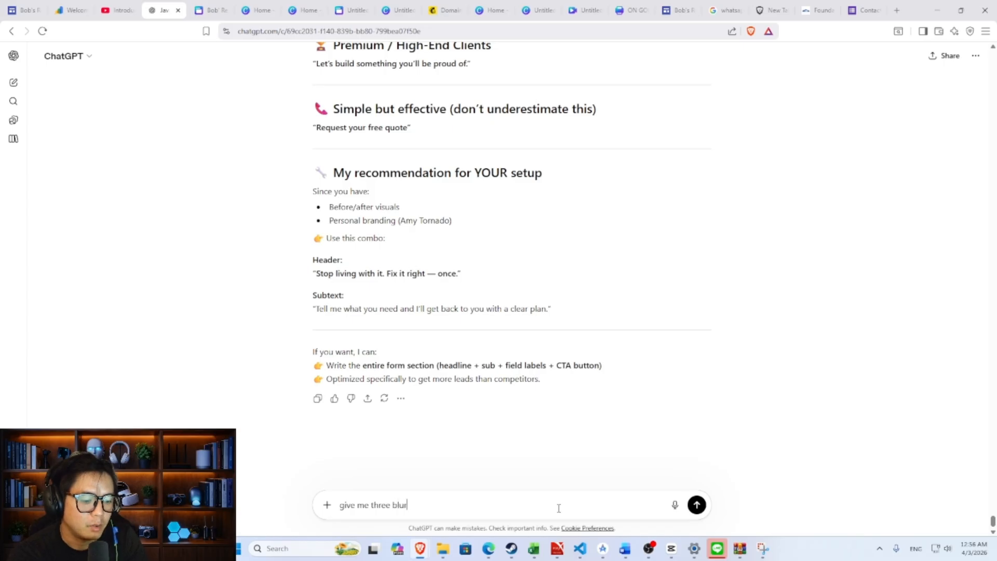
type("bs for")
key("shift+Return")
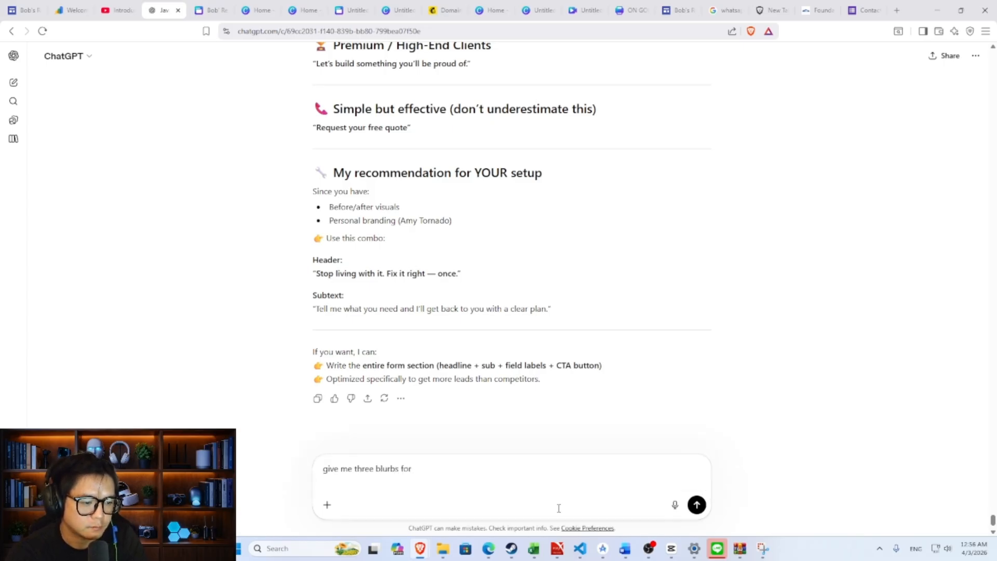
type("a renovat")
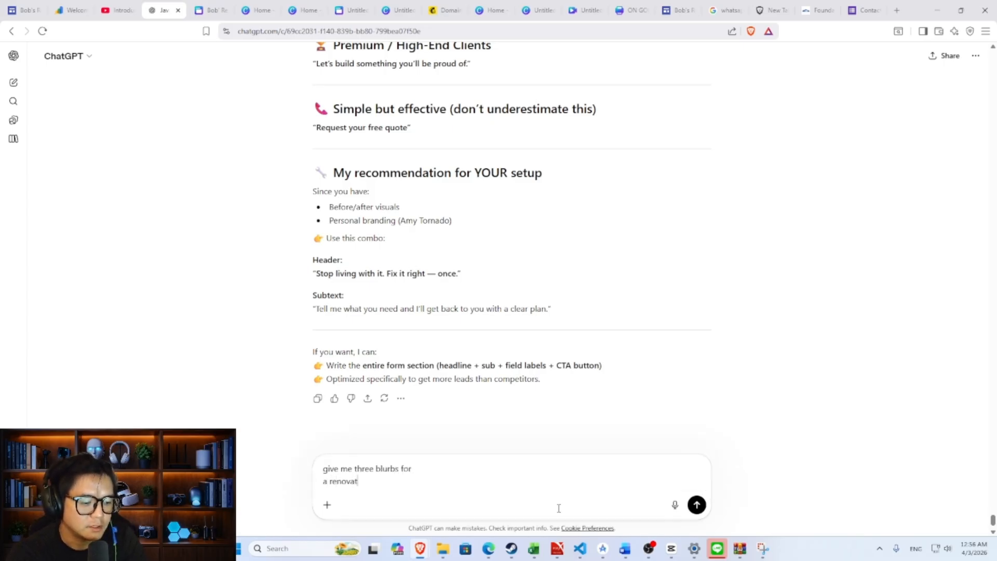
type("ion company")
key("shift+Return")
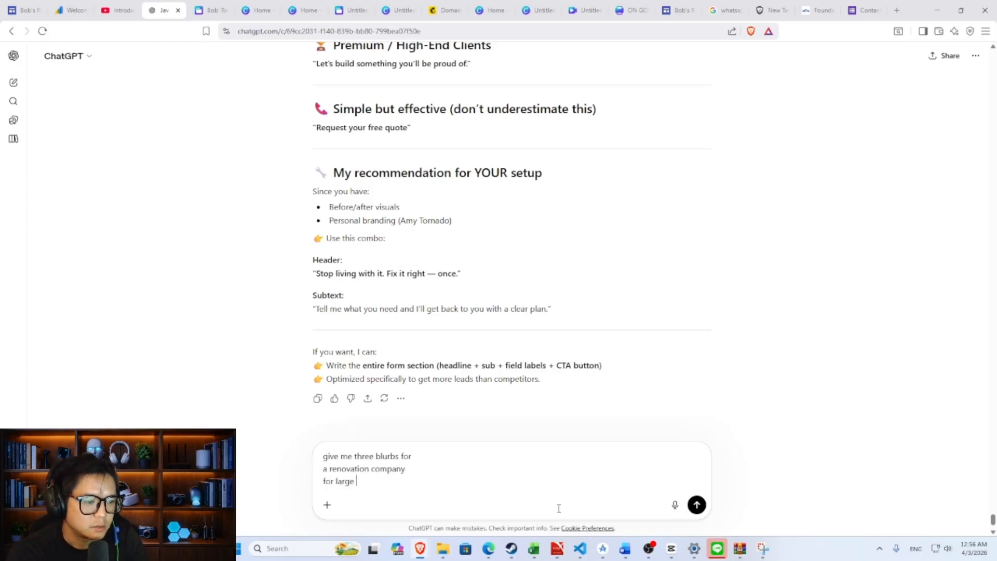
type("for large commercial build")
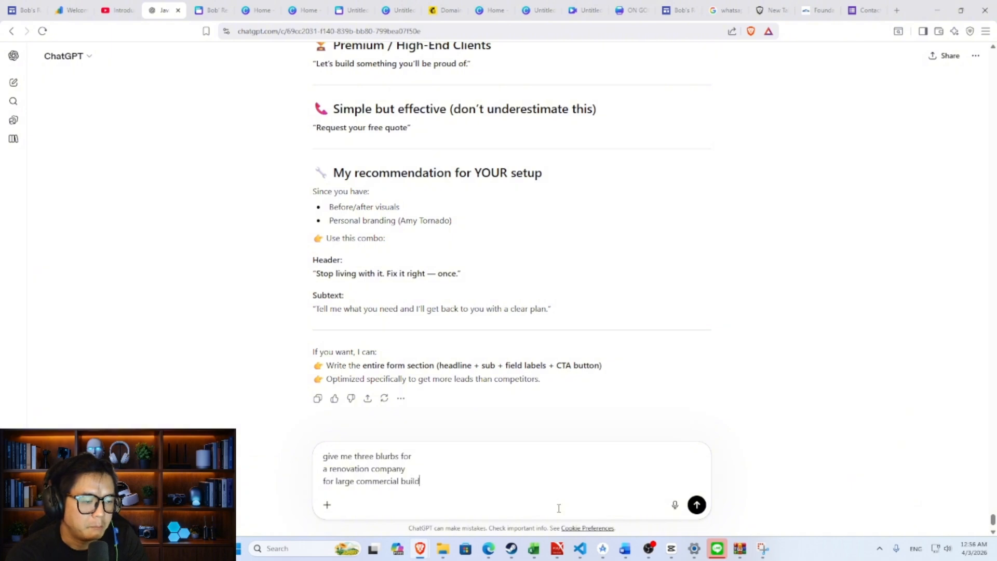
type("ing")
key("shift+Return")
type("per")
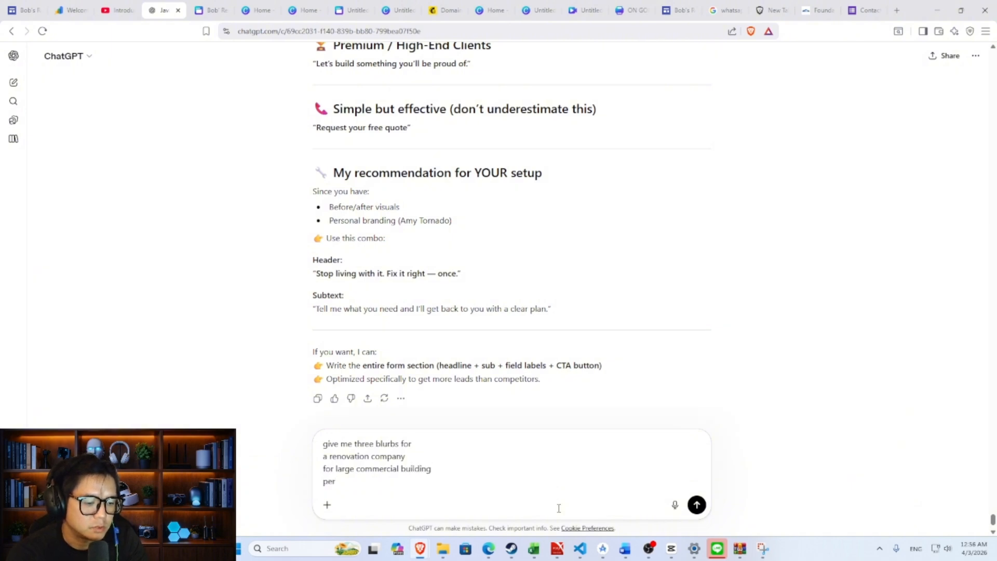
type("sonal prope")
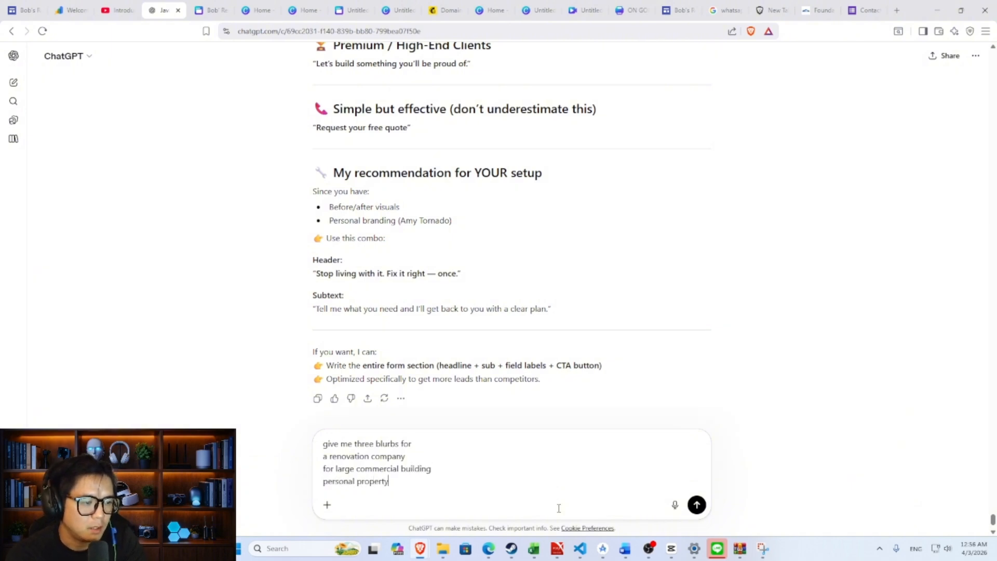
type("rty")
key("shift+Return")
type("bu")
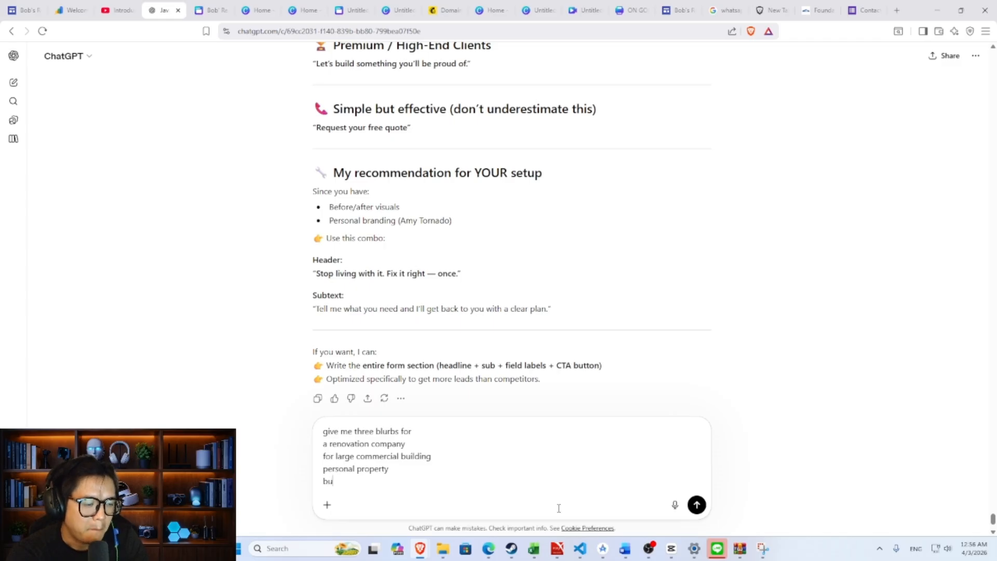
type("siness offices.")
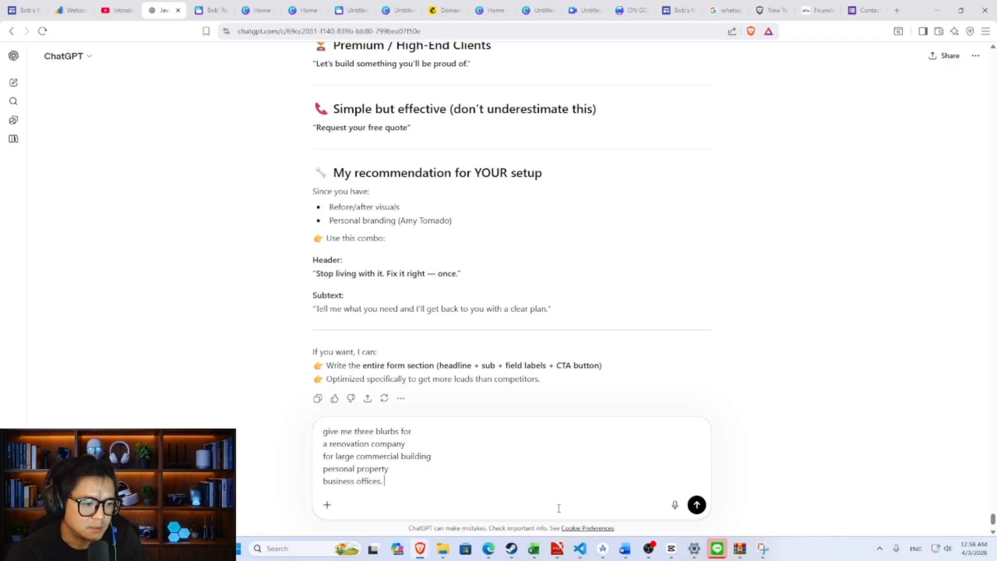
key("Return")
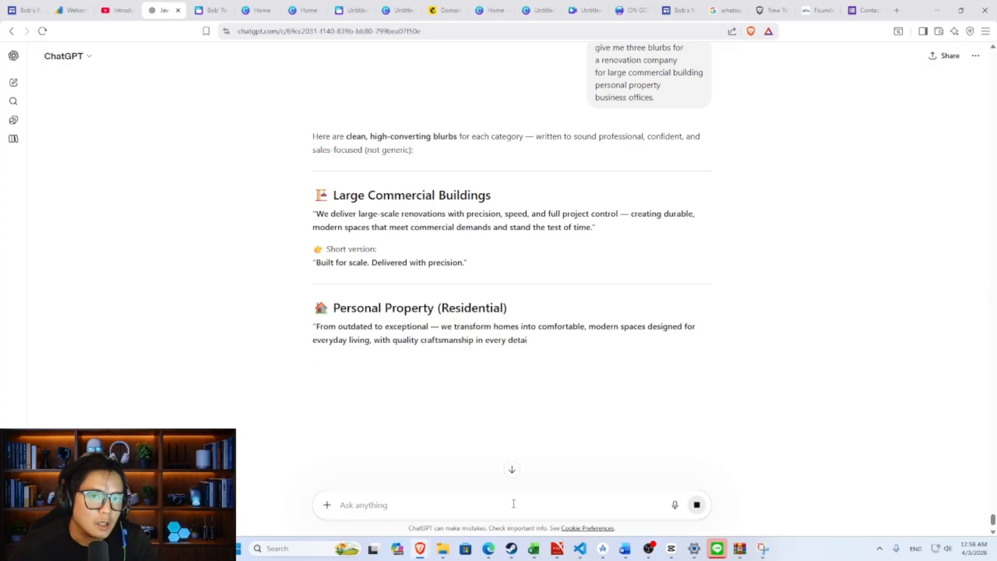
scroll(524, 501, "down", 2)
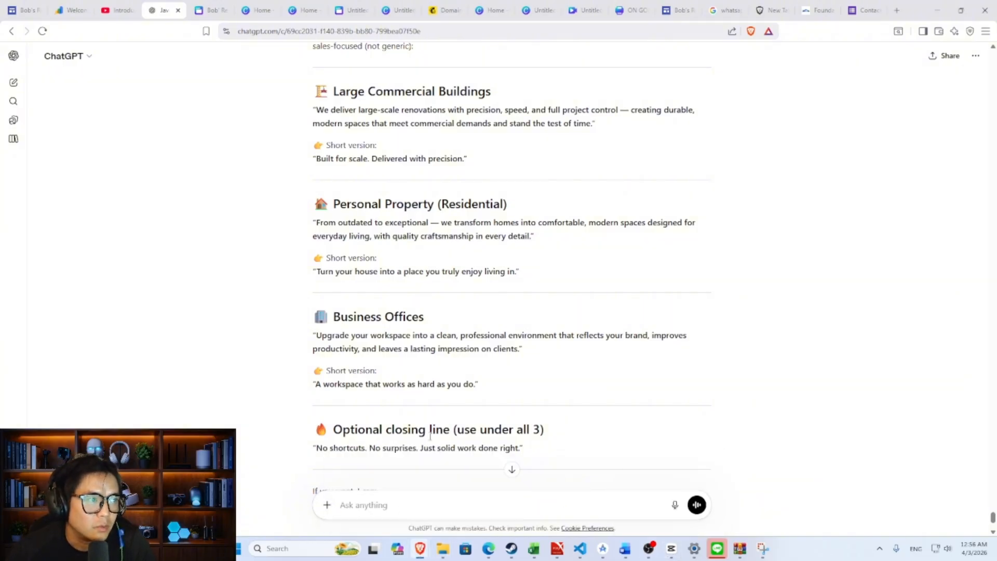
left_click(23, 9)
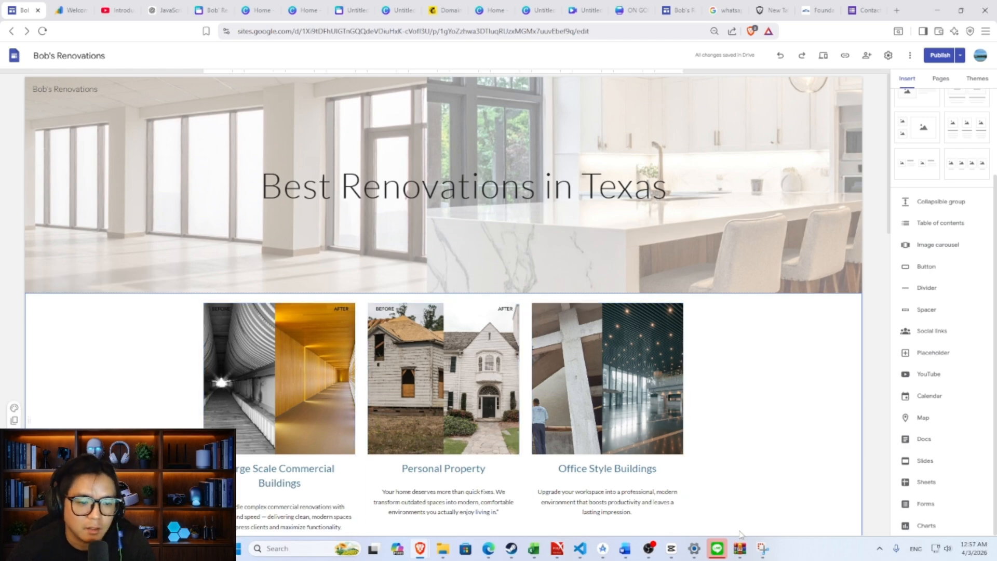
- Upload image 5, the hard-hat worker photo, into the new section's image placeholder
left_click(648, 549)
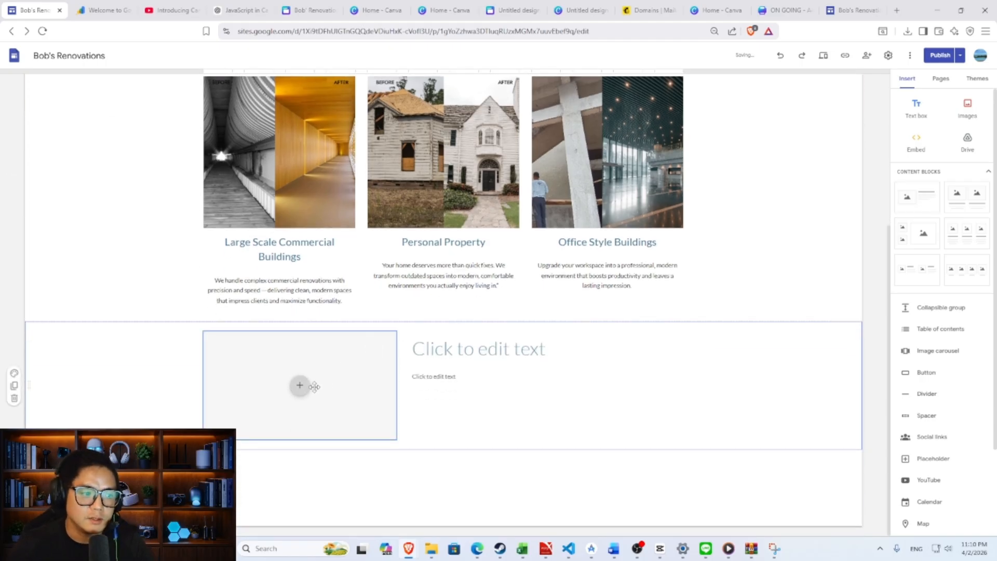
left_click(300, 385)
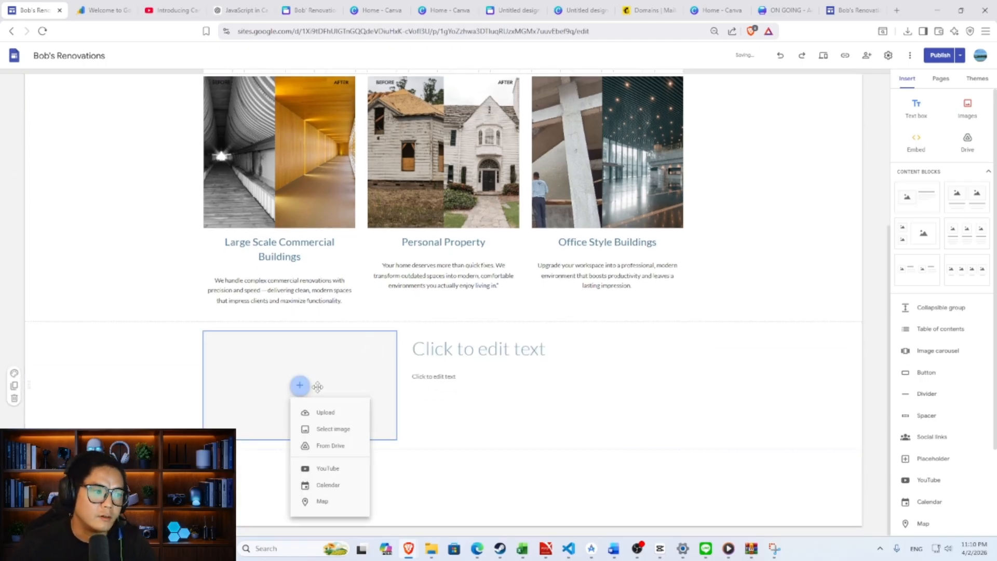
left_click(323, 413)
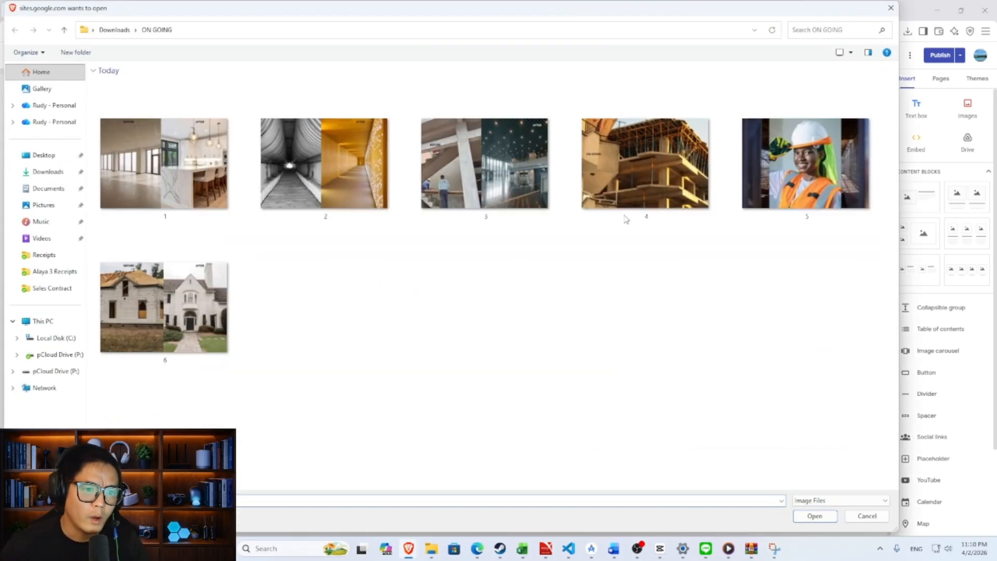
double_click(805, 164)
- Title the text area beside the photo with the owner's name, fixing a misspelling
left_click(522, 349)
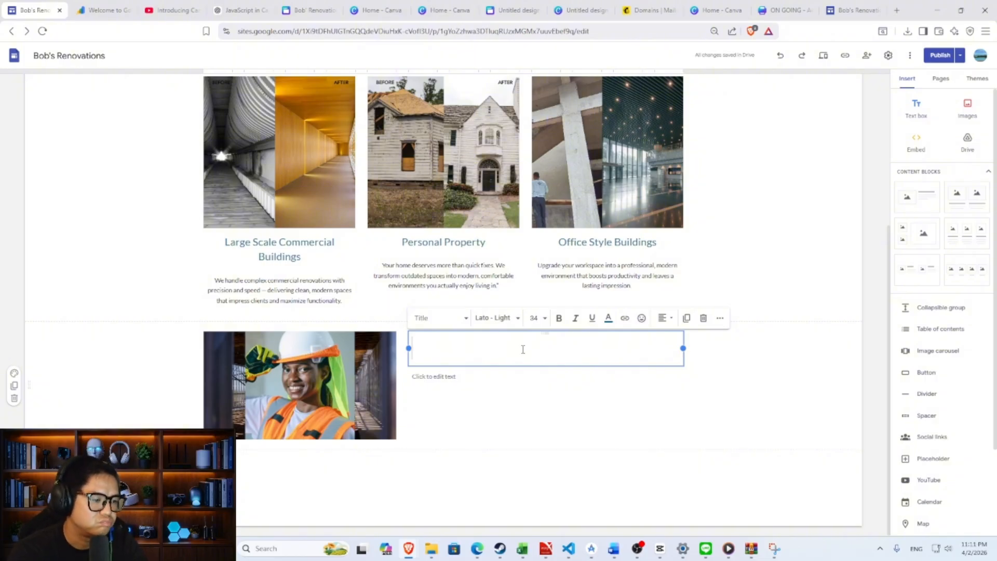
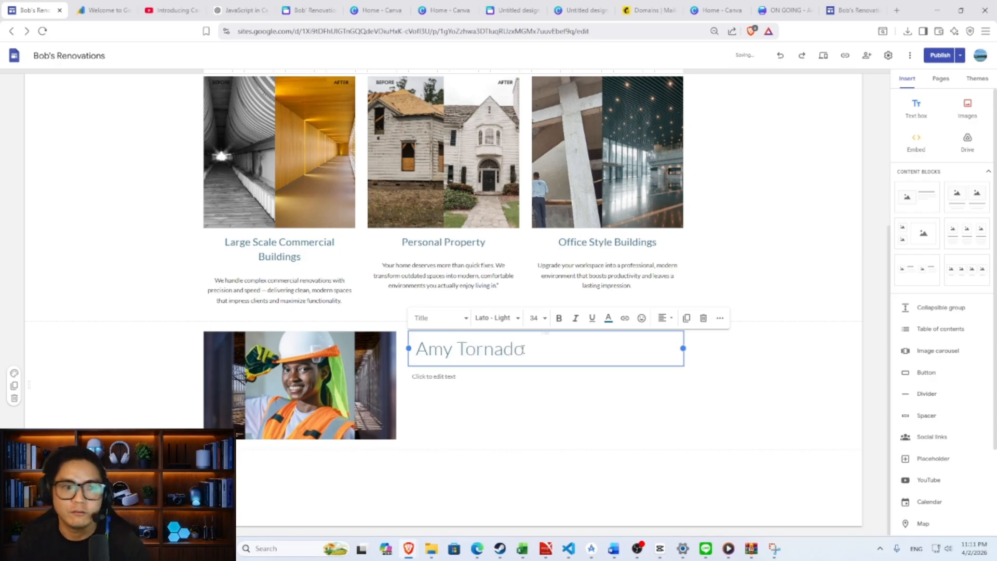
left_click(549, 370)
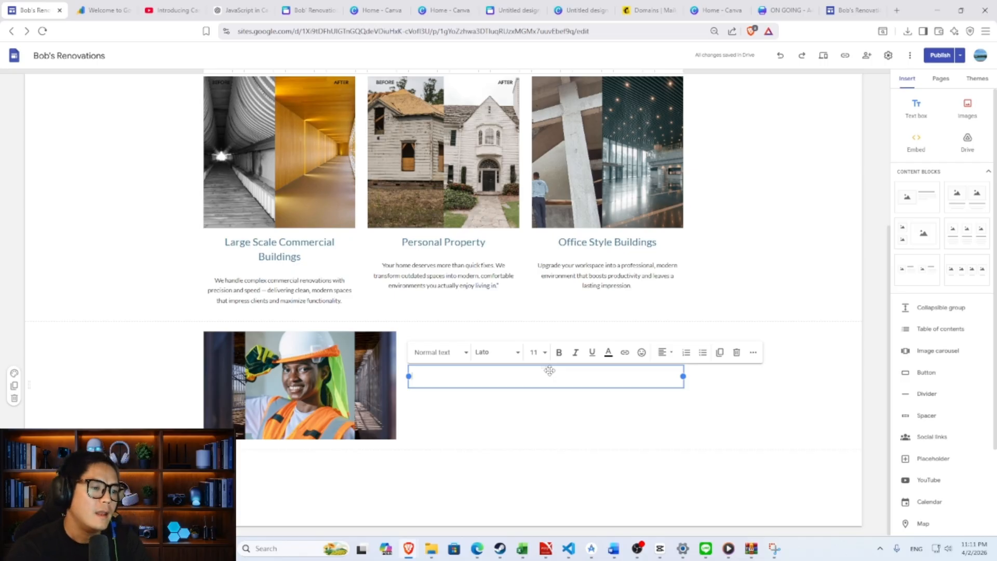
- Ask ChatGPT for a strong self-introduction citing 20 years of renovation experience and certifications
left_click(242, 7)
double_click(557, 505)
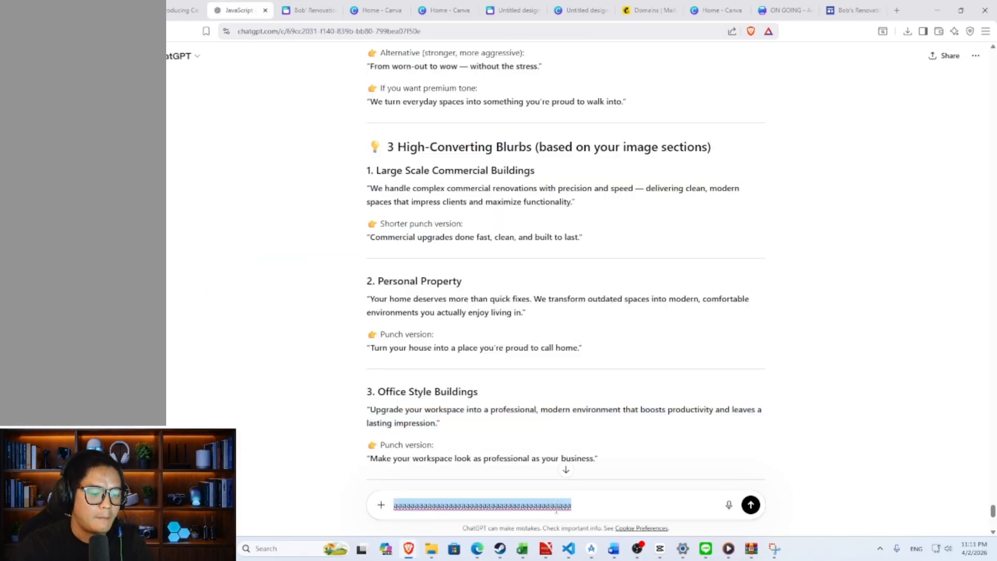
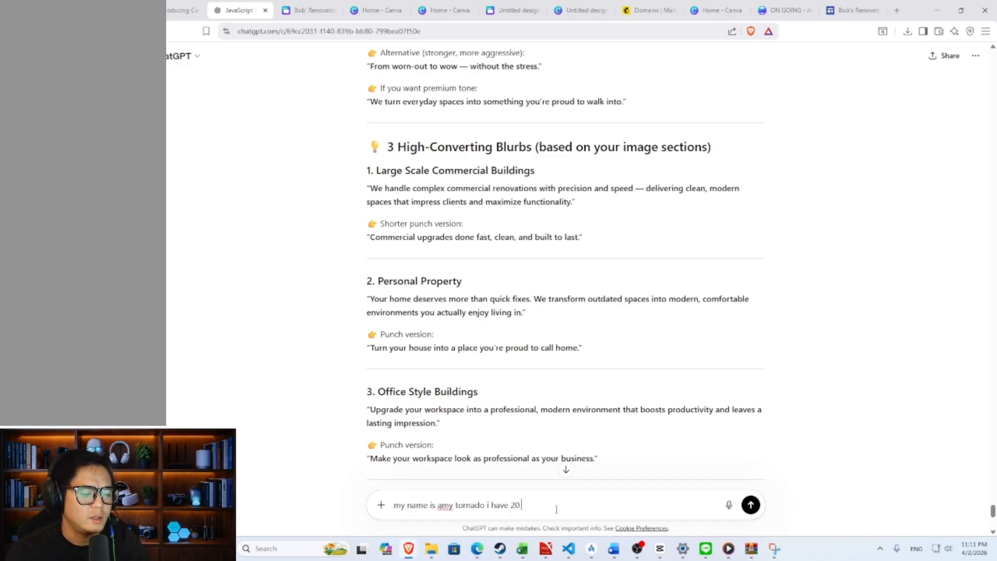
type(" years of renovatio")
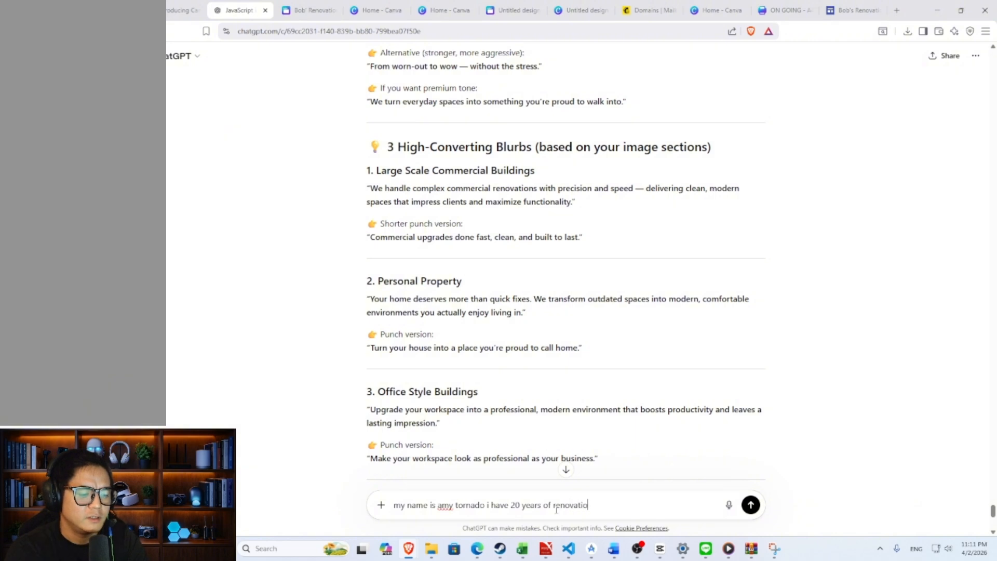
type("ns experience and")
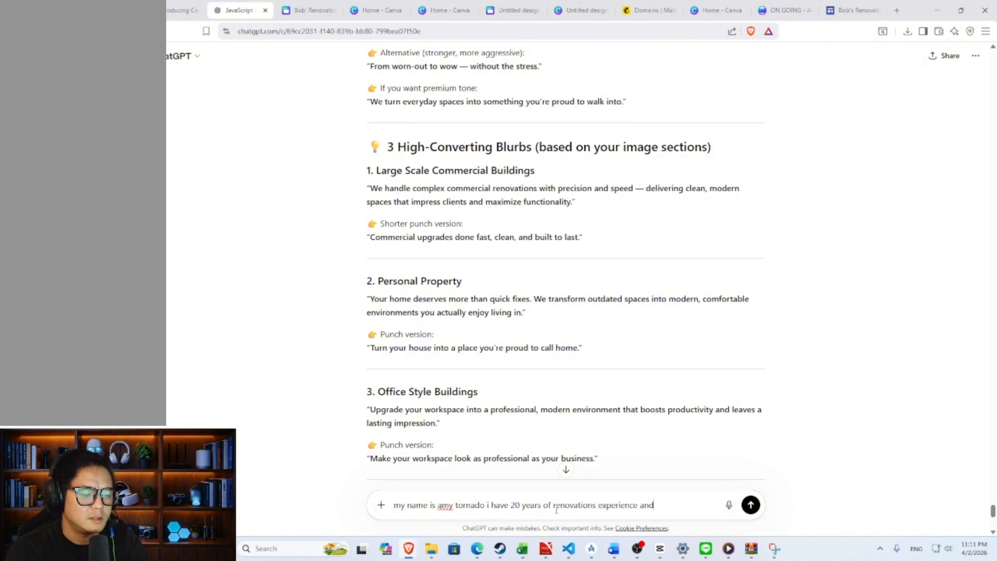
type(" you can see my ")
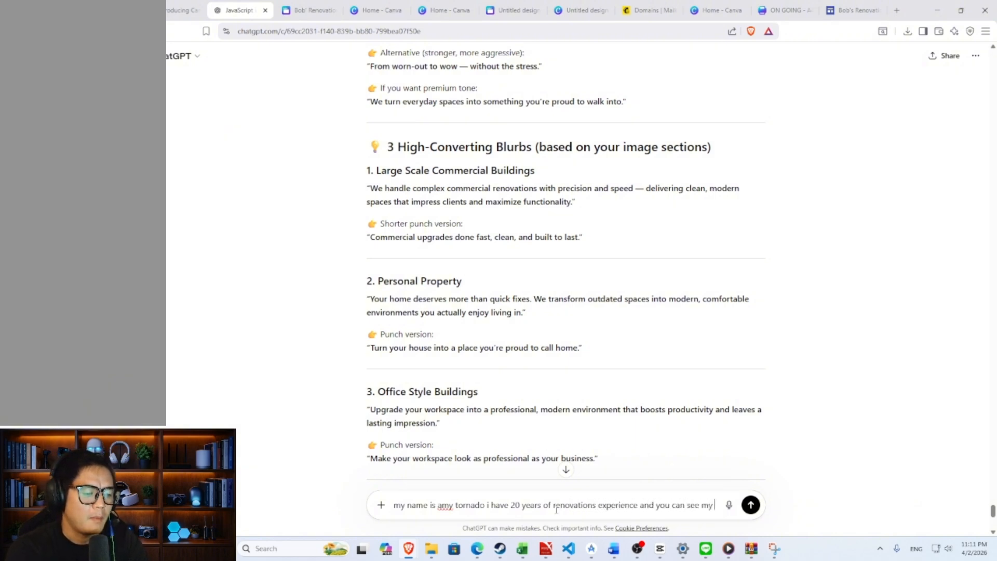
type("portfolio here")
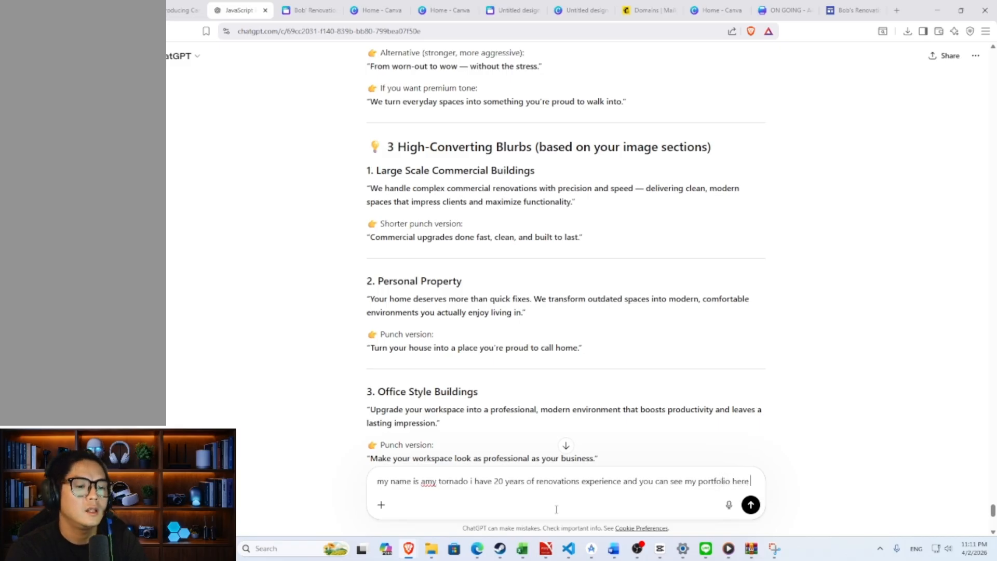
type(" and ")
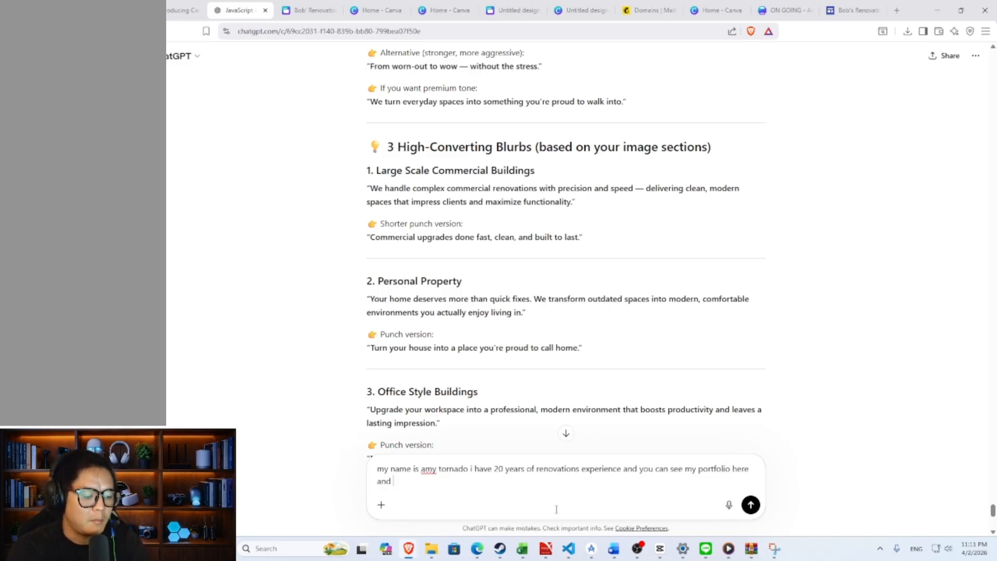
type("my qualifications here")
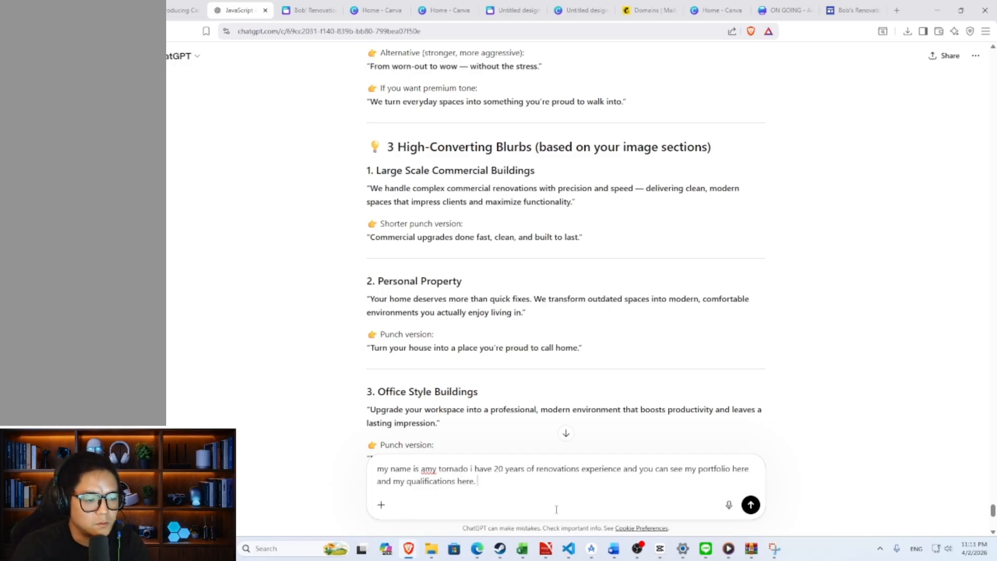
type(".")
key("shift+Return")
type("give me a")
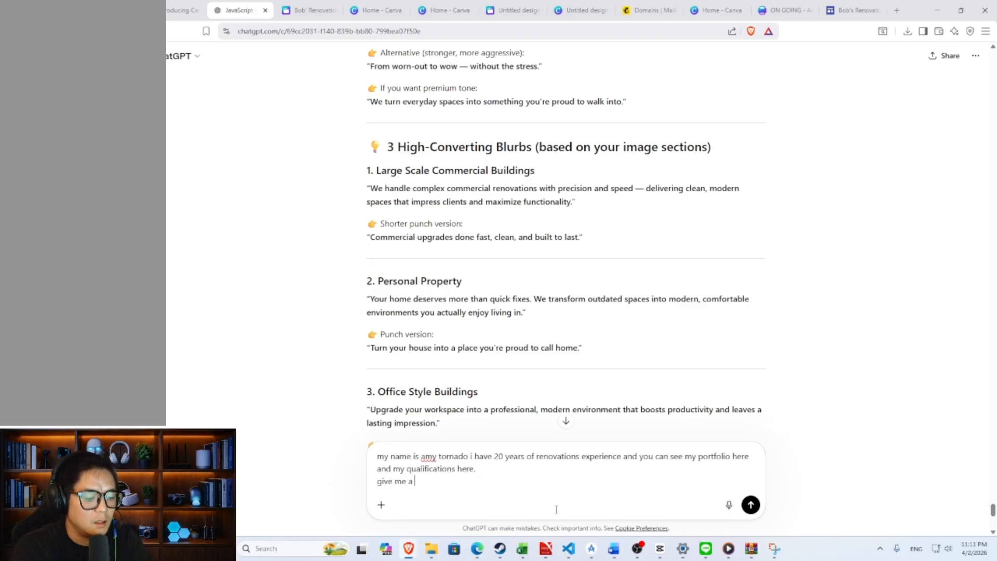
type(" very good ")
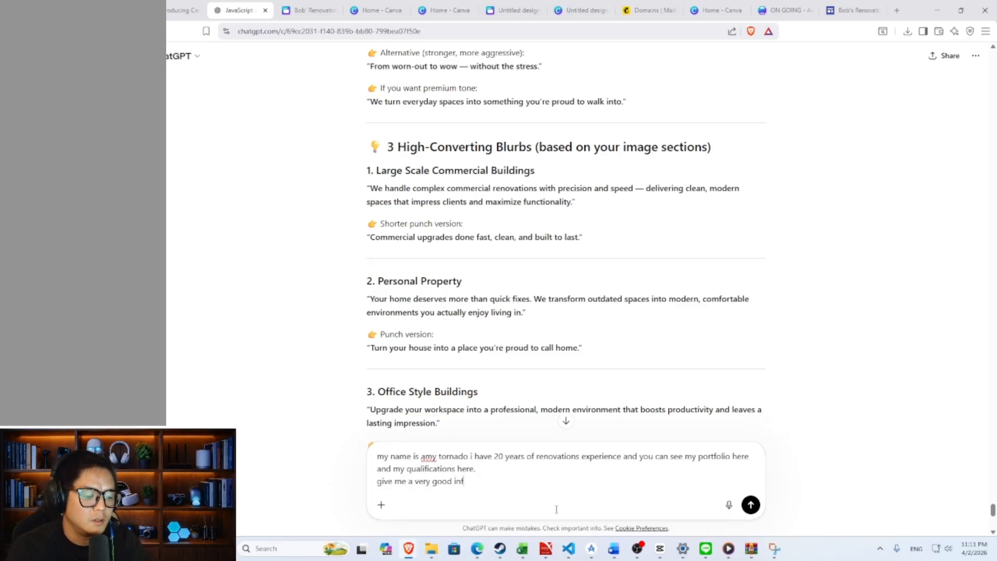
type("introduction abou")
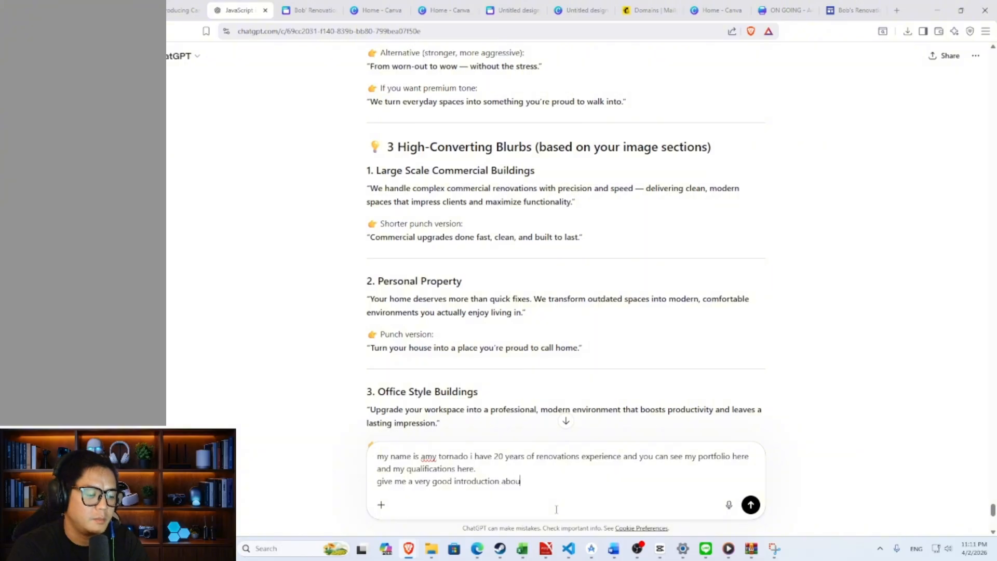
type("t myself. includ")
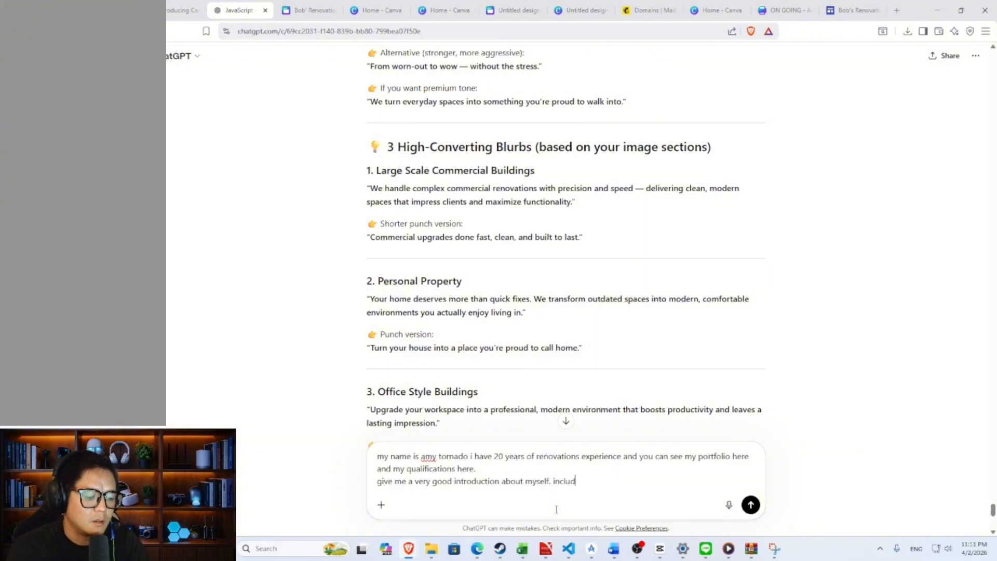
type("e all my certi")
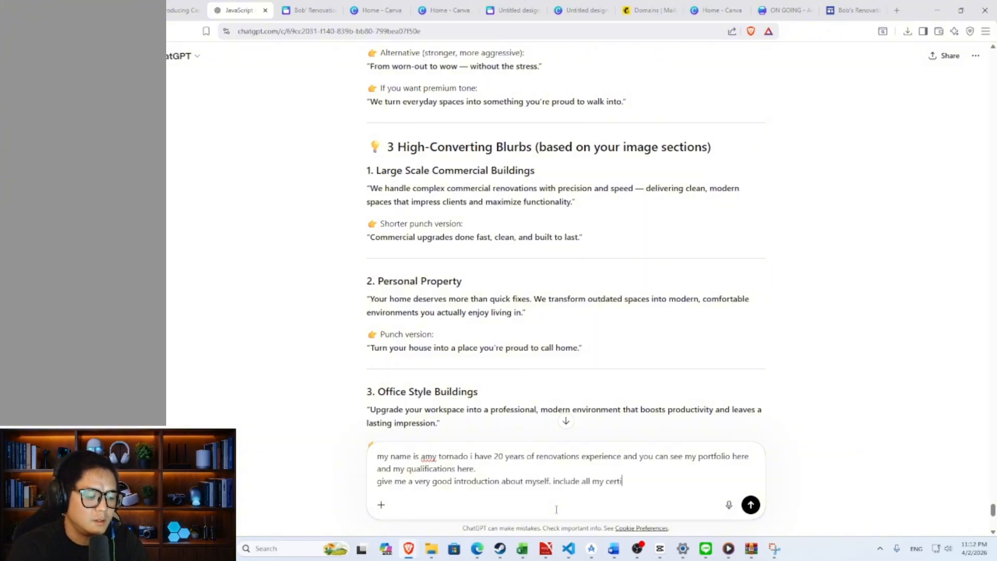
type("fication pr")
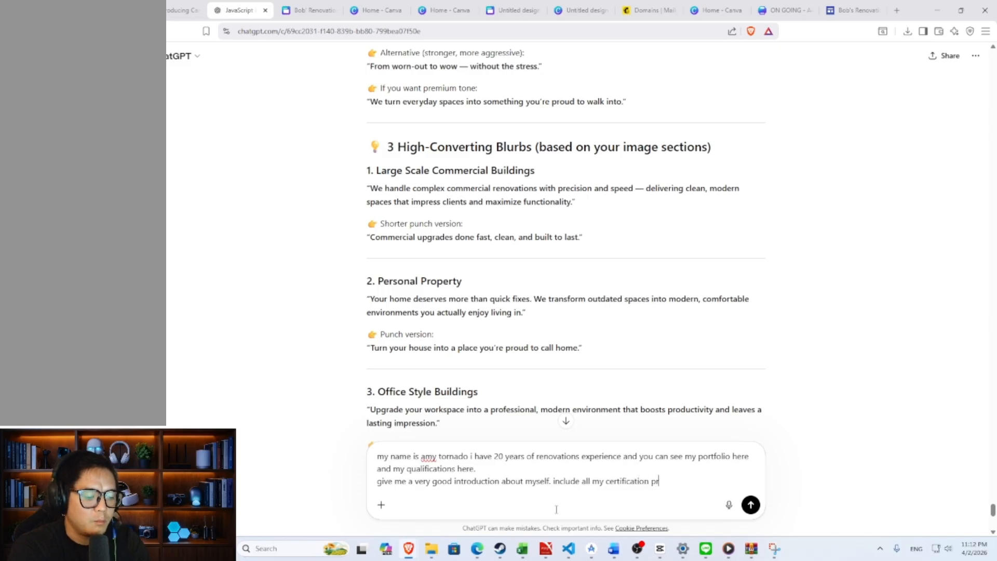
type("ofesisonal one from ")
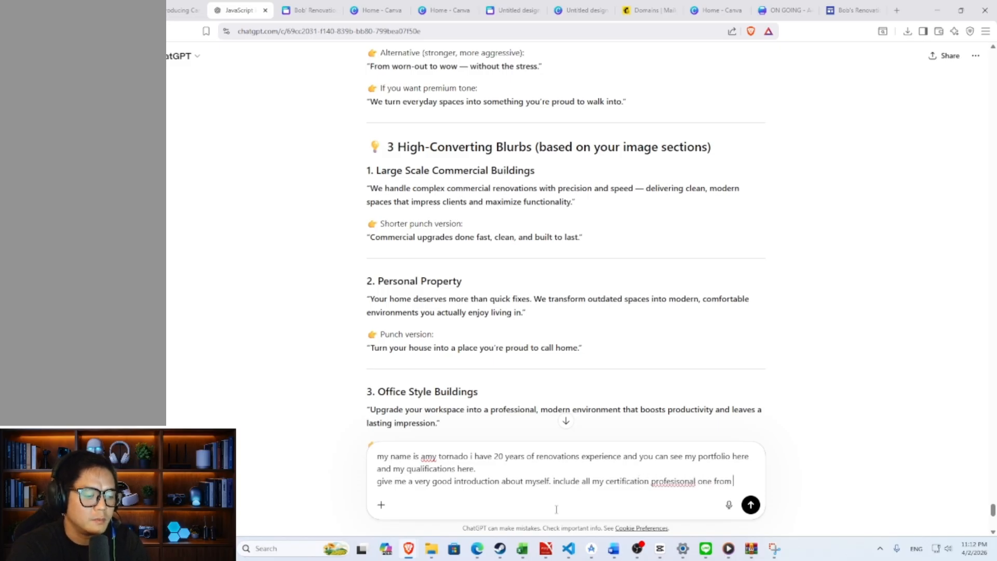
type("texas.")
key("Return")
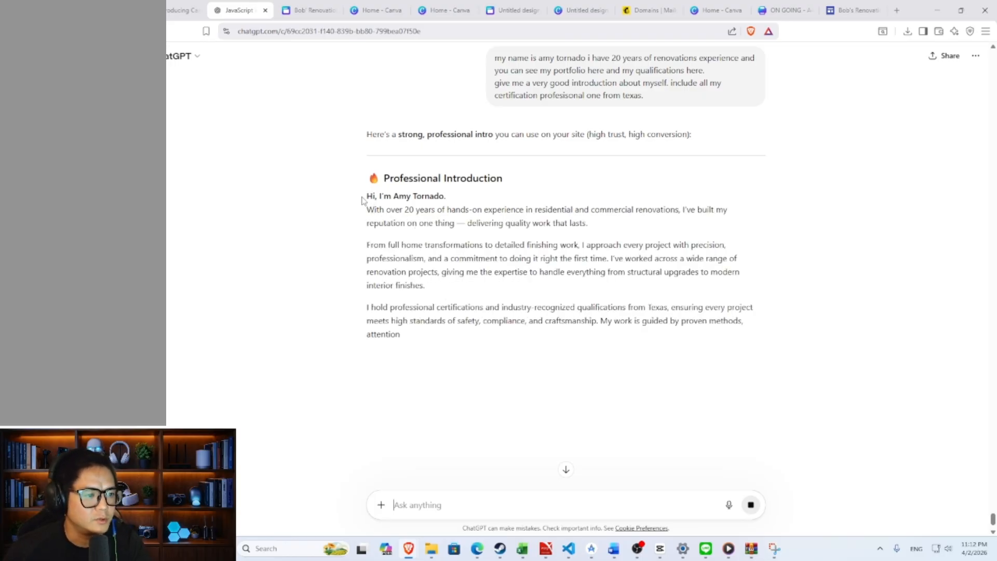
- Copy ChatGPT's introduction reply and paste it into the text box beside the photo
left_click_drag(364, 196, 714, 365)
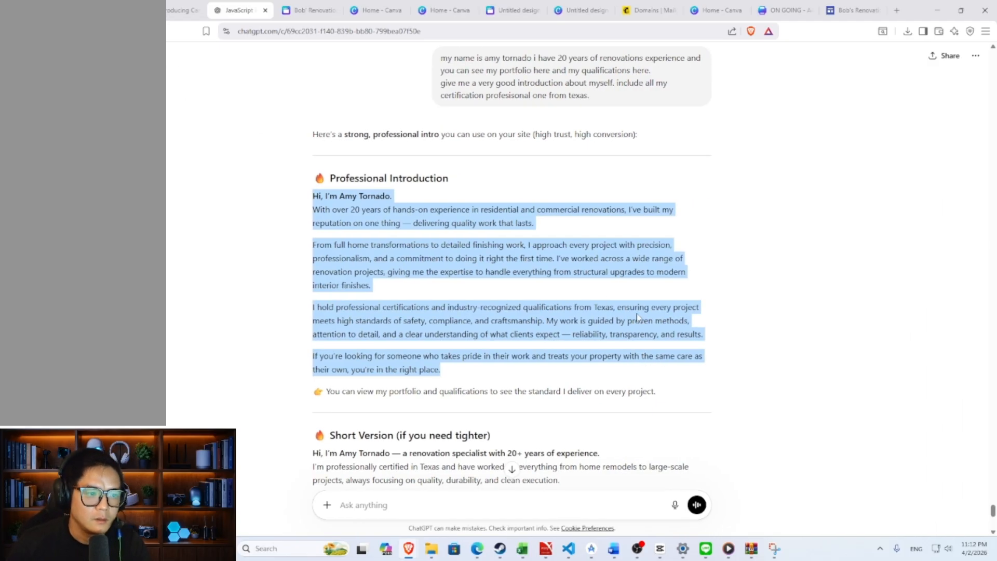
left_click(691, 302)
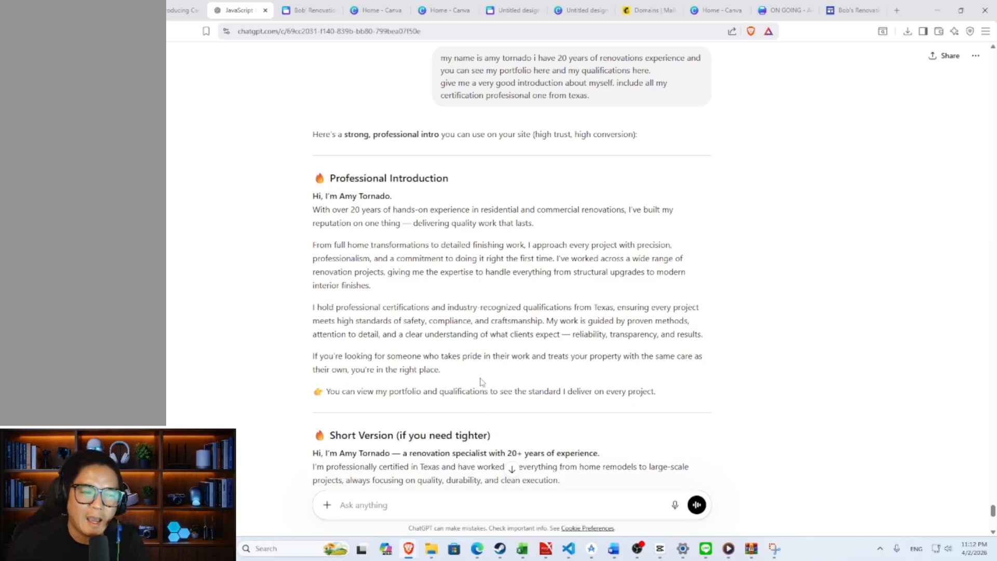
left_click_drag(480, 383, 308, 207)
key("ctrl+c")
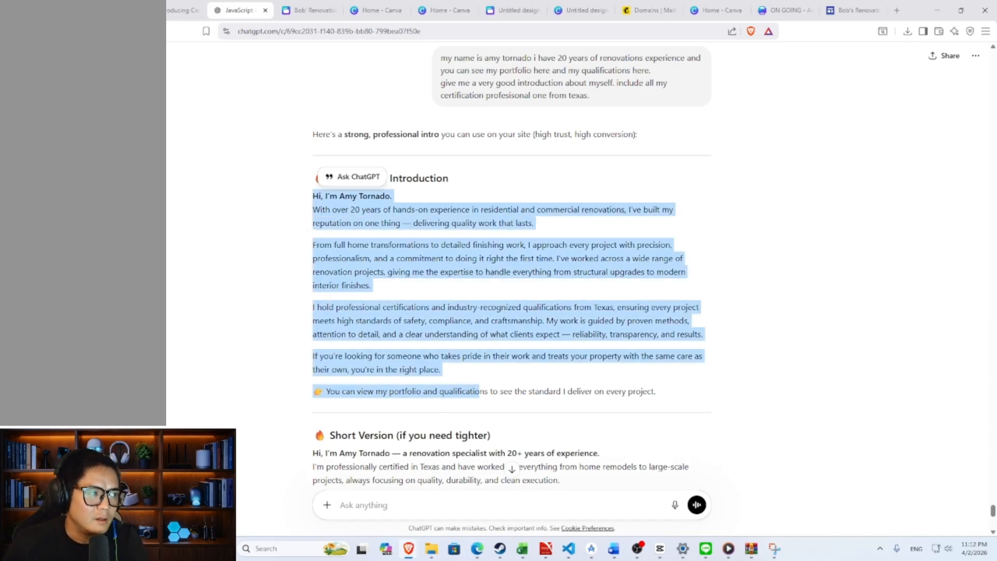
left_click(35, 11)
left_click(609, 376)
key("ctrl+v")
- Finish editing the pasted introduction and review the page area beneath it
left_click(742, 397)
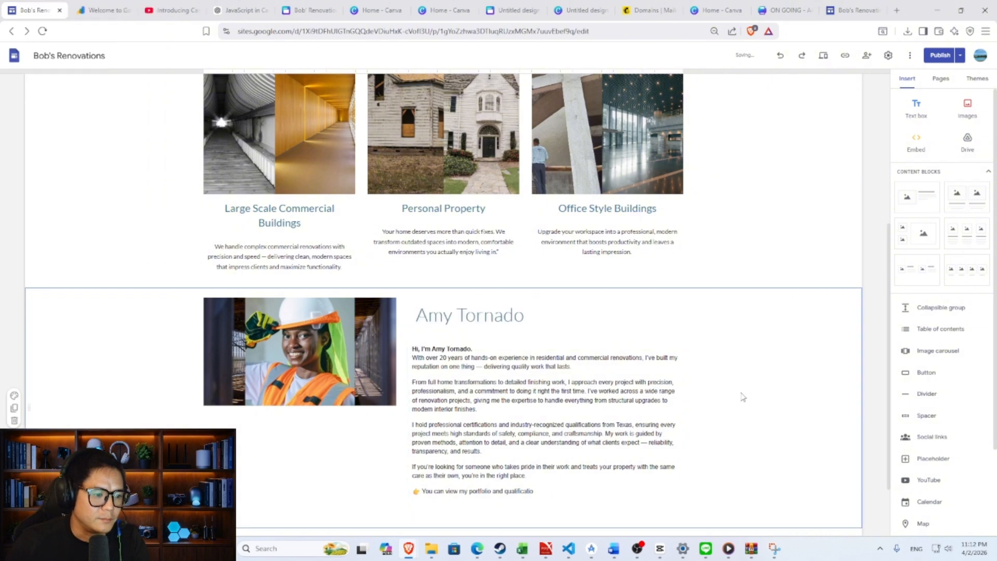
scroll(752, 369, "down", 2)
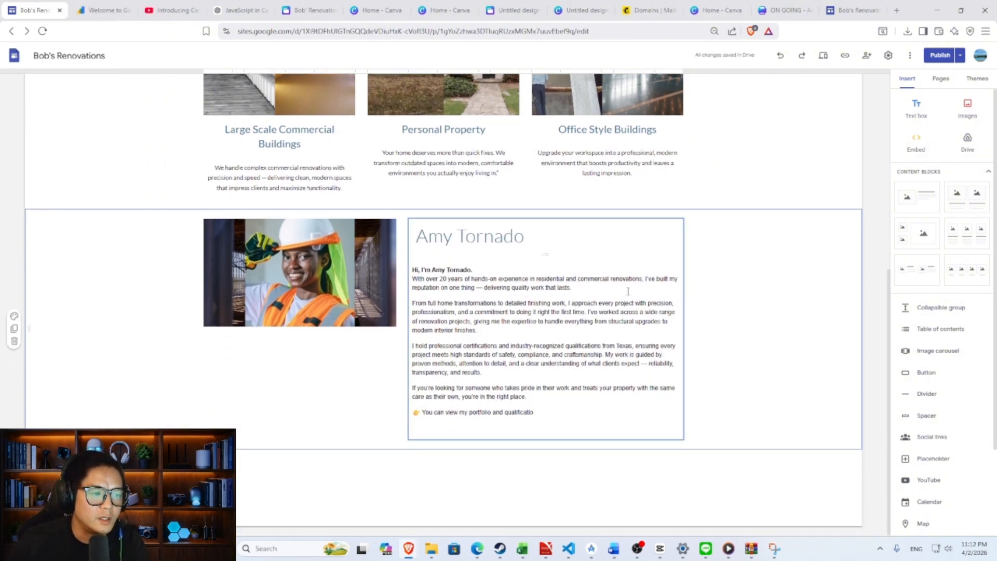
scroll(761, 329, "up", 5)
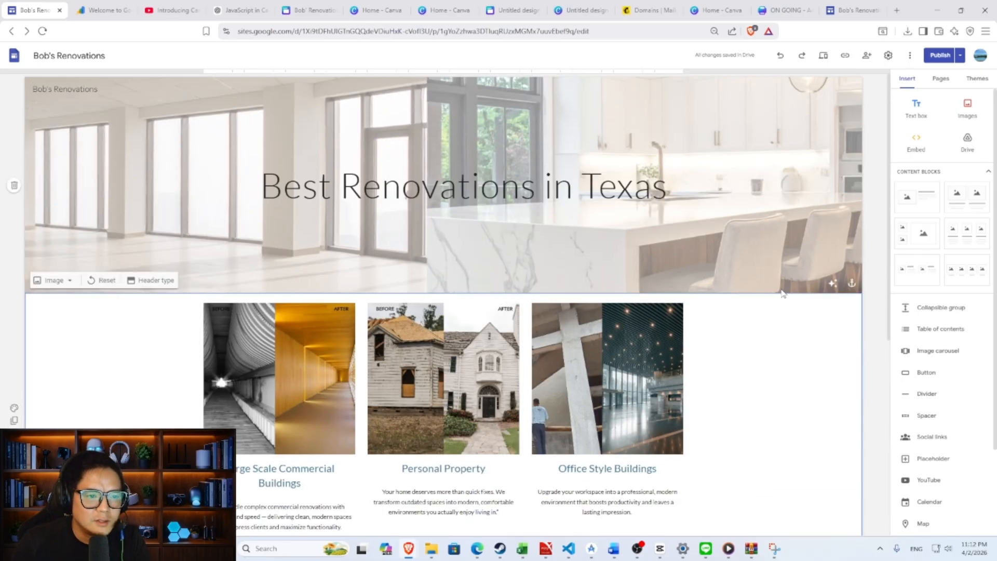
scroll(783, 293, "down", 6)
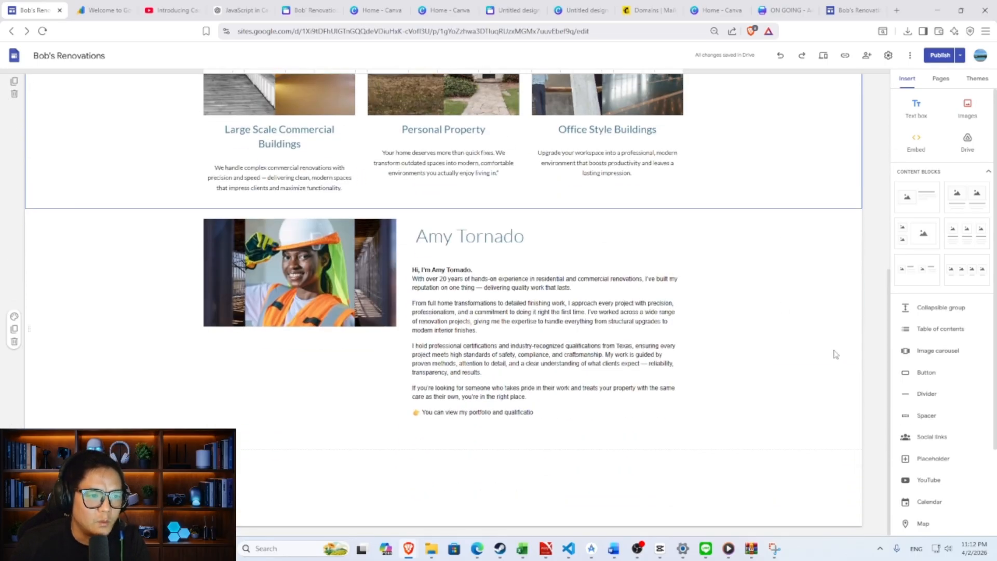
scroll(831, 348, "up", 5)
scroll(782, 314, "down", 5)
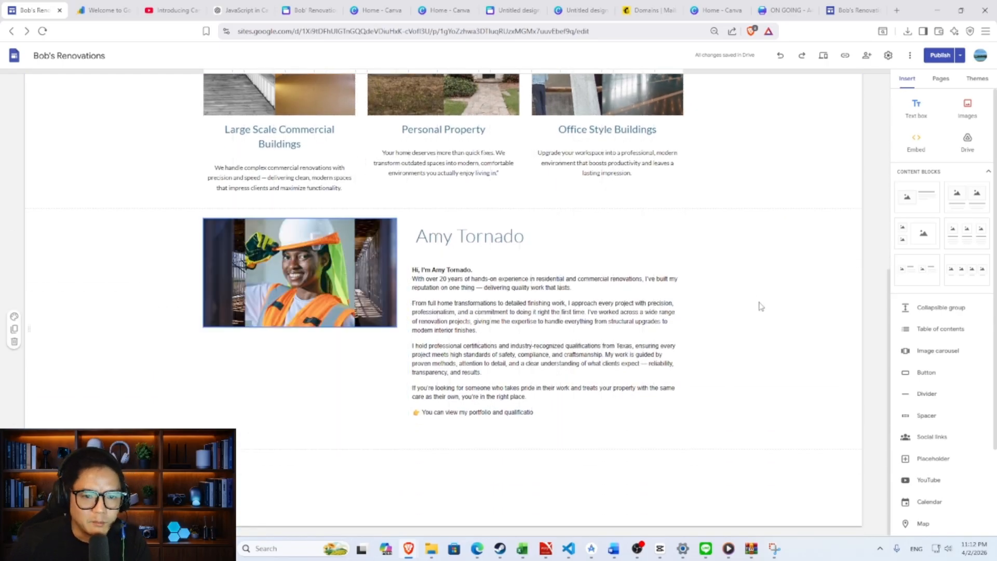
scroll(747, 391, "up", 4)
scroll(750, 383, "up", 3)
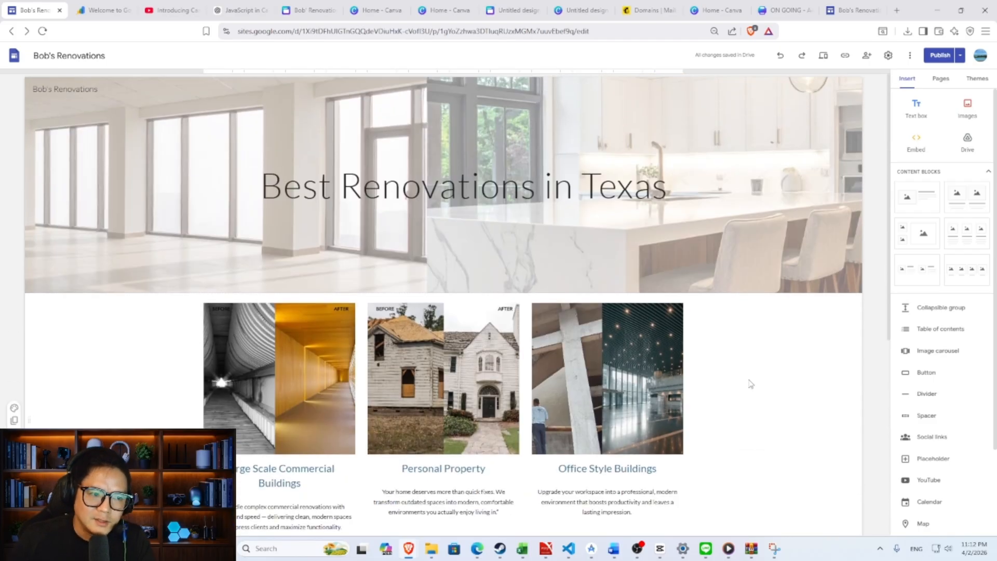
scroll(749, 376, "down", 6)
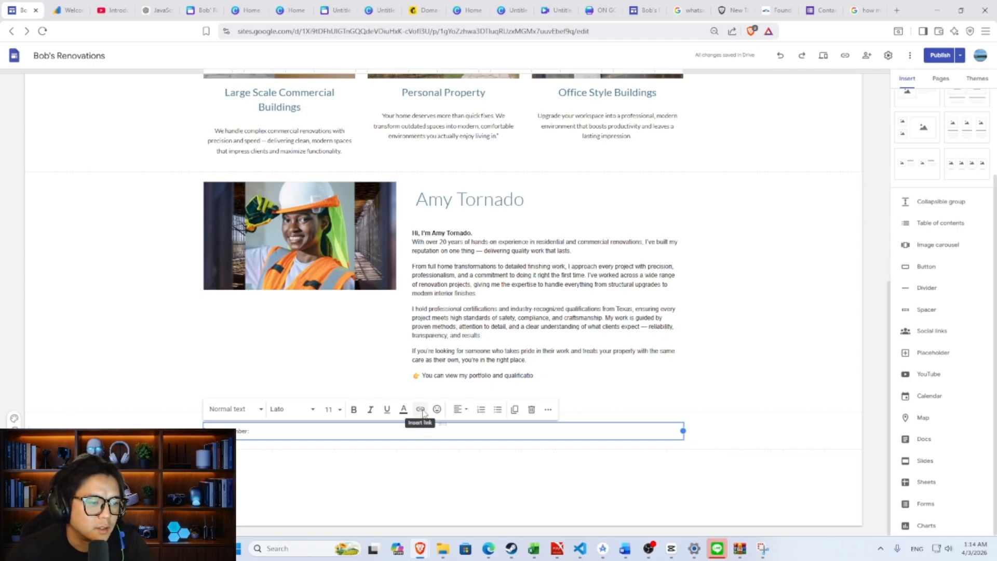
- Link the phone number in the new contact box with a tel: call address
left_click(421, 409)
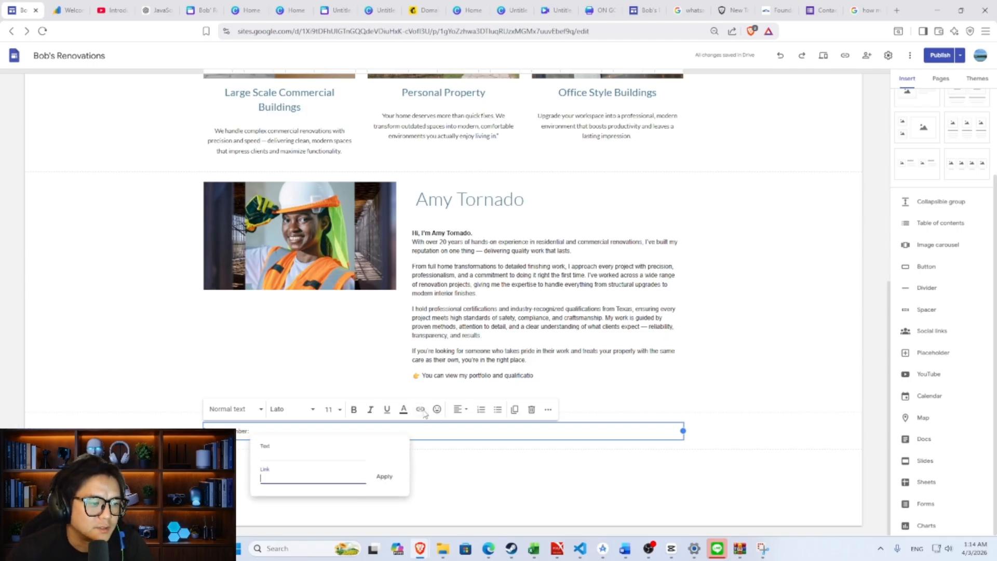
left_click(362, 481)
key("ctrl+v")
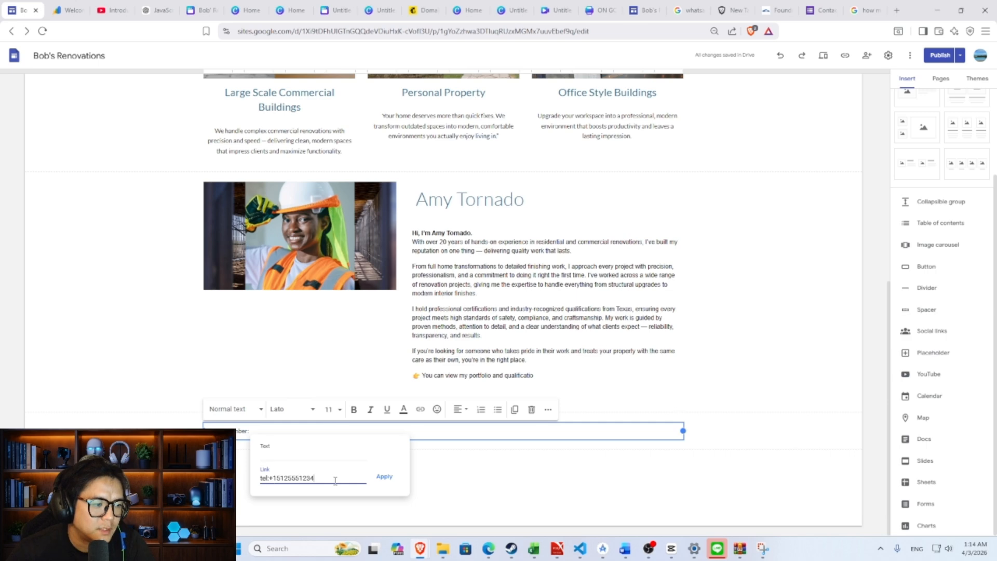
left_click_drag(335, 481, 240, 481)
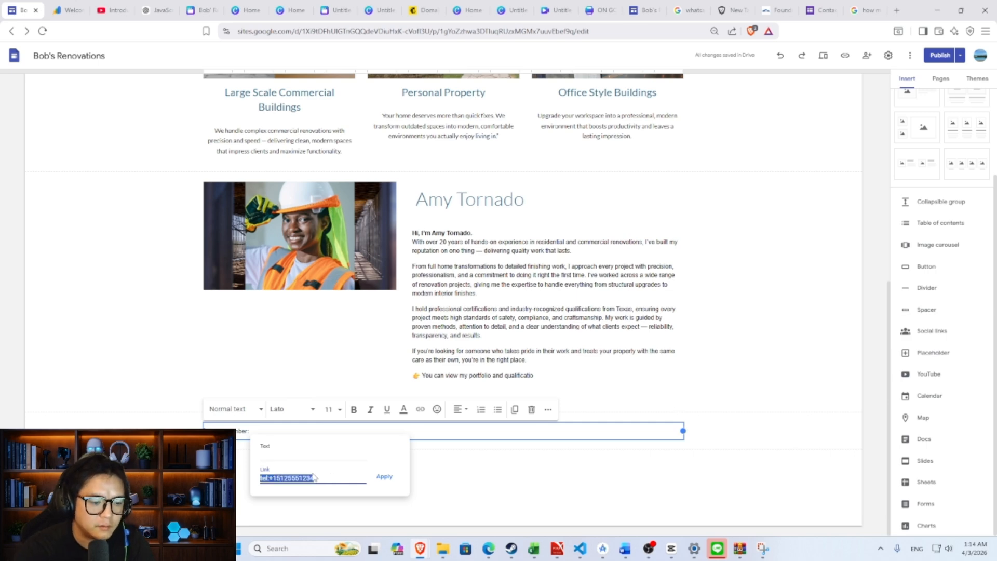
type("tel:")
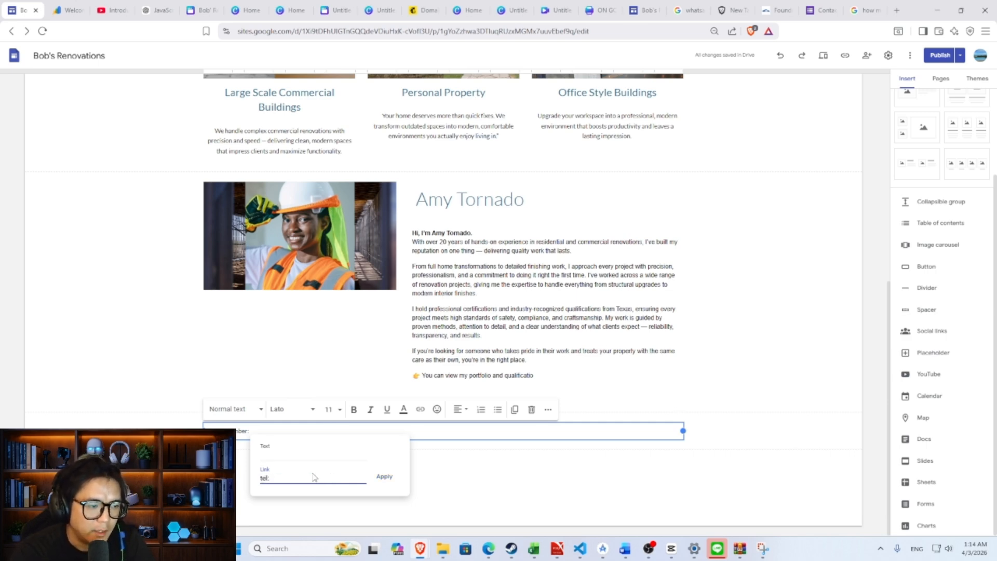
type("+")
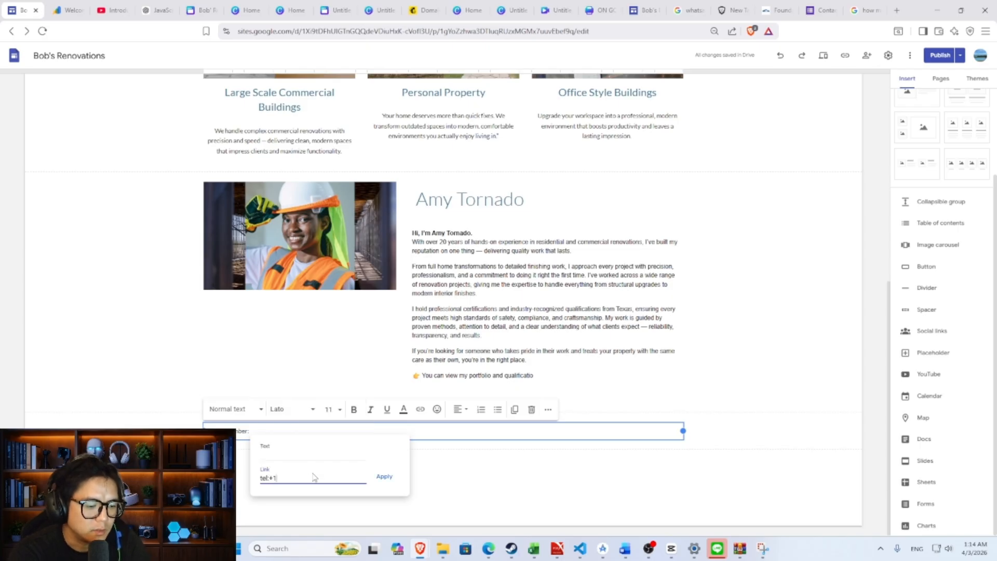
type("1")
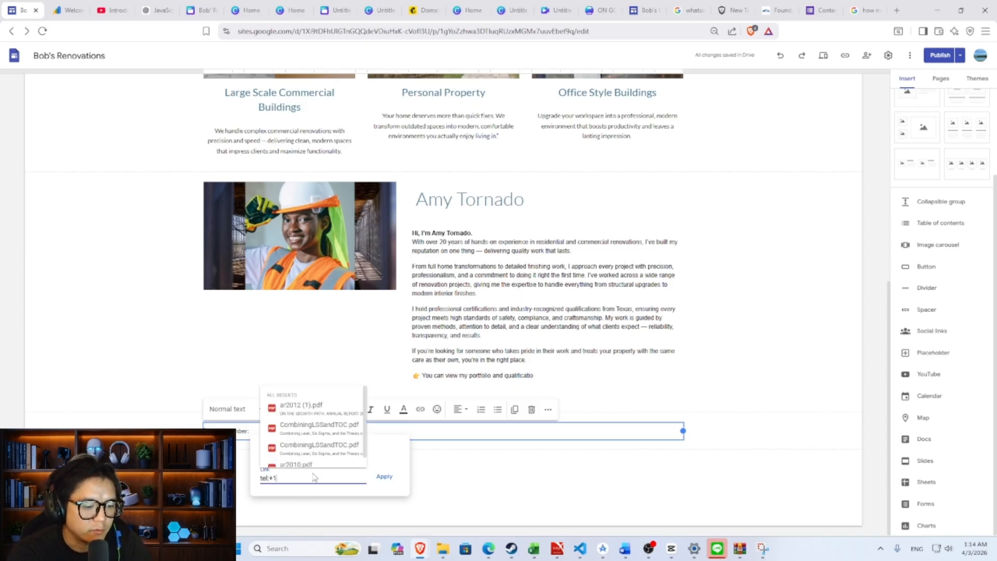
type("5555555555")
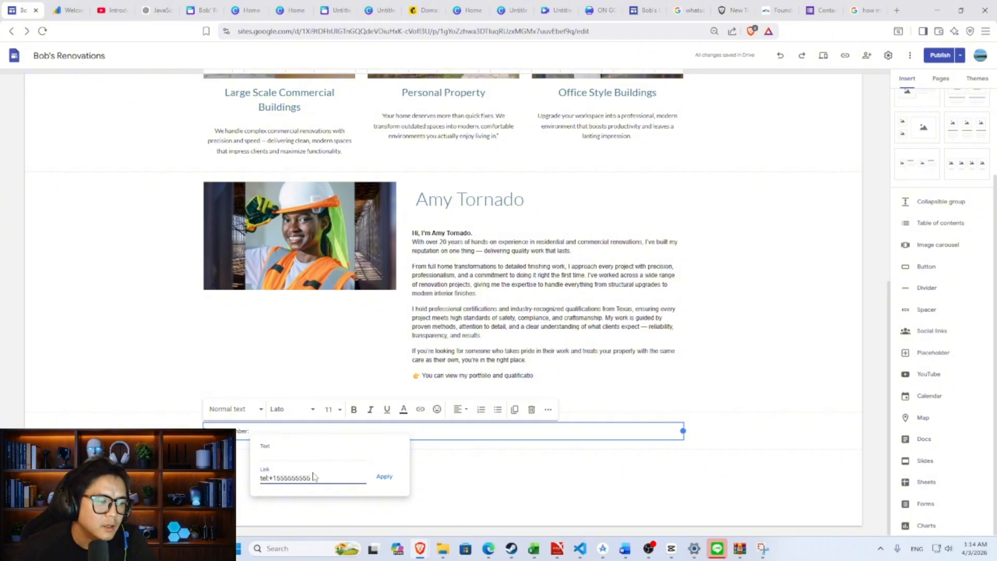
left_click(384, 476)
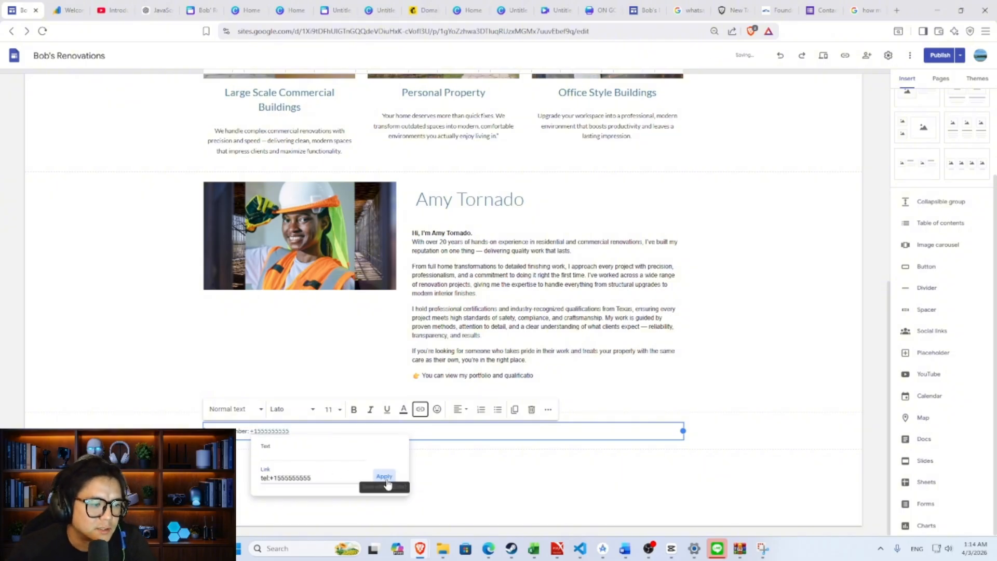
left_click(275, 431)
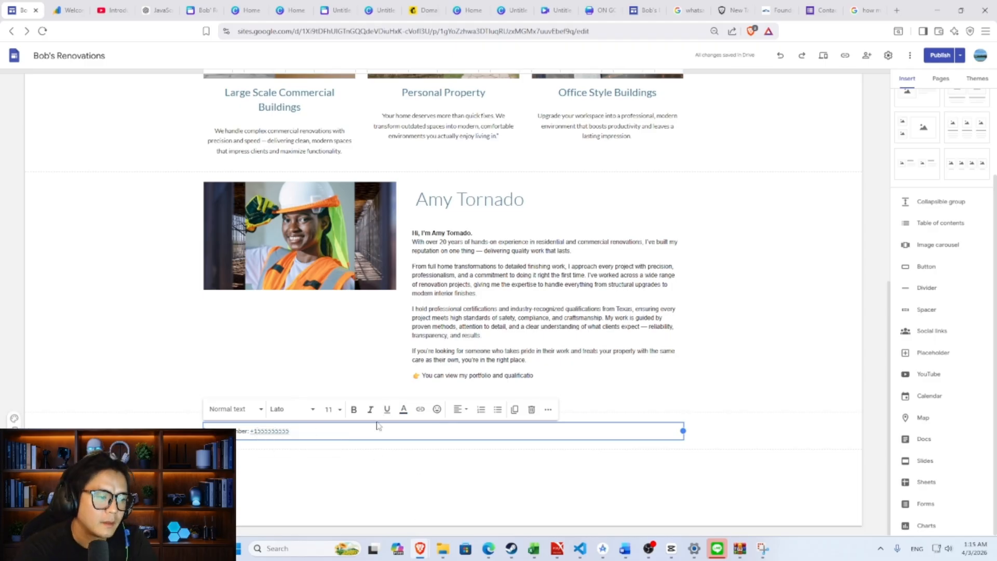
- Add a second contact line linked to the business's wa.me WhatsApp chat address
key("Return")
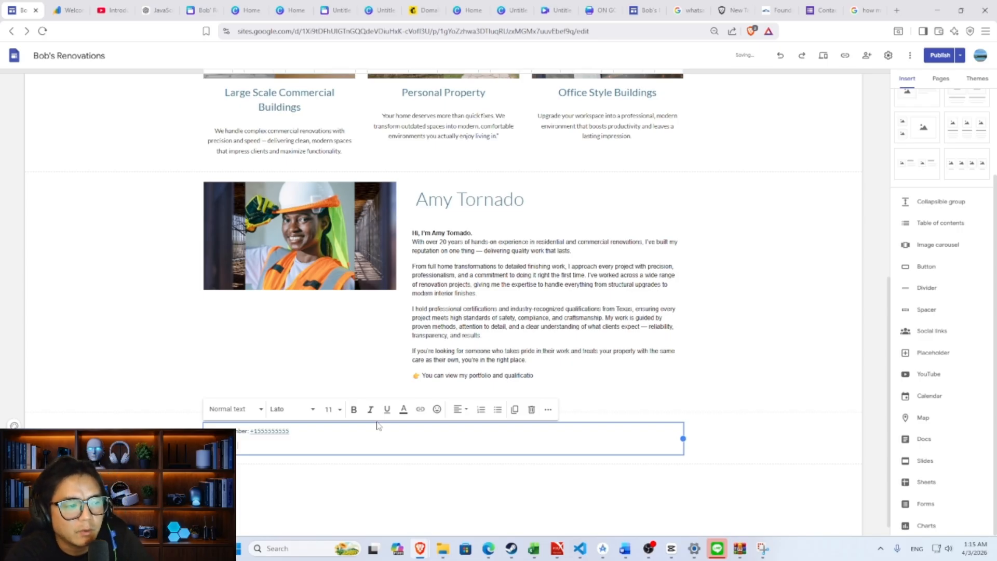
key("ctrl+k")
key("ctrl+v")
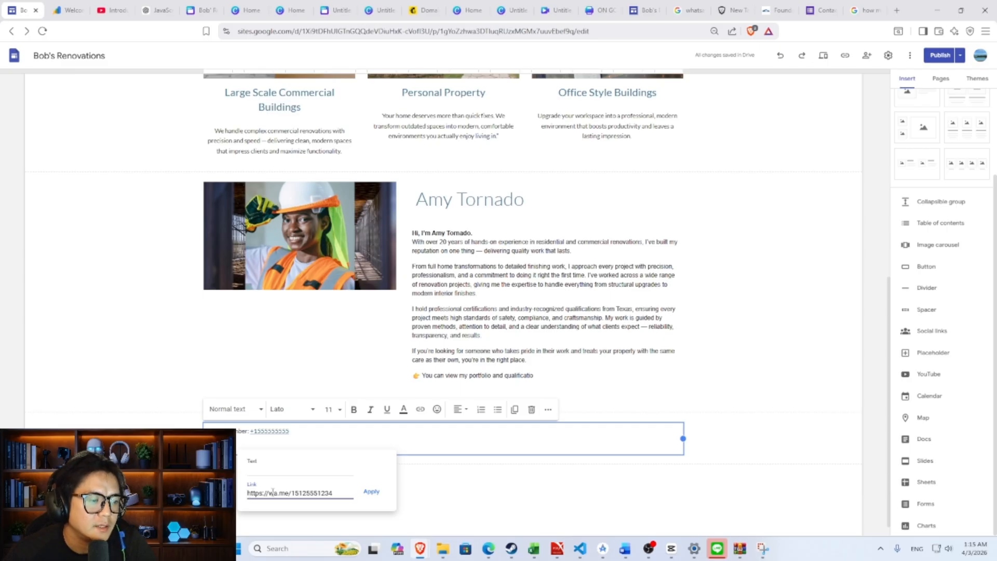
left_click_drag(290, 492, 247, 493)
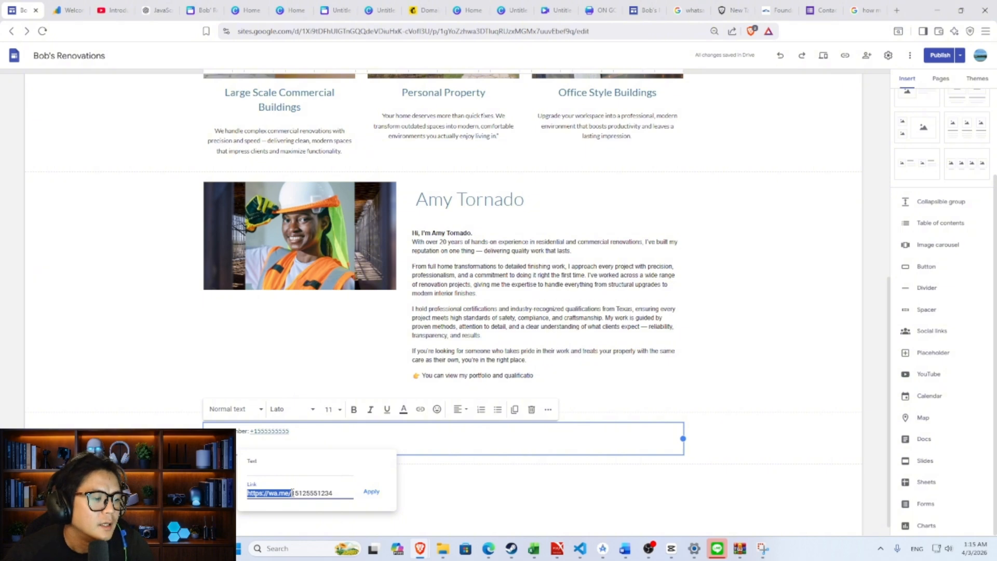
left_click(291, 493)
left_click_drag(293, 492, 336, 491)
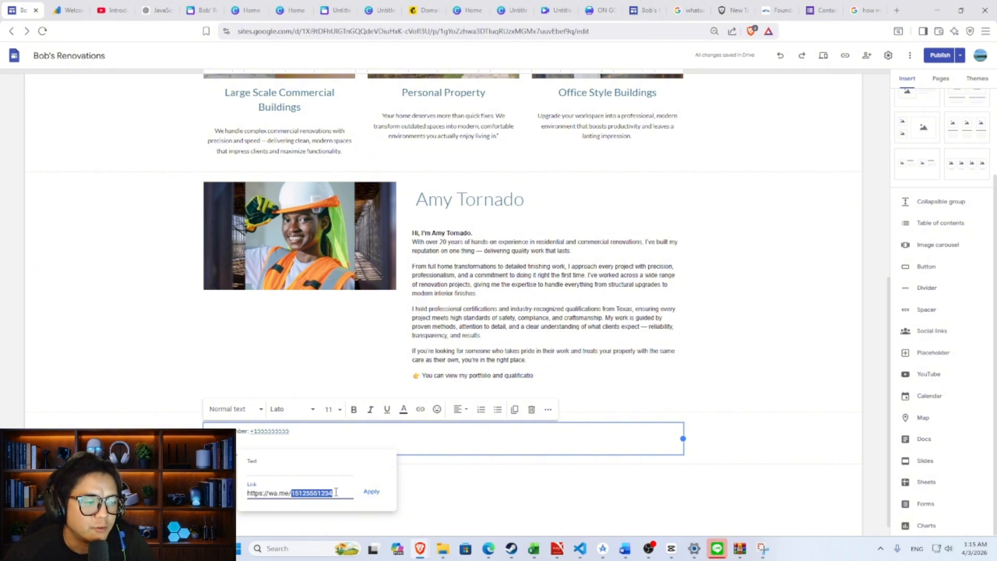
left_click(372, 492)
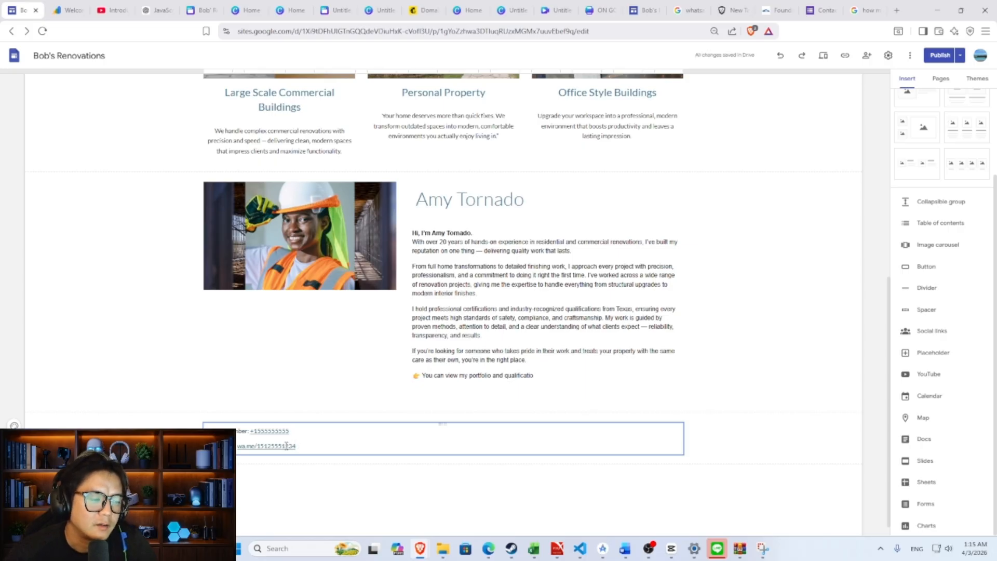
left_click(309, 446)
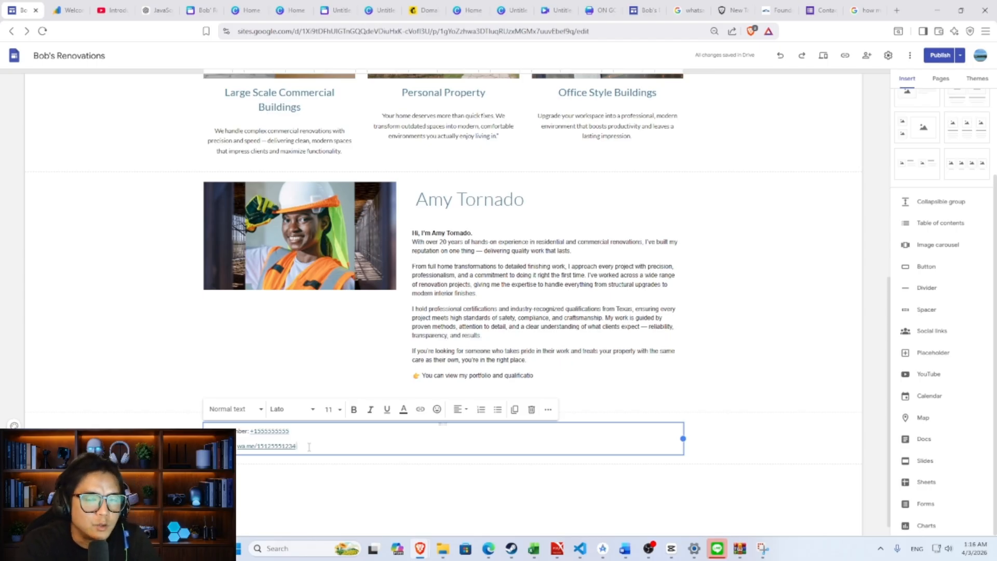
- Reload the published Bob's Renovations site and scroll down to the contact lines
scroll(395, 300, "up", 7)
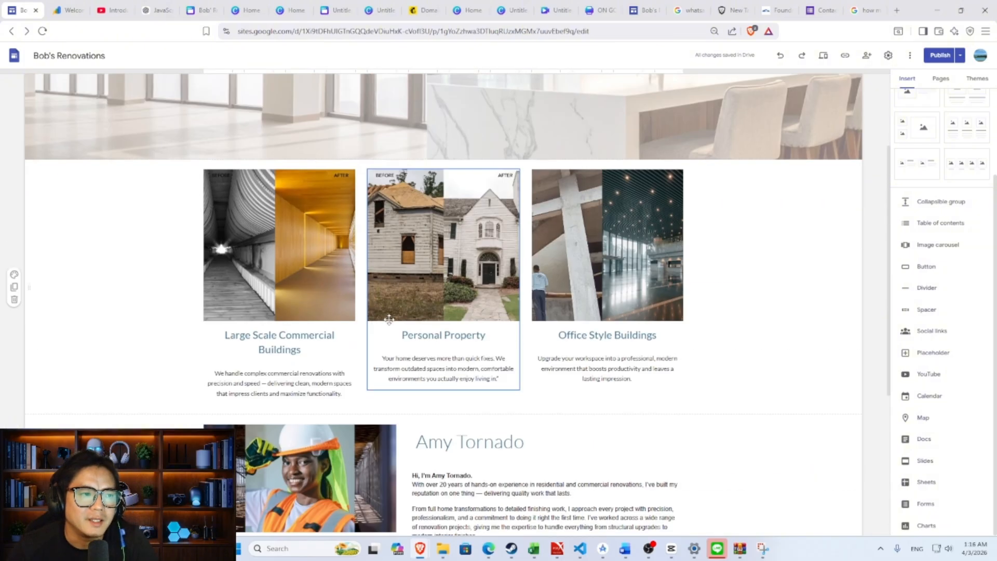
scroll(395, 301, "down", 2)
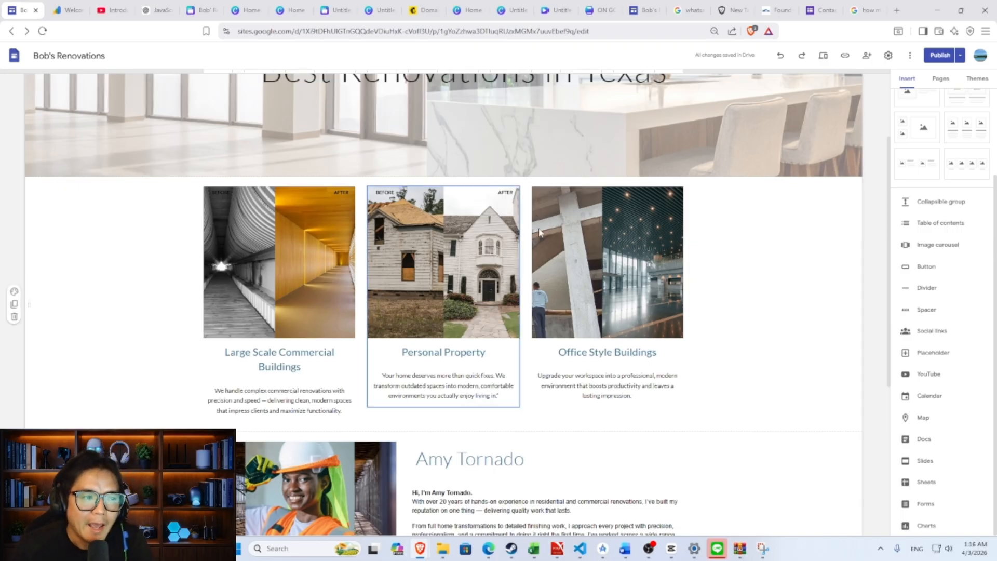
scroll(586, 229, "down", 2)
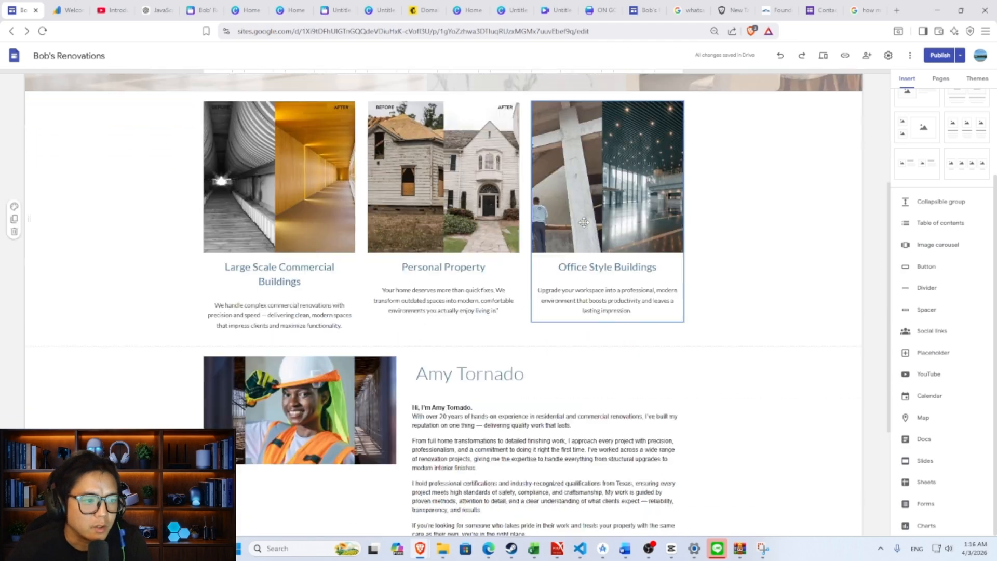
left_click(643, 10)
left_click(44, 32)
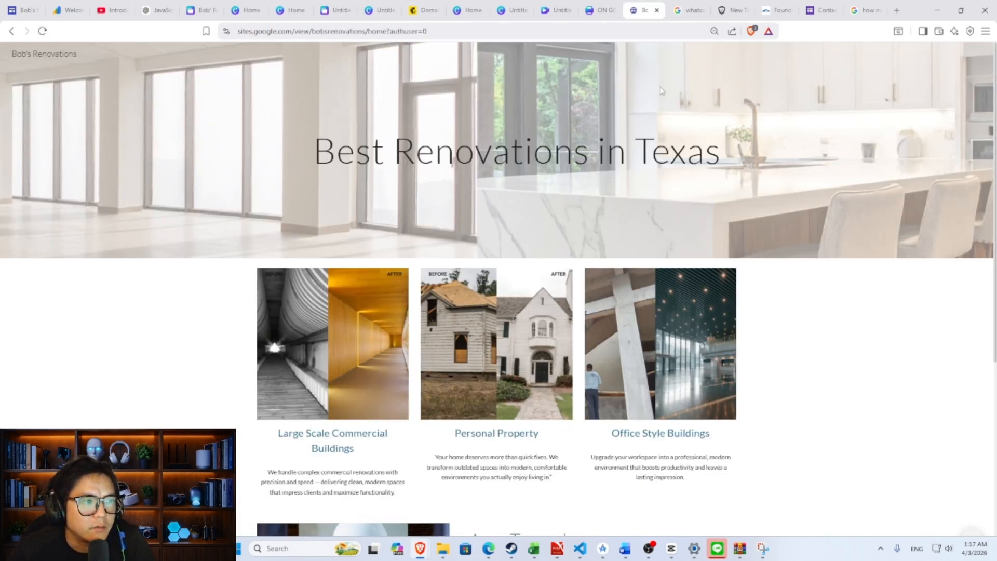
scroll(539, 52, "down", 2)
scroll(536, 51, "down", 3)
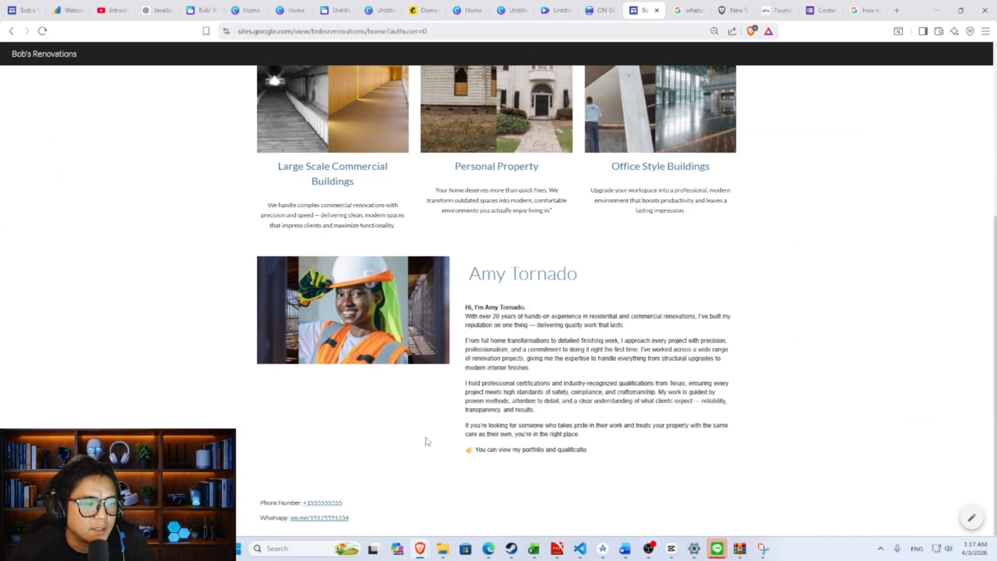
- Test the phone and WhatsApp links, dismissing each app prompt and returning to the site
left_click(329, 503)
left_click(602, 125)
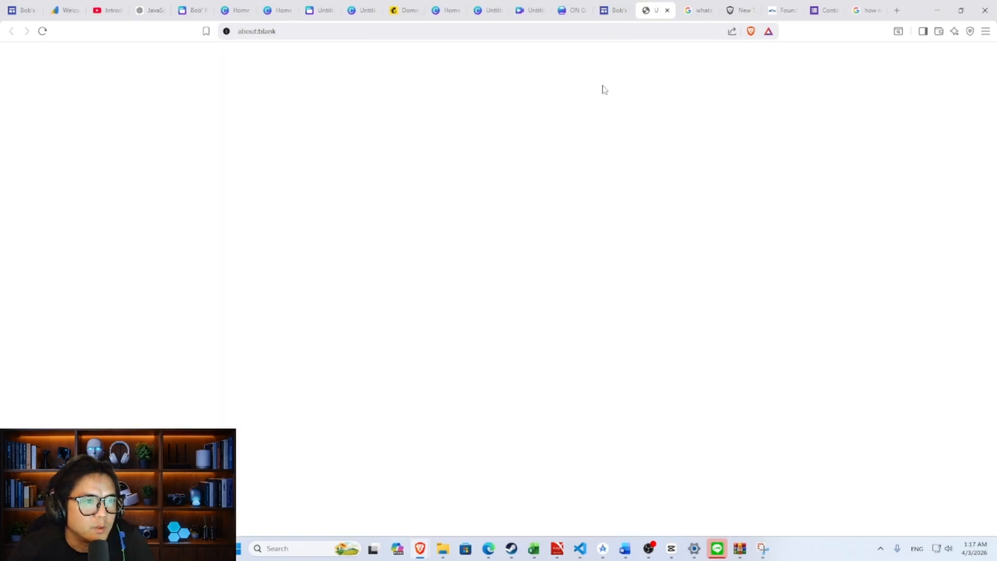
left_click(607, 11)
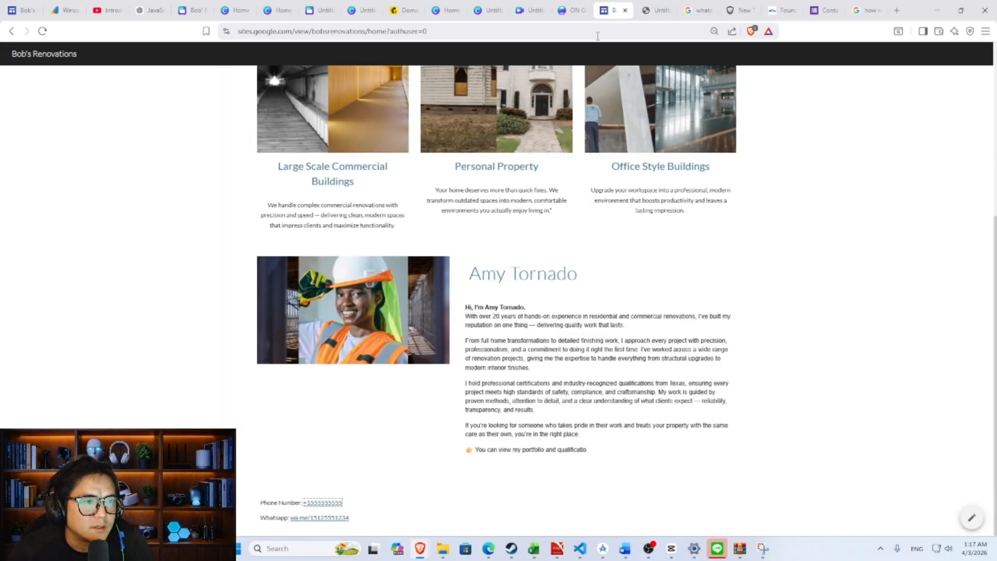
left_click(333, 518)
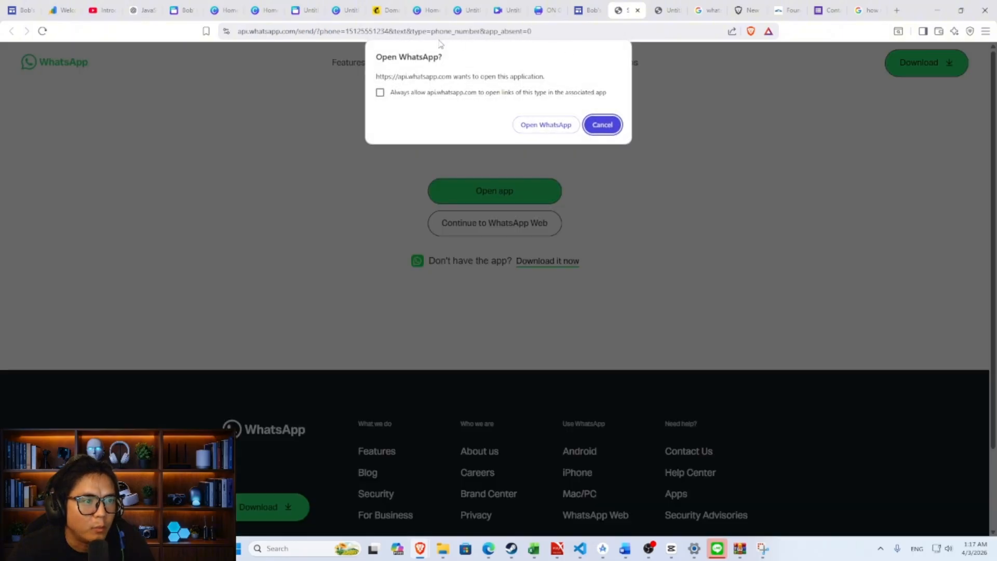
left_click(589, 16)
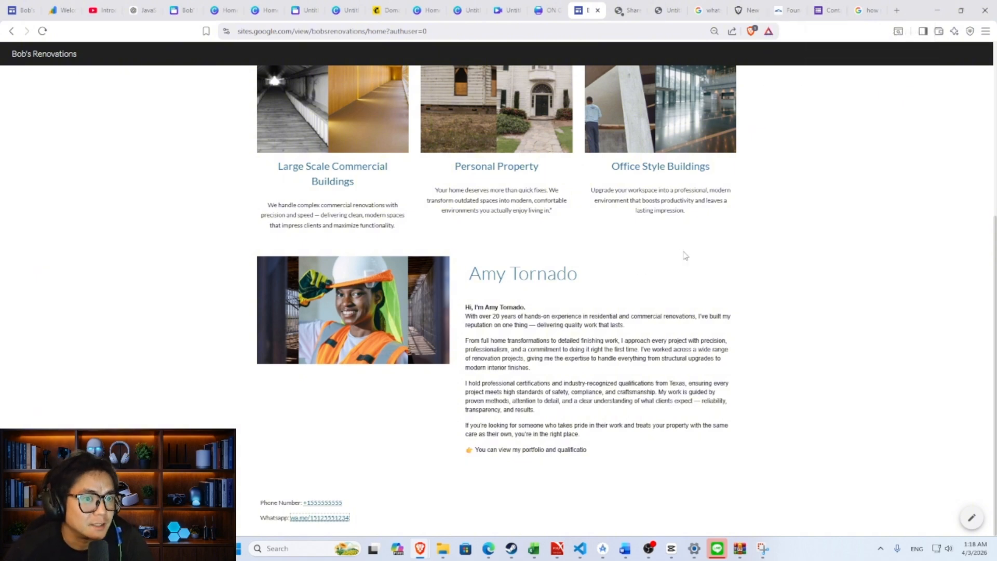
- Scroll through the Contact Information form's questions and web address, then return to the Sites editor
left_click(825, 5)
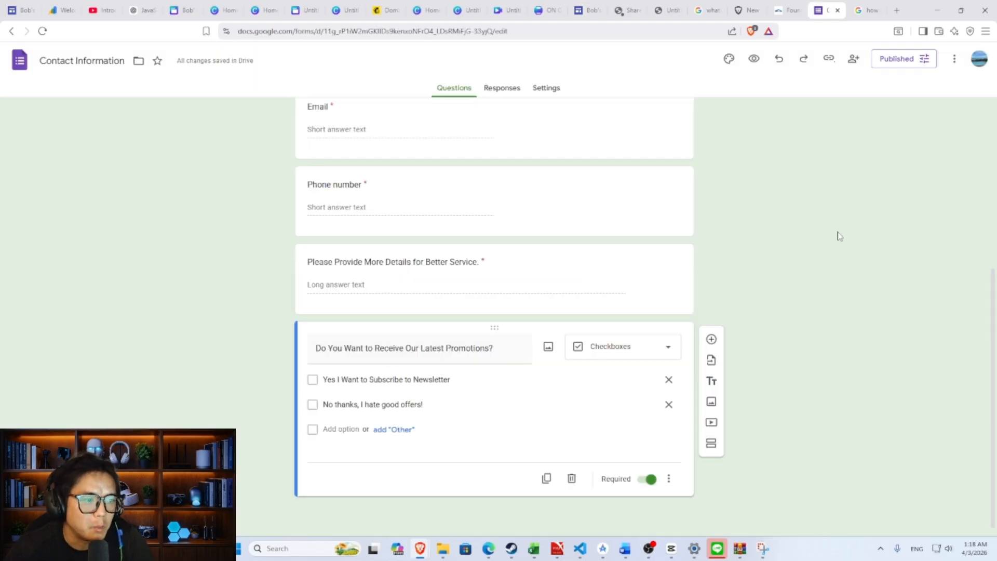
scroll(840, 239, "up", 5)
scroll(841, 247, "down", 1)
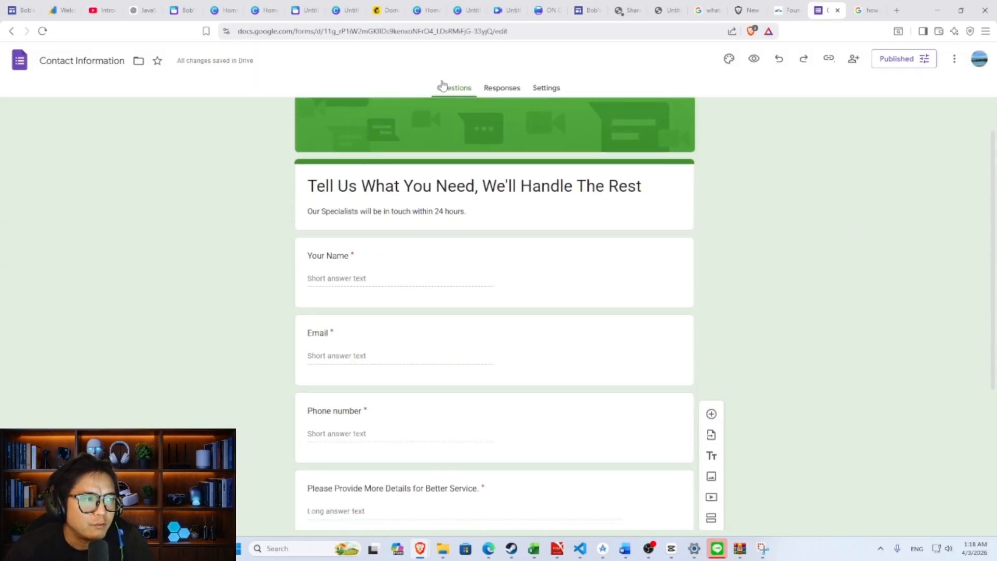
left_click(255, 33)
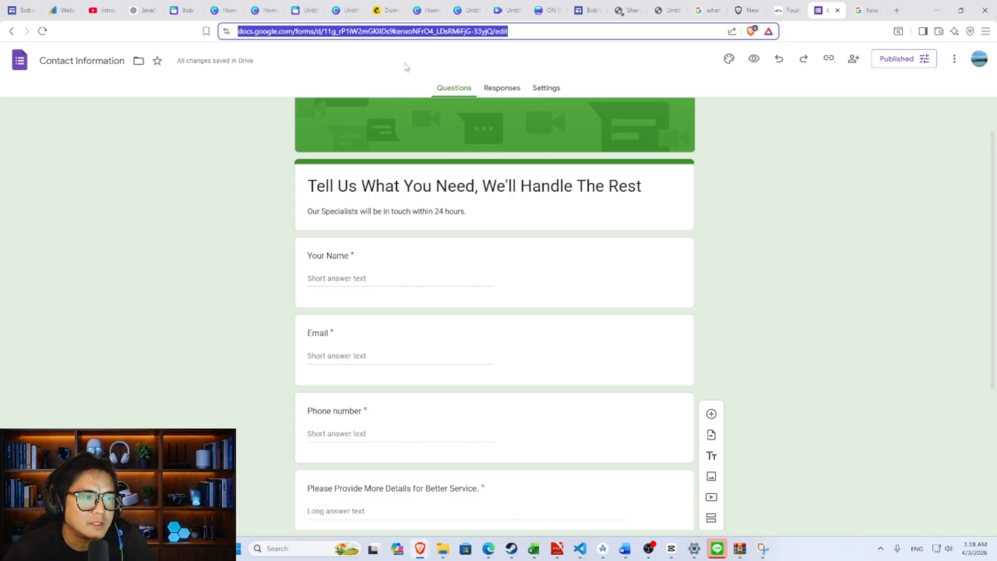
left_click(716, 183)
scroll(342, 228, "down", 4)
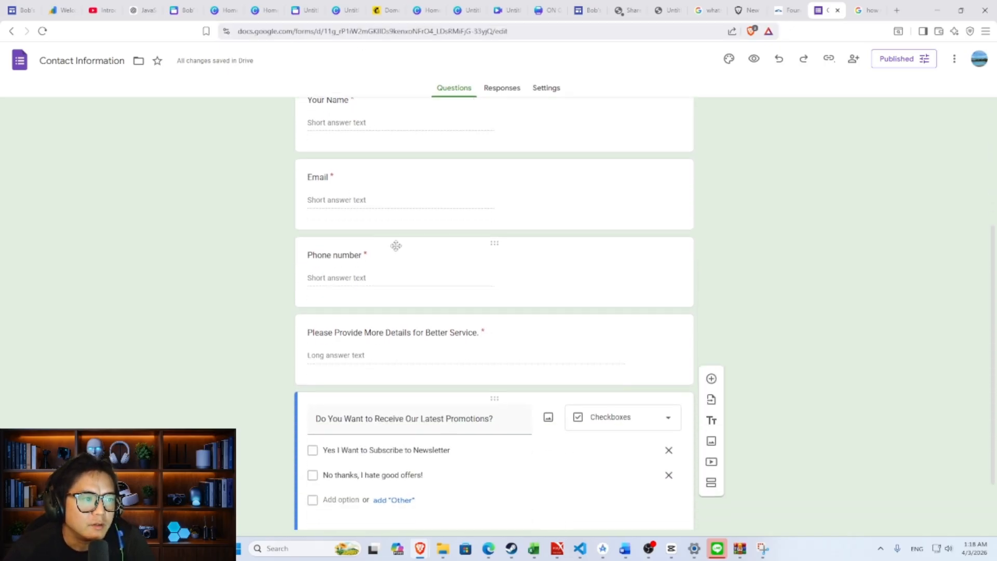
scroll(507, 289, "down", 1)
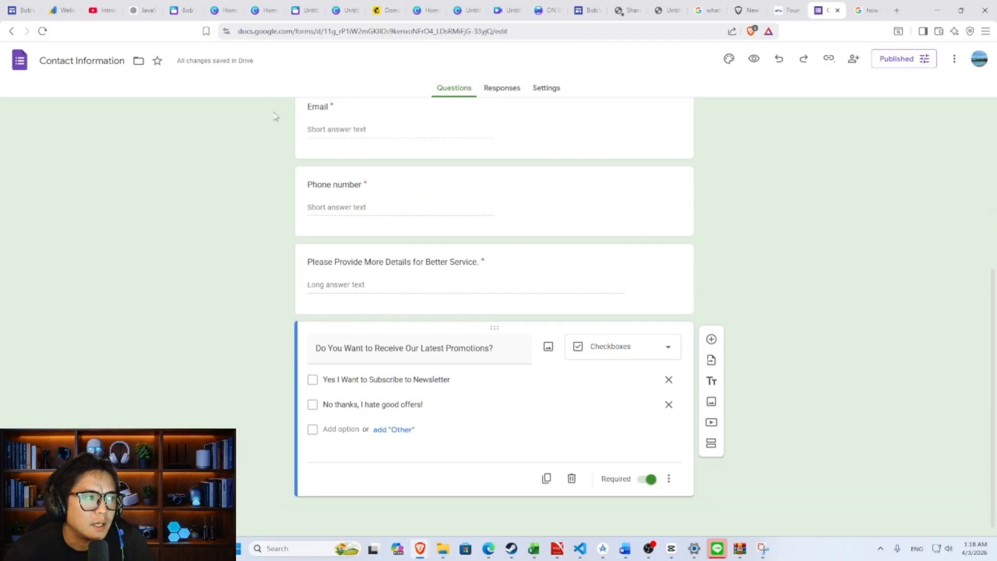
left_click(21, 10)
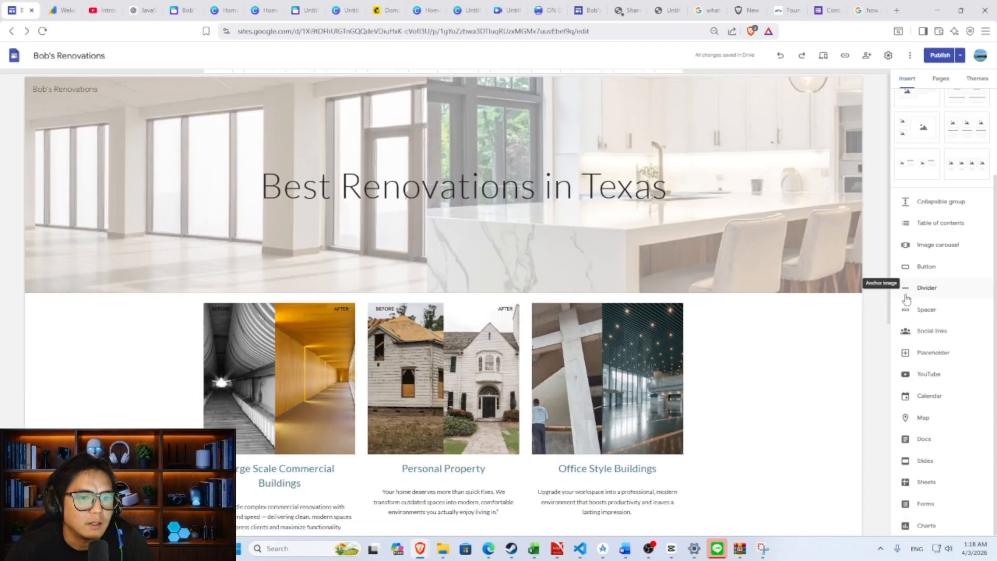
- Embed the Contact Information form from the Insert panel's Forms list below the introduction
scroll(363, 130, "down", 7)
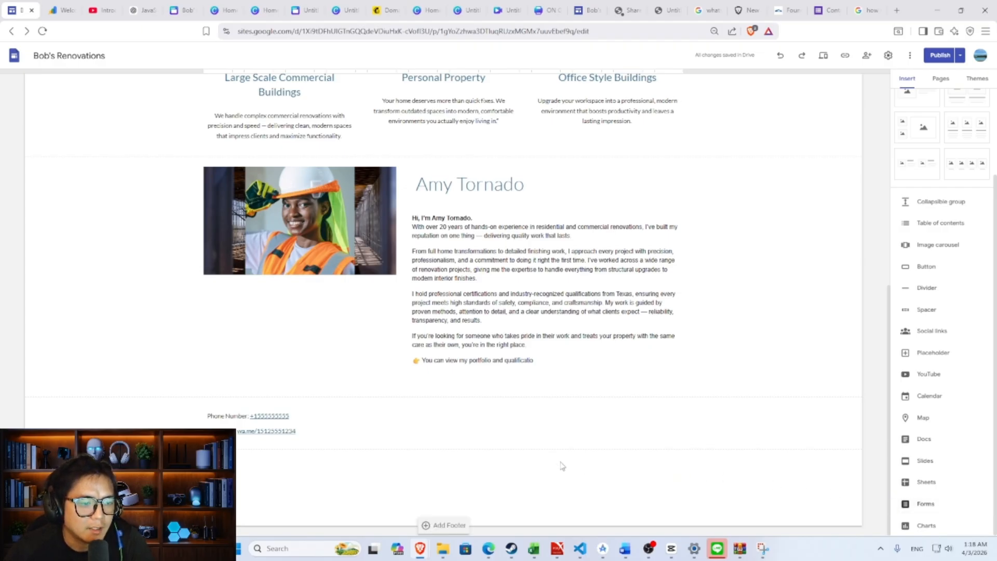
left_click(909, 501)
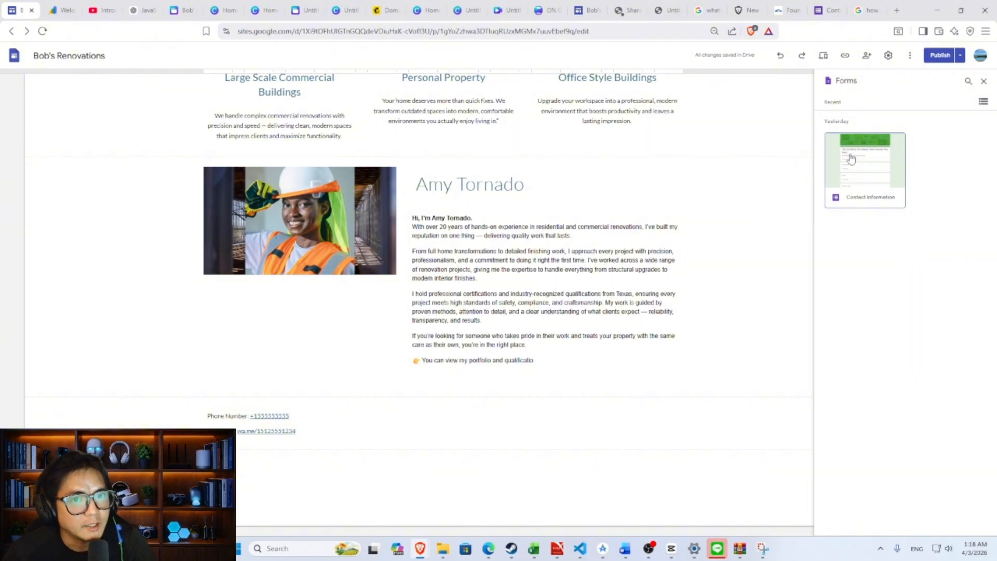
left_click(879, 170)
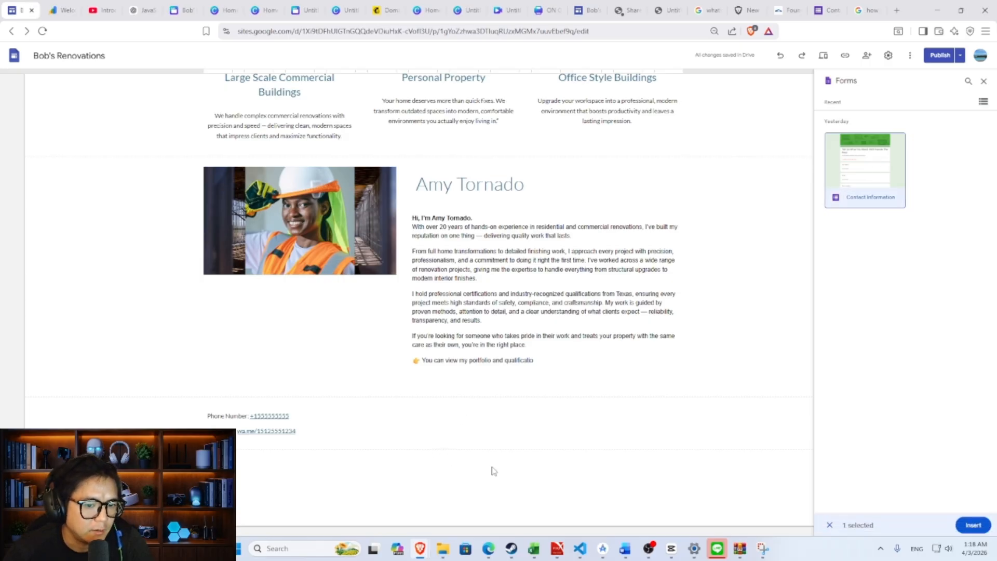
left_click(973, 526)
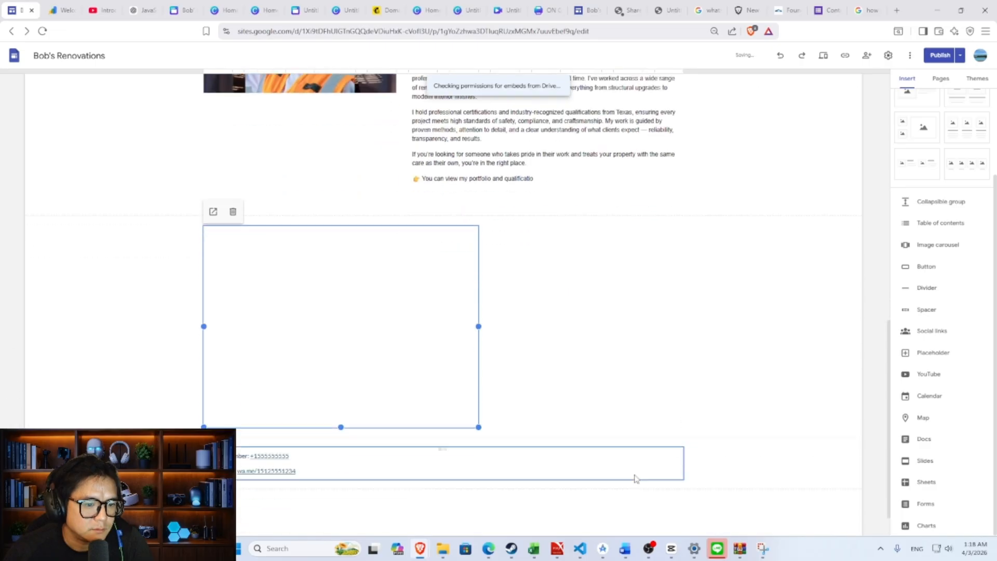
- Reposition and shorten the form embed so it sits just below the phone and WhatsApp lines
left_click_drag(344, 276, 394, 439)
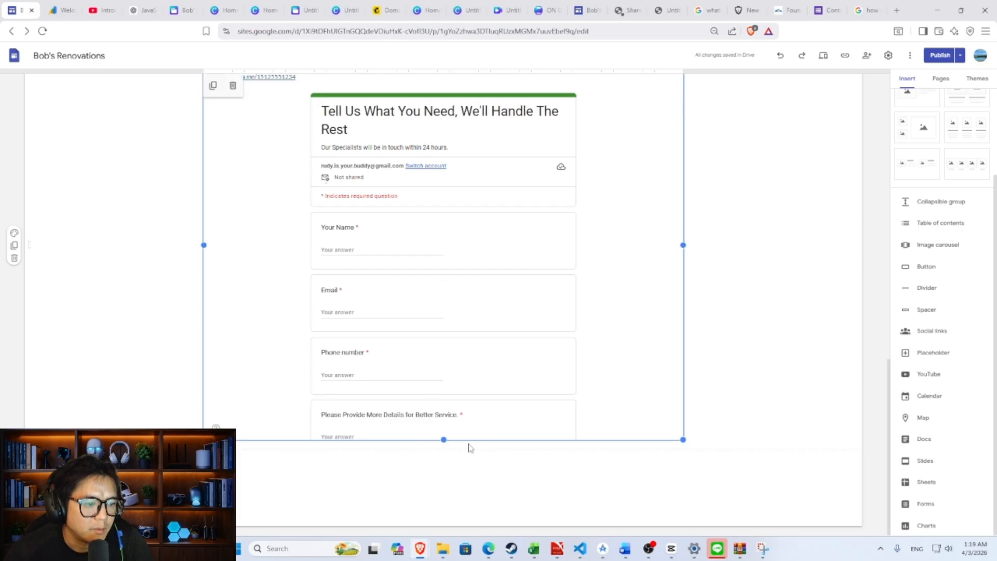
left_click_drag(443, 440, 446, 471)
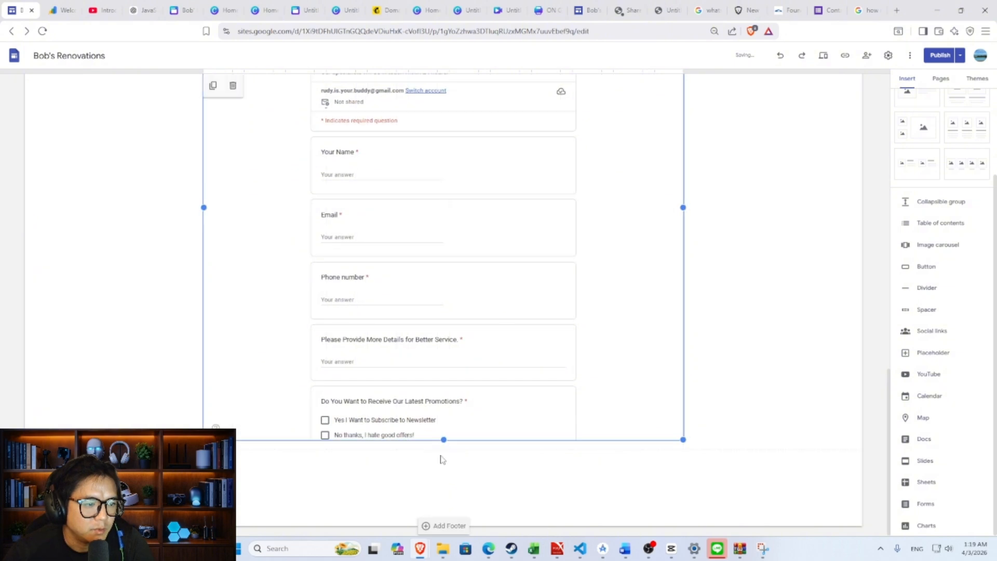
left_click_drag(443, 440, 460, 282)
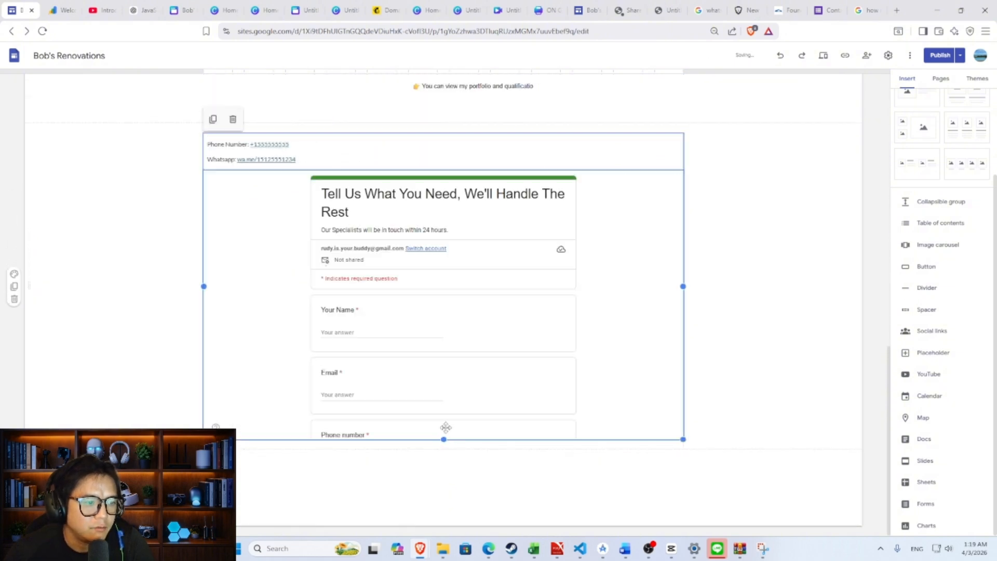
left_click_drag(443, 439, 472, 314)
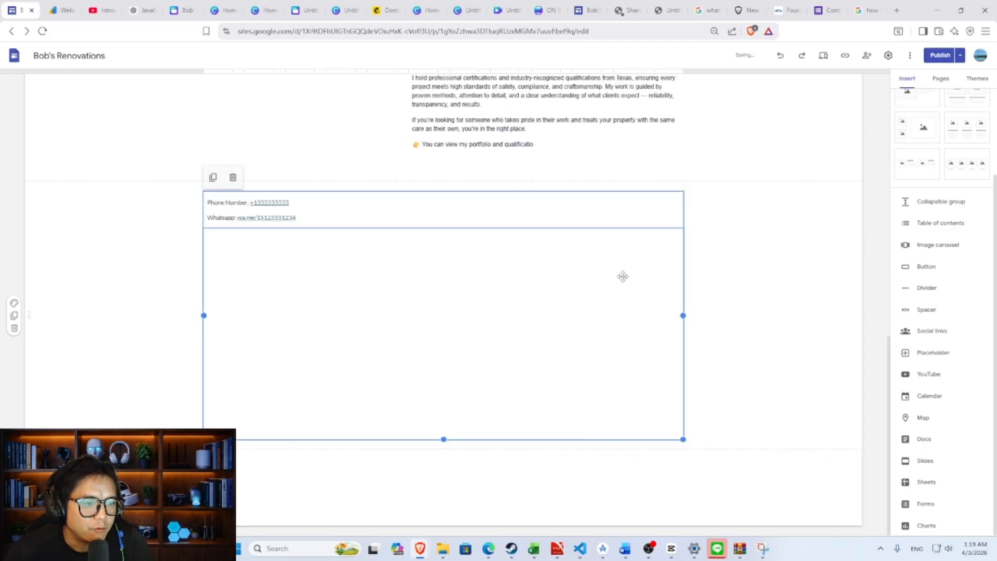
- Publish the site and reload the live Bob's Renovations page
left_click(938, 56)
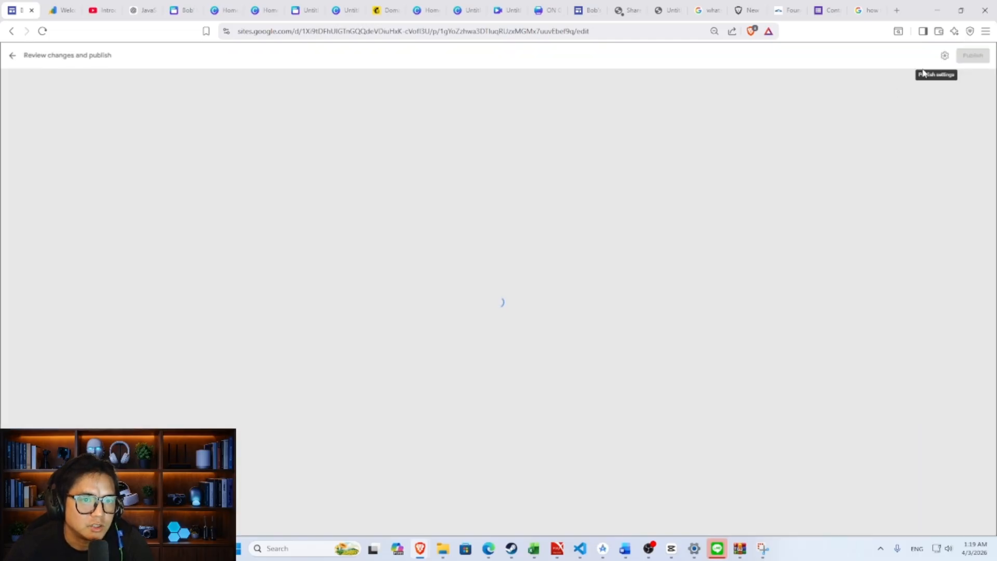
left_click(973, 55)
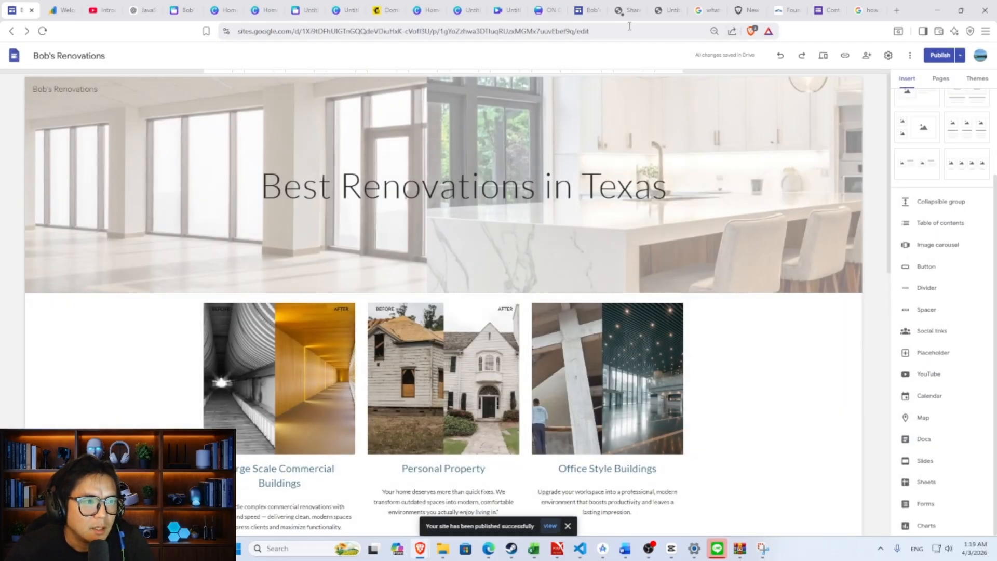
left_click(591, 9)
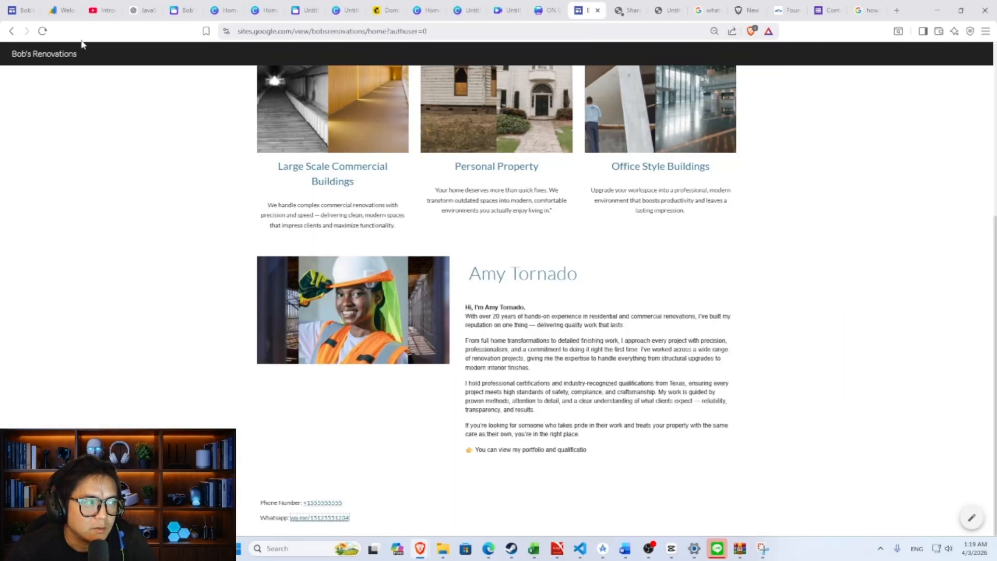
left_click(42, 31)
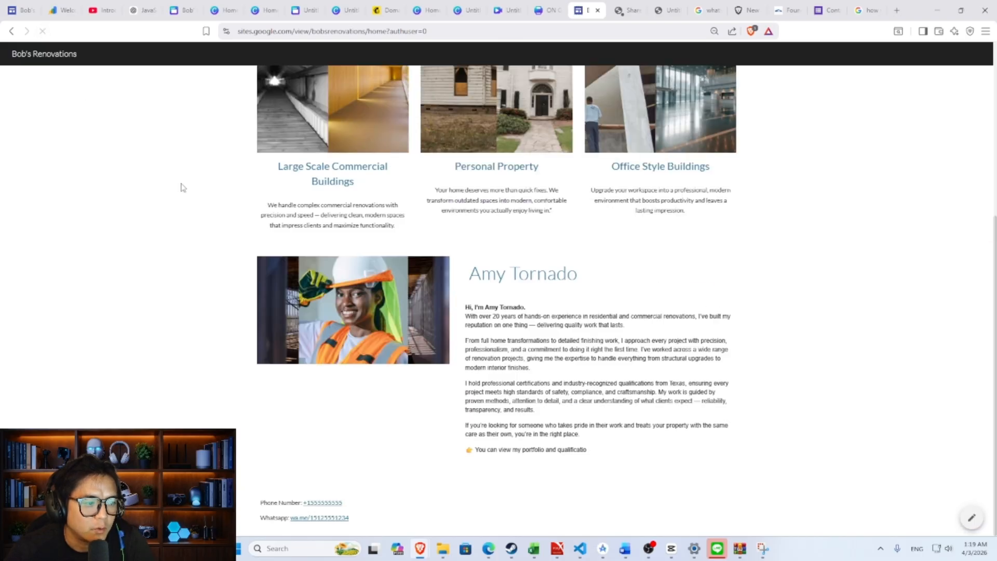
- Scroll the live page through the embedded contact form down to its Submit button
scroll(679, 387, "down", 4)
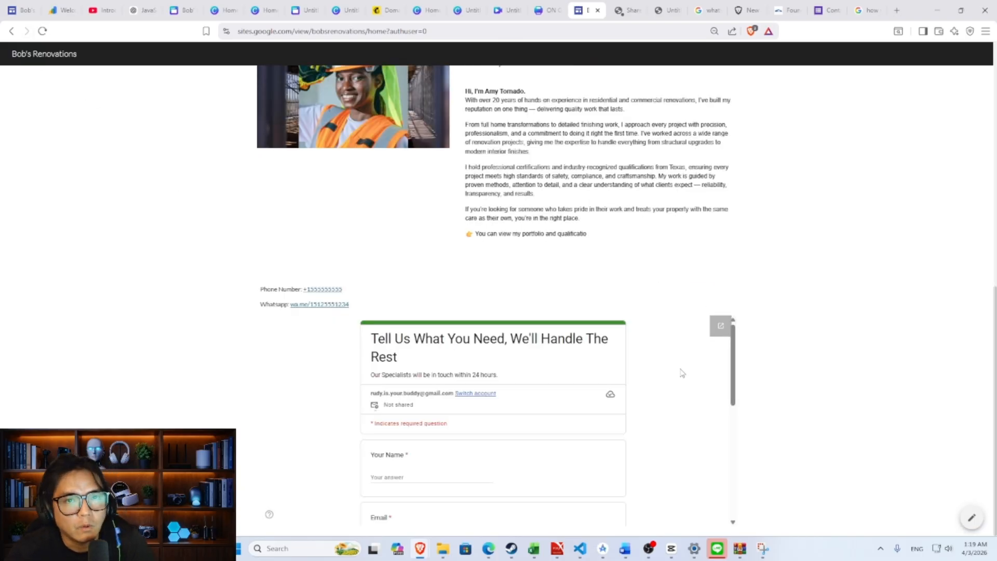
scroll(680, 371, "down", 5)
scroll(721, 365, "up", 3)
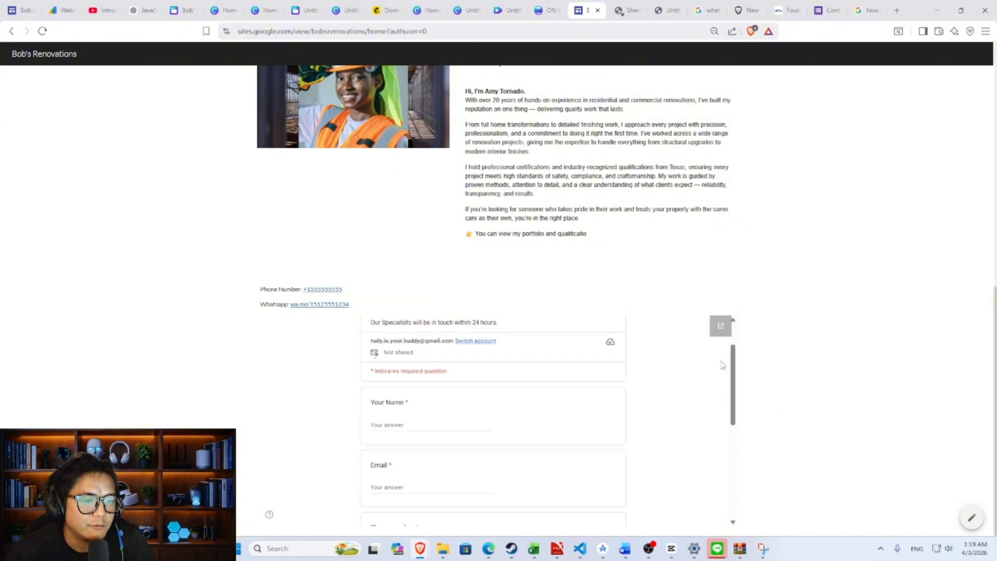
scroll(668, 381, "down", 5)
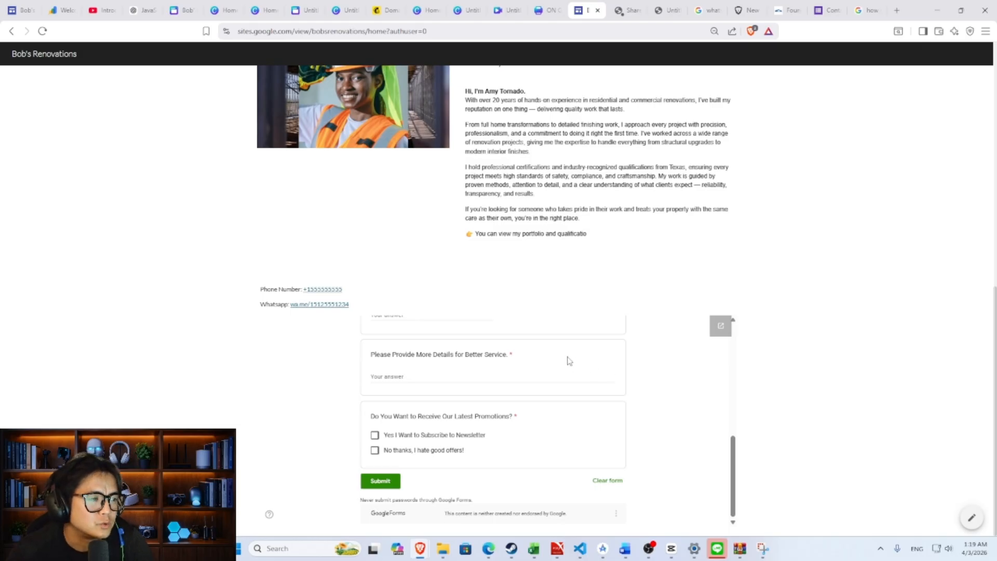
scroll(572, 363, "up", 10)
scroll(737, 357, "down", 4)
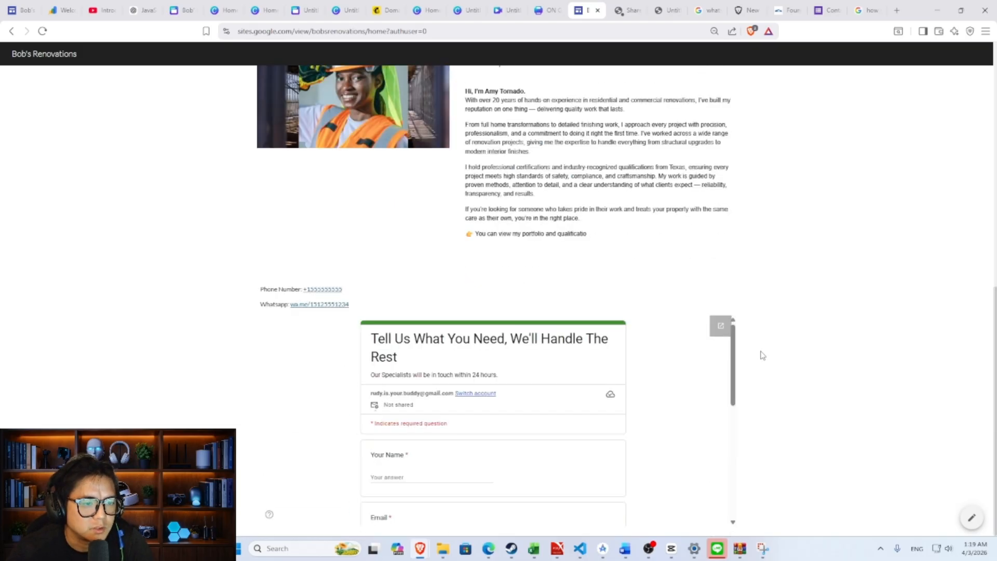
scroll(707, 374, "down", 4)
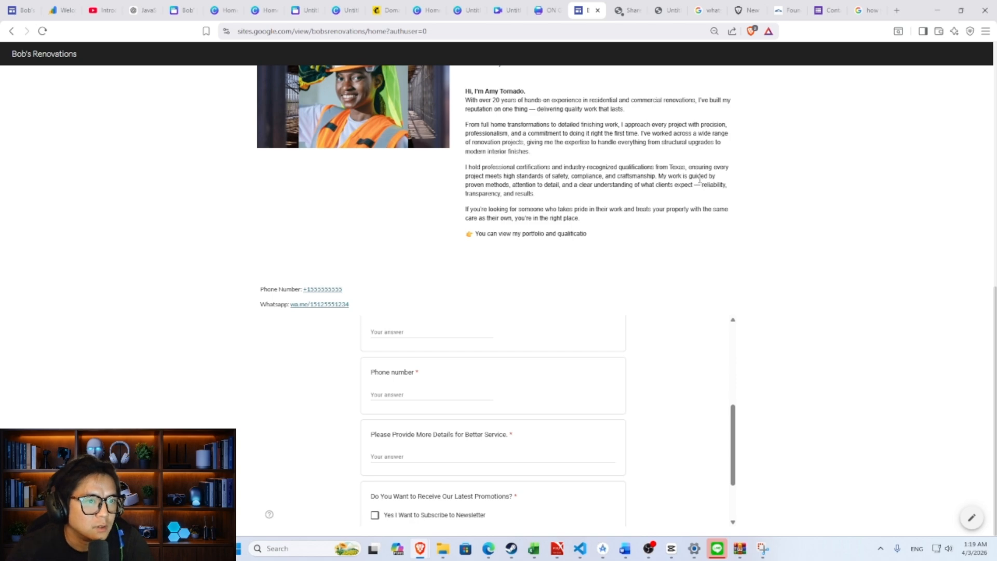
- Inspect the live home page in DevTools at a 400 px mobile width and scroll through the contact form
right_click(898, 248)
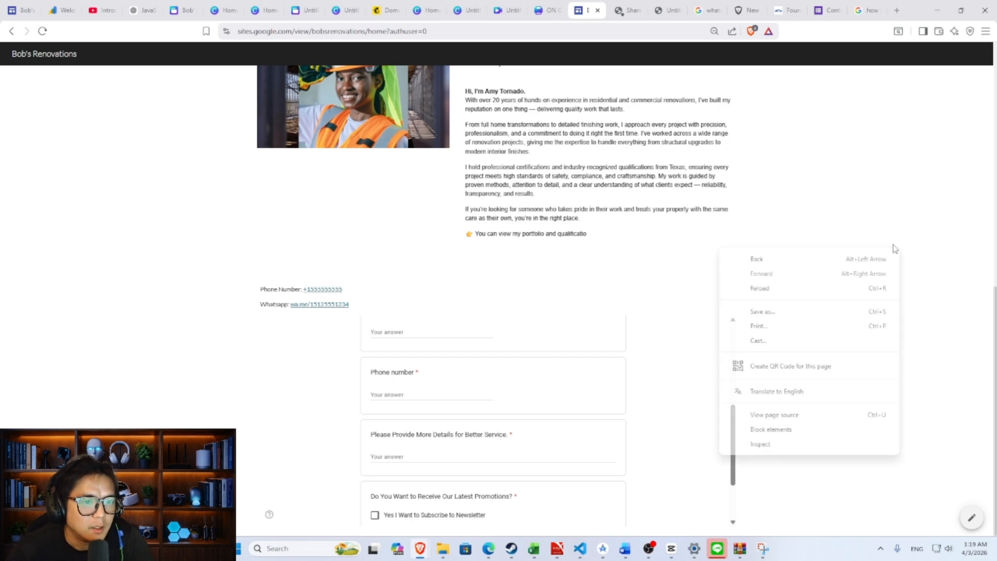
left_click(798, 444)
left_click(732, 49)
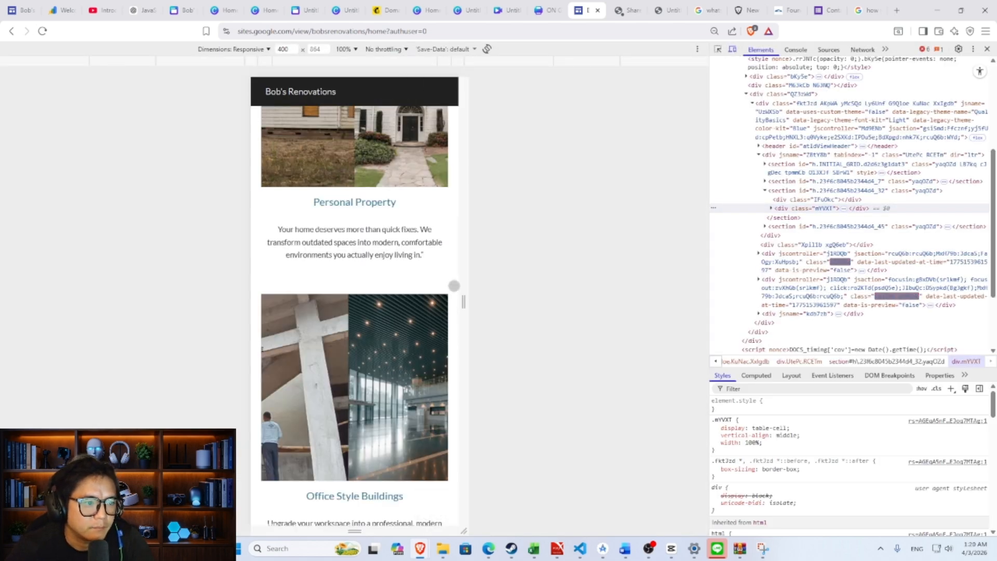
scroll(430, 316, "down", 15)
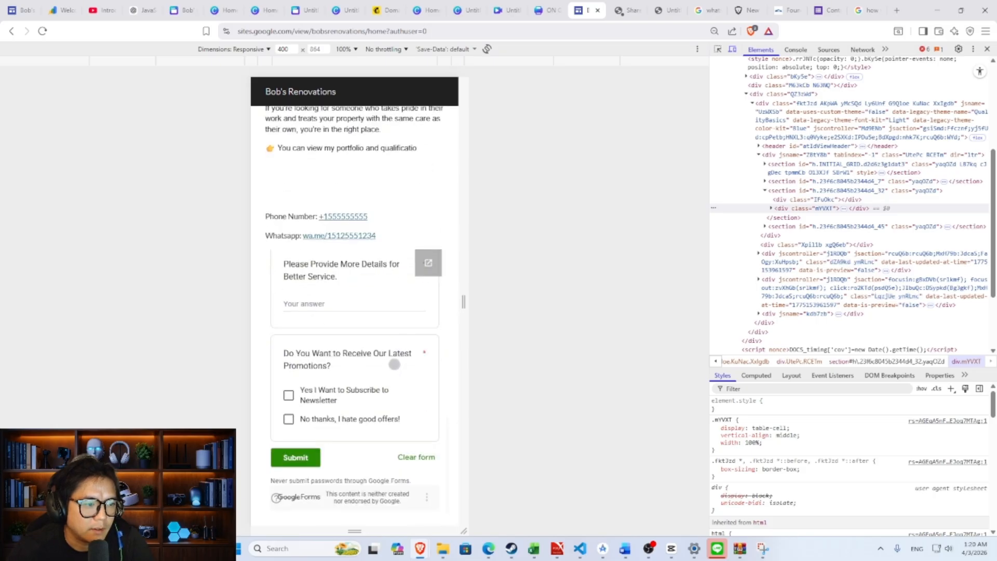
scroll(394, 360, "up", 5)
scroll(396, 357, "down", 3)
scroll(396, 356, "up", 4)
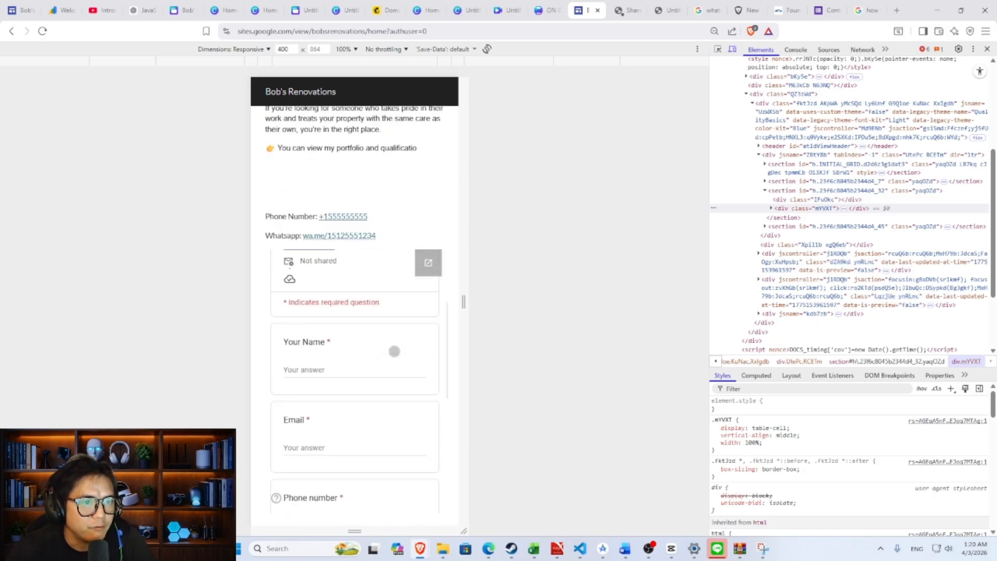
scroll(394, 351, "up", 3)
- Back in the editor, select the contact form block and drag its bottom edge down
left_click(12, 5)
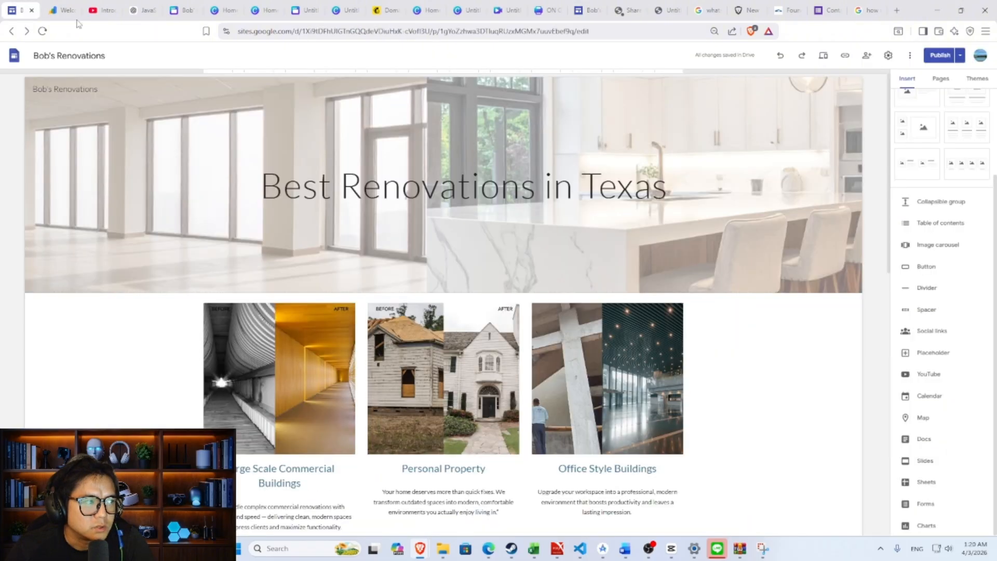
scroll(439, 465, "down", 15)
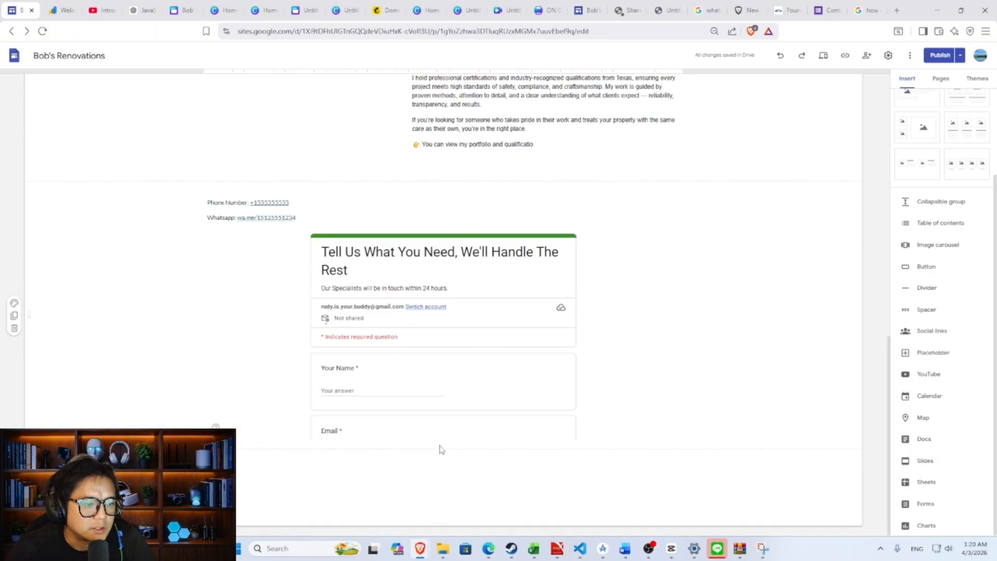
left_click(442, 438)
left_click_drag(442, 439, 447, 496)
scroll(446, 415, "down", 1)
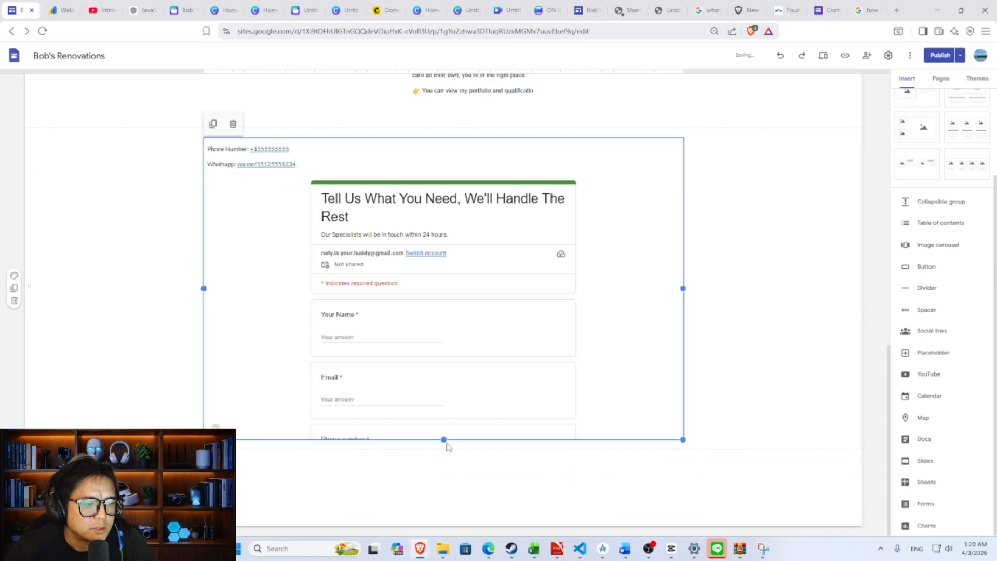
left_click_drag(445, 441, 446, 484)
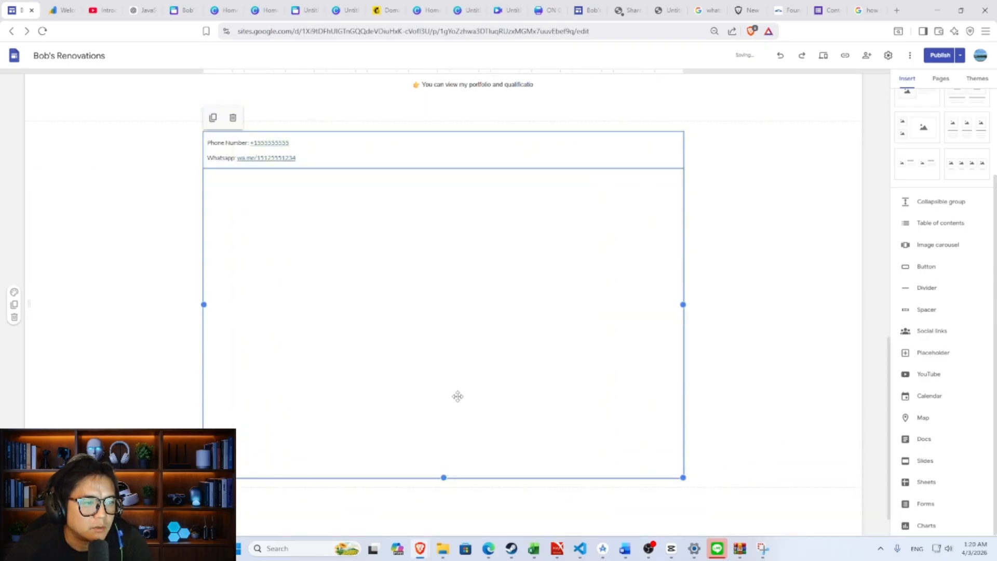
scroll(447, 422, "down", 1)
- Keep stretching the form block until every question and the Submit button fit
left_click_drag(447, 434, 447, 507)
scroll(451, 405, "down", 1)
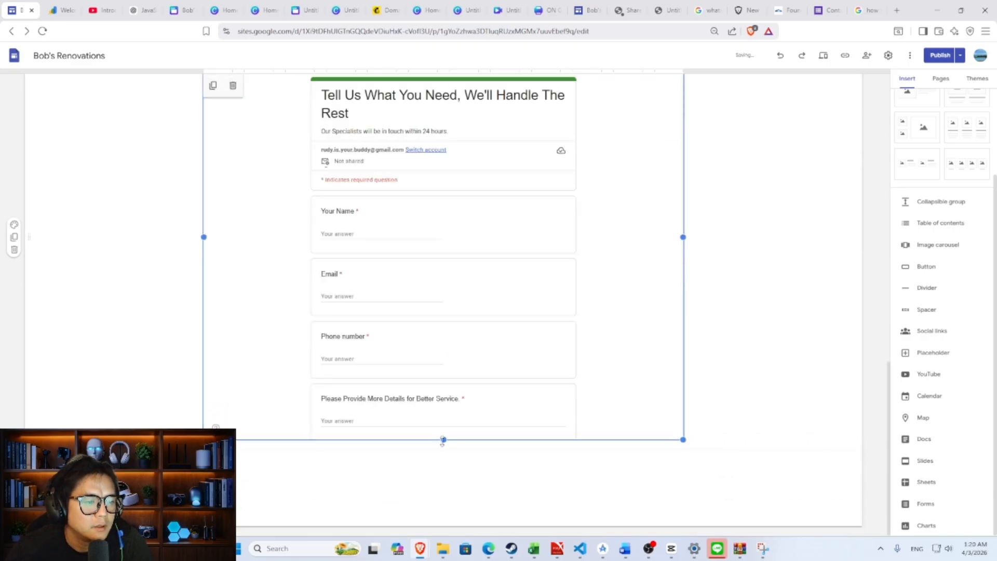
left_click_drag(443, 440, 450, 500)
scroll(450, 500, "down", 1)
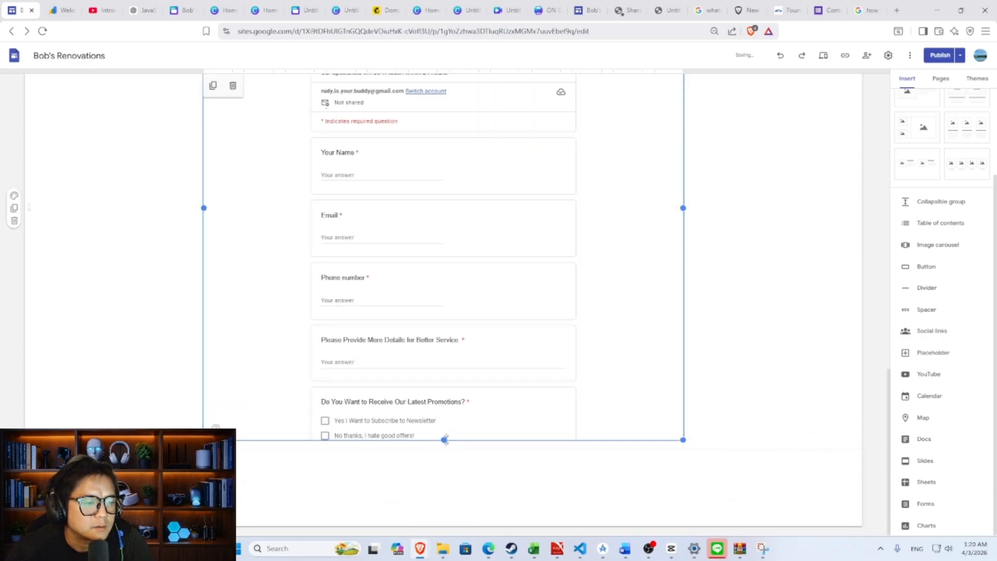
left_click_drag(444, 440, 452, 489)
left_click_drag(444, 440, 450, 490)
left_click_drag(444, 439, 447, 481)
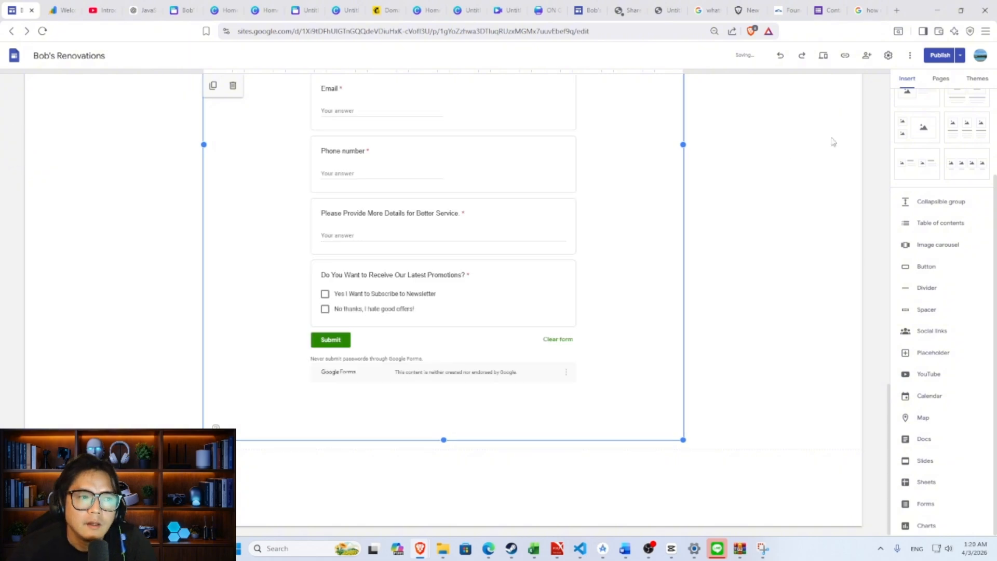
scroll(686, 286, "up", 6)
scroll(711, 258, "down", 5)
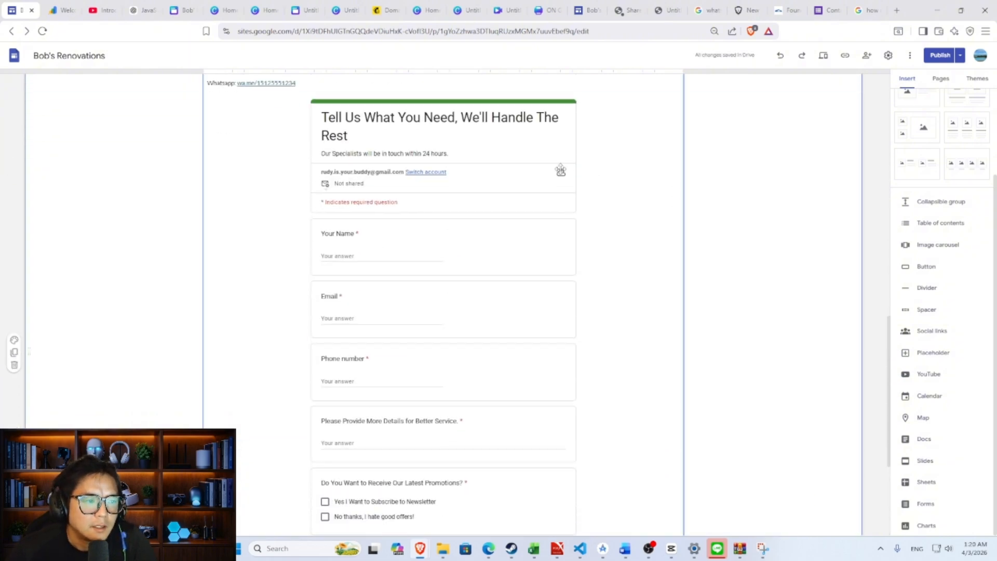
scroll(542, 174, "up", 5)
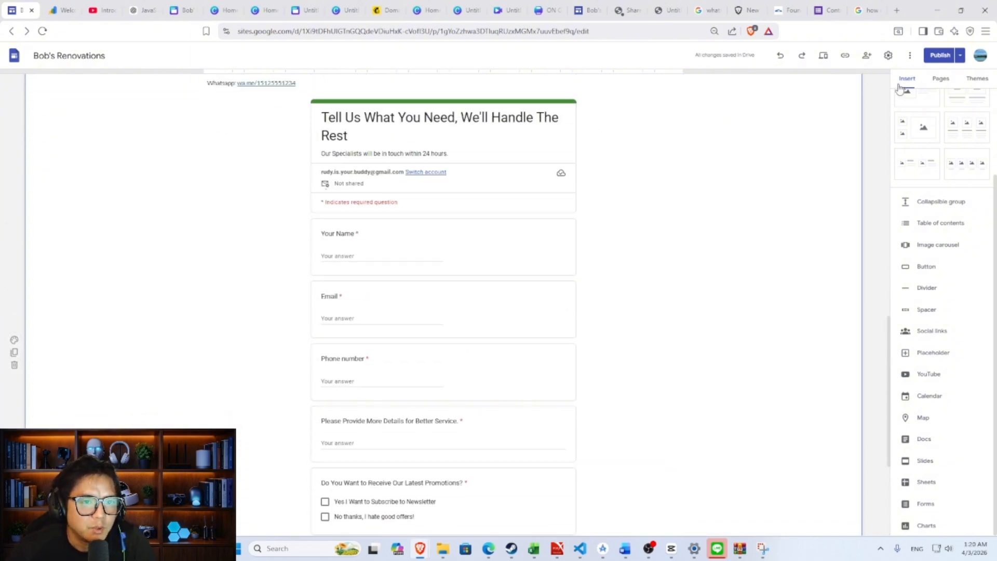
- Publish the site with the taller contact form and switch to the live site
left_click(942, 55)
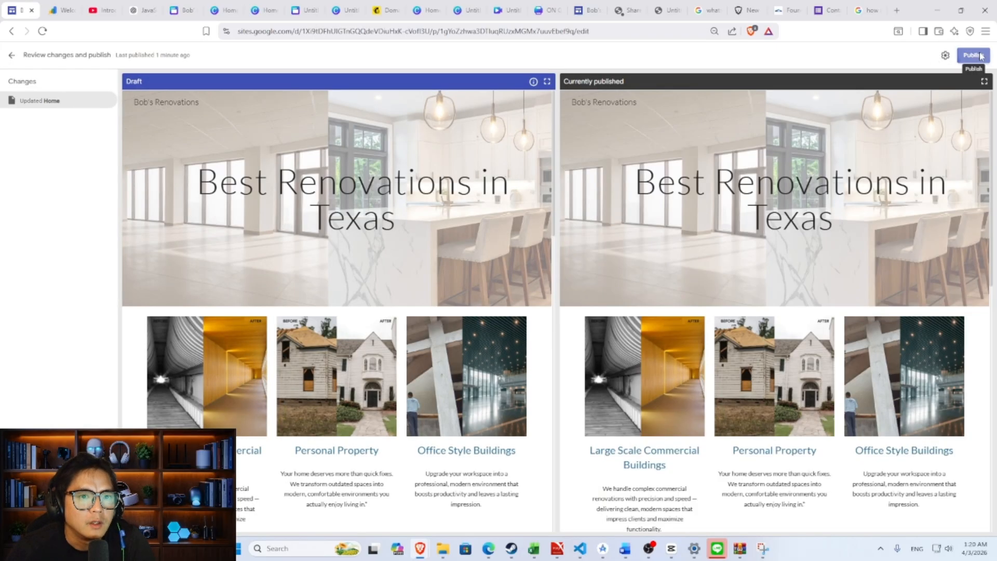
left_click(980, 56)
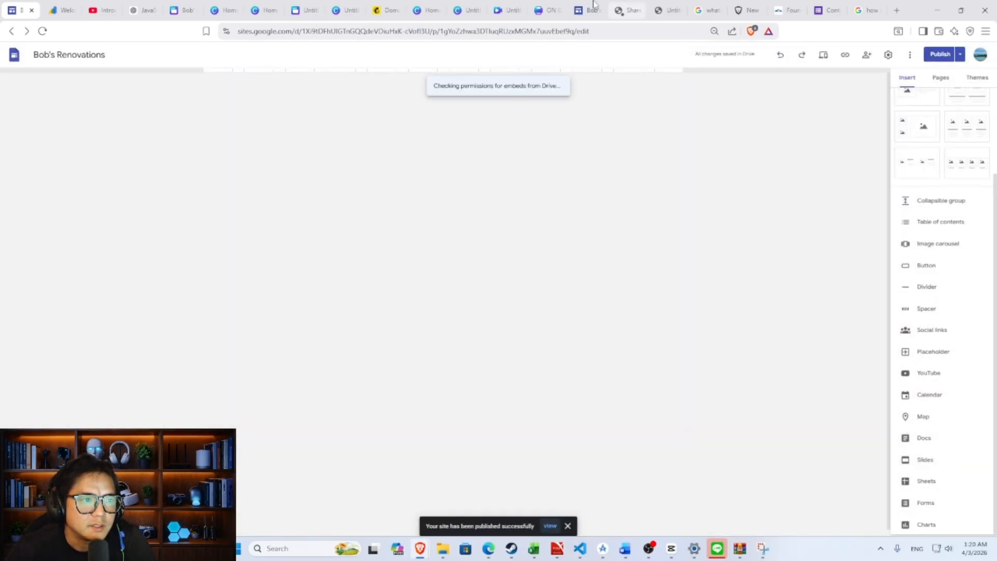
left_click(586, 7)
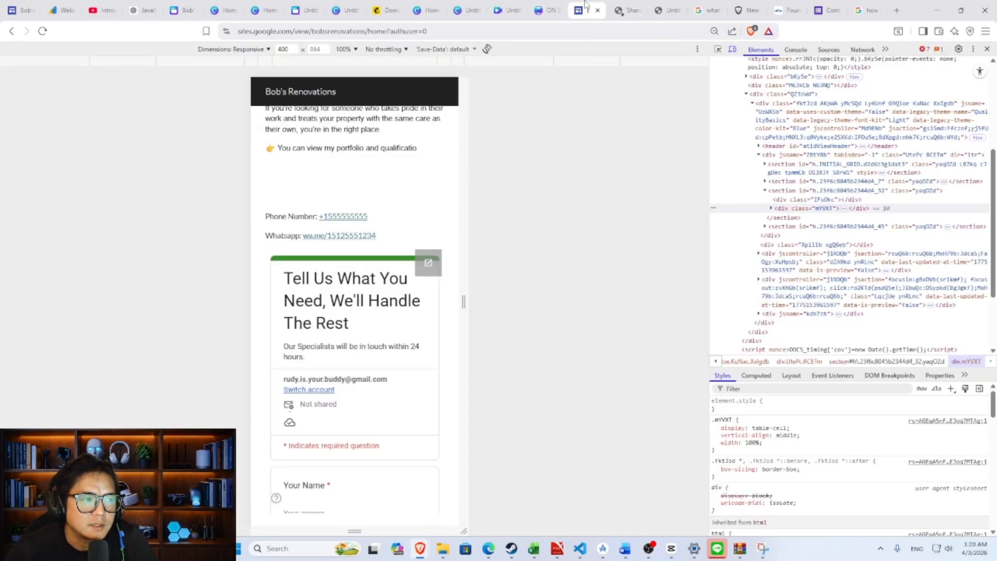
- Return the live page to full desktop width, reload it, and close DevTools
left_click(732, 48)
left_click(46, 32)
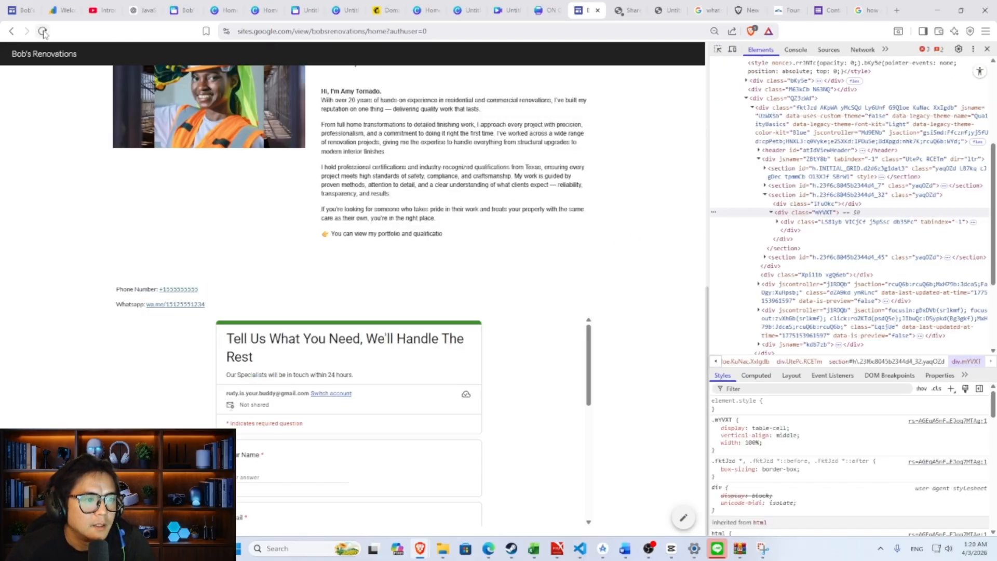
left_click(44, 32)
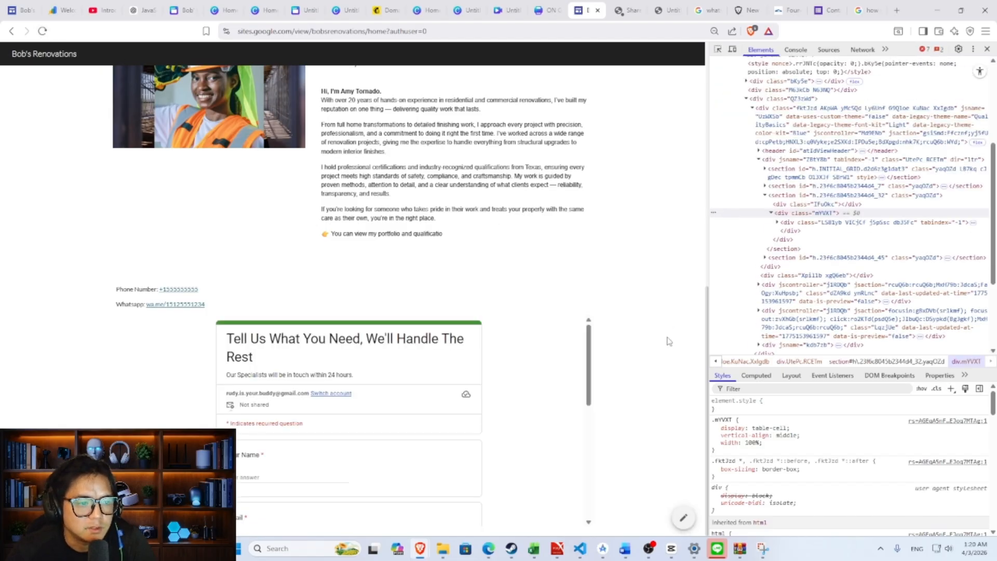
left_click(42, 31)
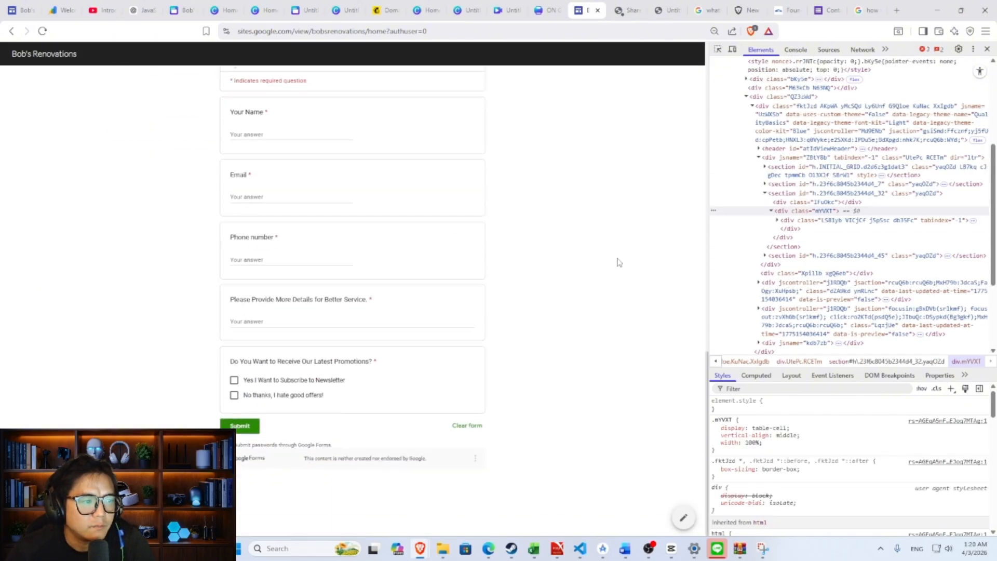
left_click(987, 51)
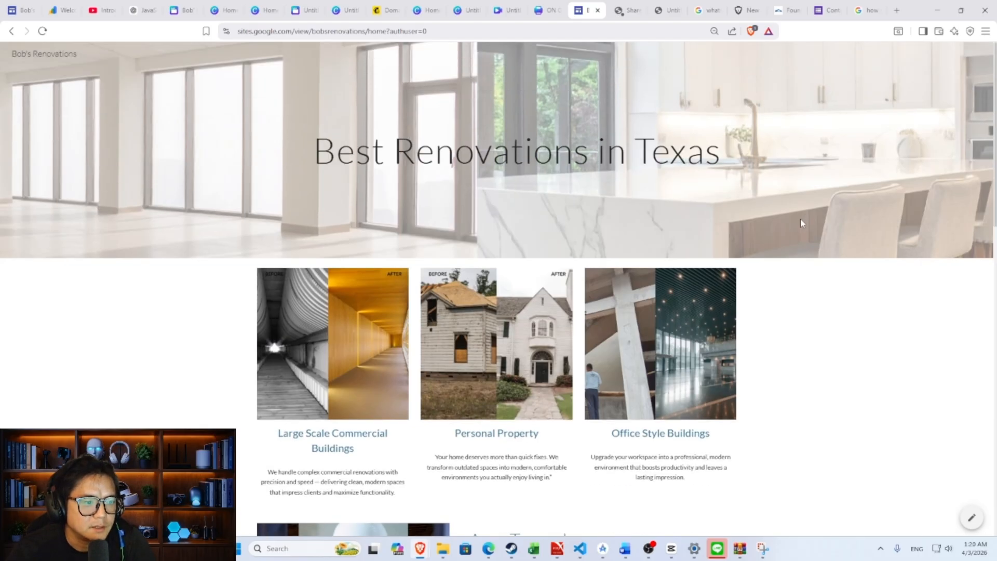
- Scroll down the home page to the full contact form and its Submit button
scroll(802, 221, "down", 5)
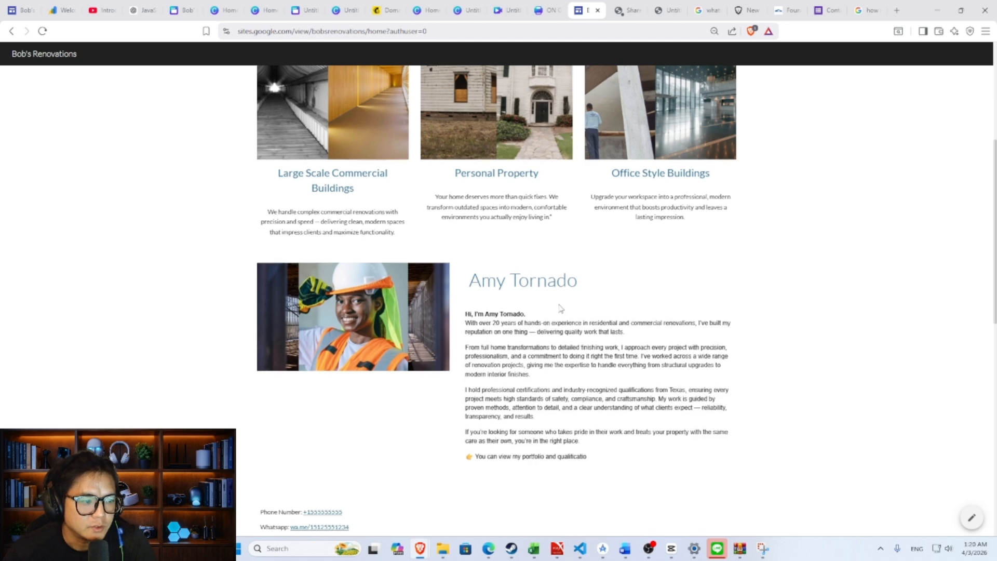
scroll(524, 312, "down", 4)
scroll(372, 292, "down", 6)
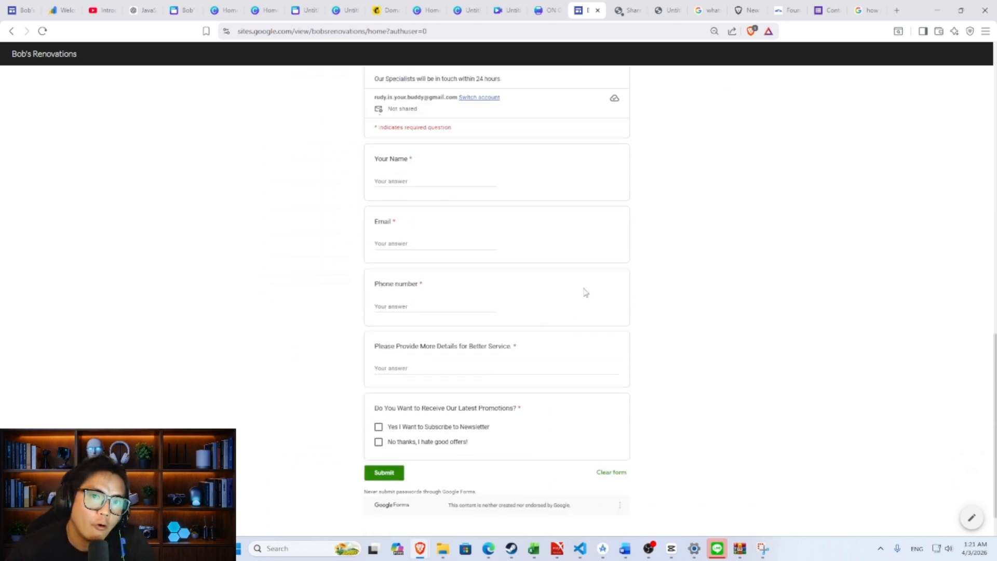
scroll(571, 271, "up", 12)
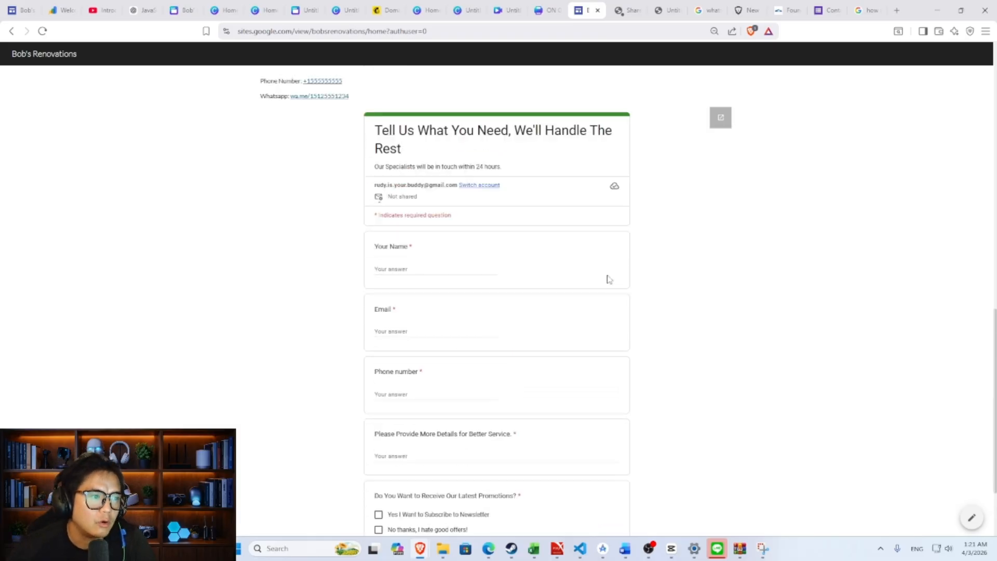
scroll(619, 279, "up", 2)
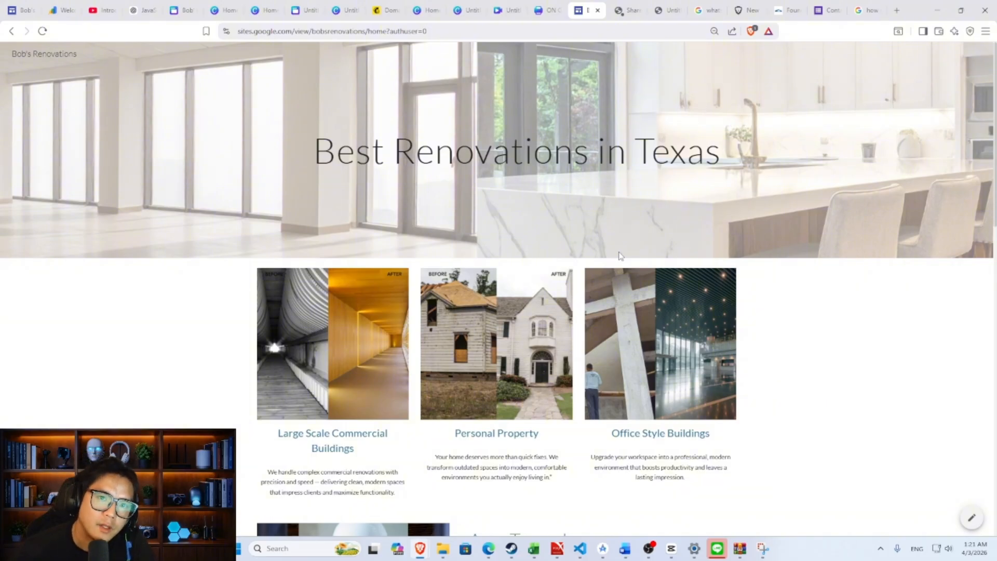
scroll(618, 256, "down", 7)
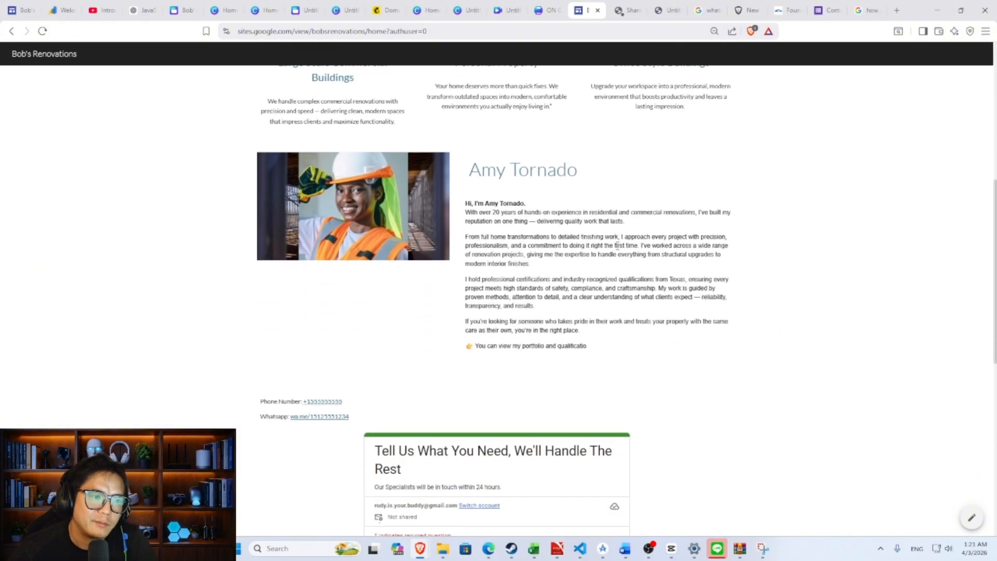
scroll(618, 247, "down", 3)
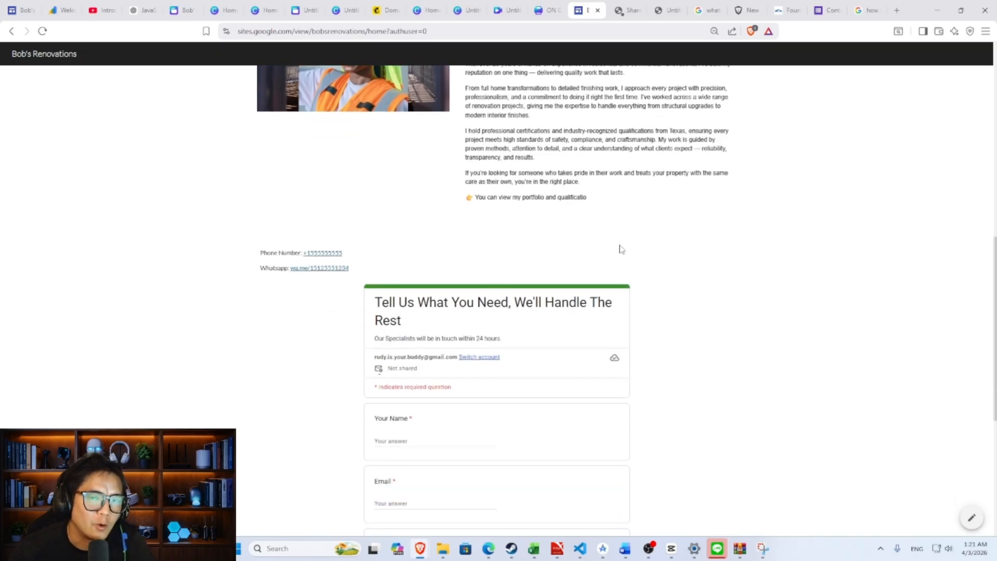
scroll(622, 230, "down", 3)
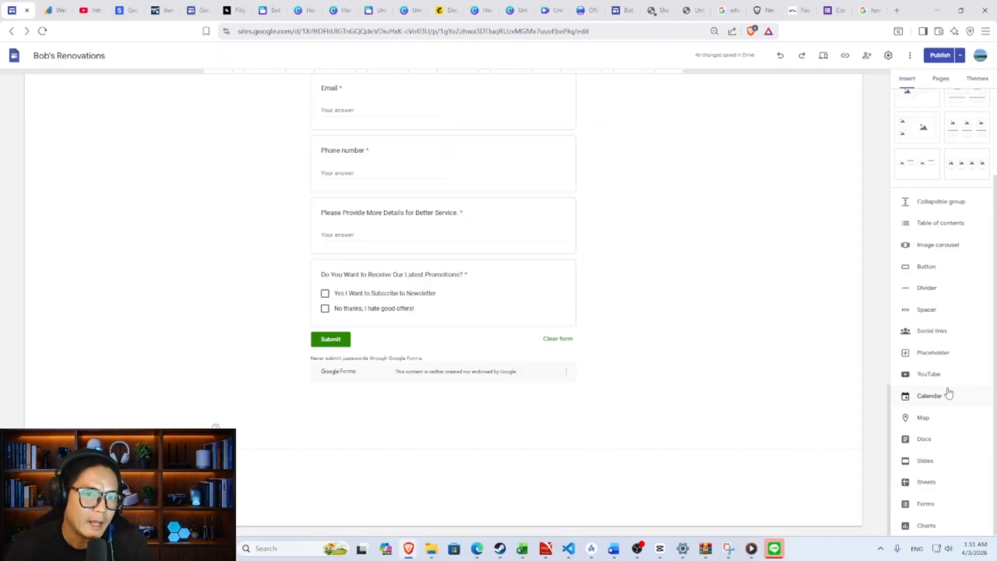
- Insert a map and search for Texas City, TX, USA as its location
left_click(926, 422)
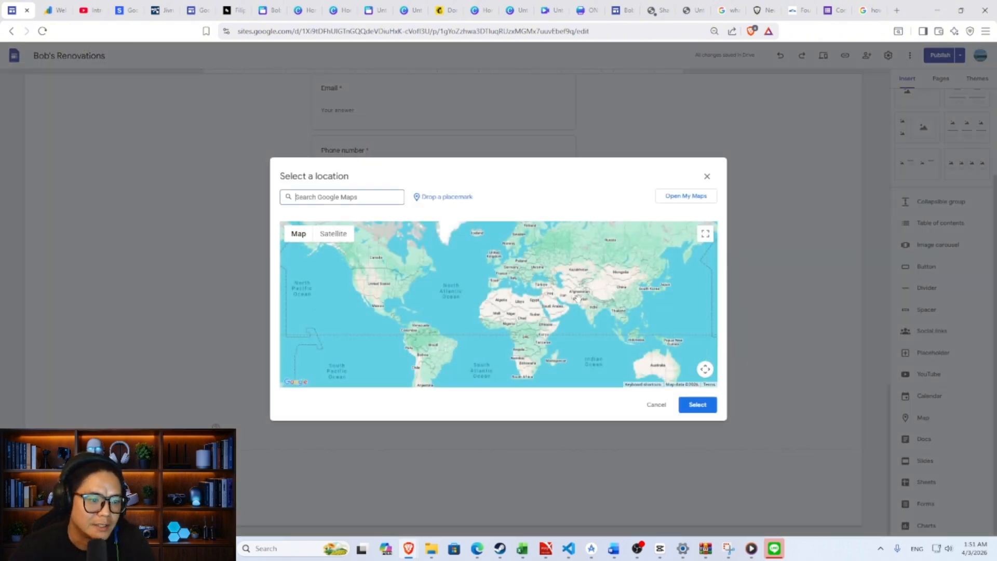
scroll(577, 299, "up", 4)
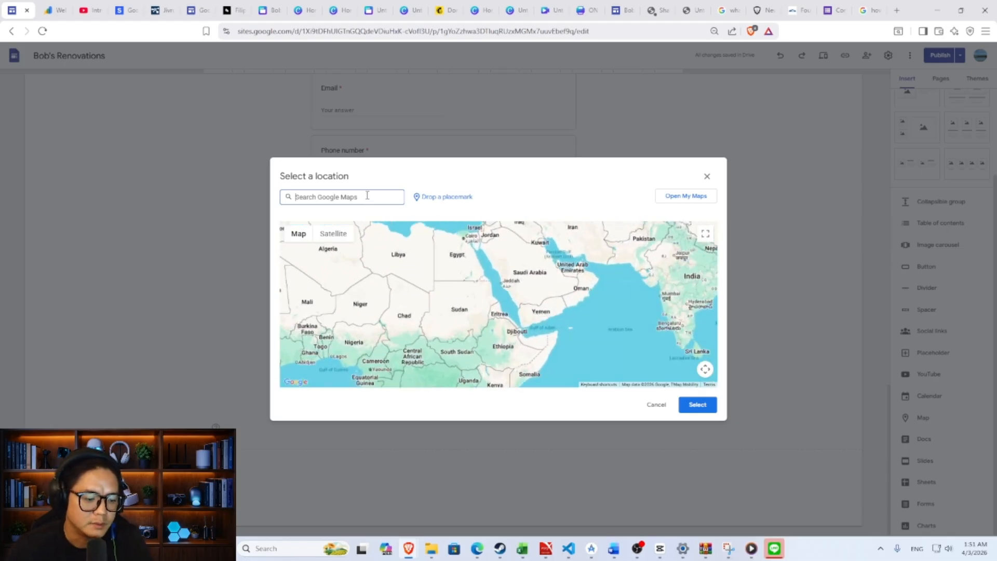
type("texas")
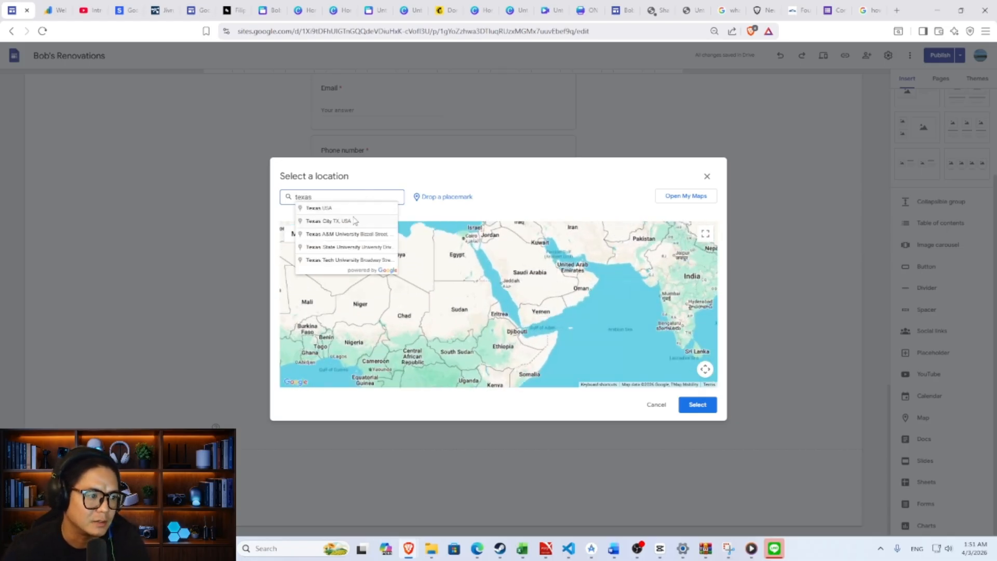
left_click(352, 221)
- Pin the map near Lagoonfest Texas, insert it, and centre it below the form
left_click_drag(459, 305, 548, 280)
scroll(548, 281, "up", 1)
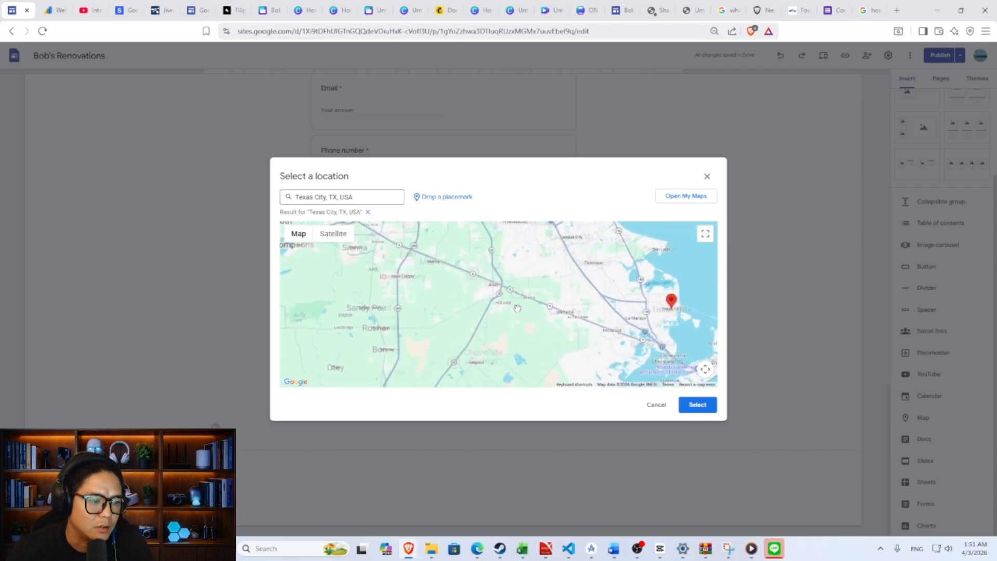
scroll(563, 277, "up", 1)
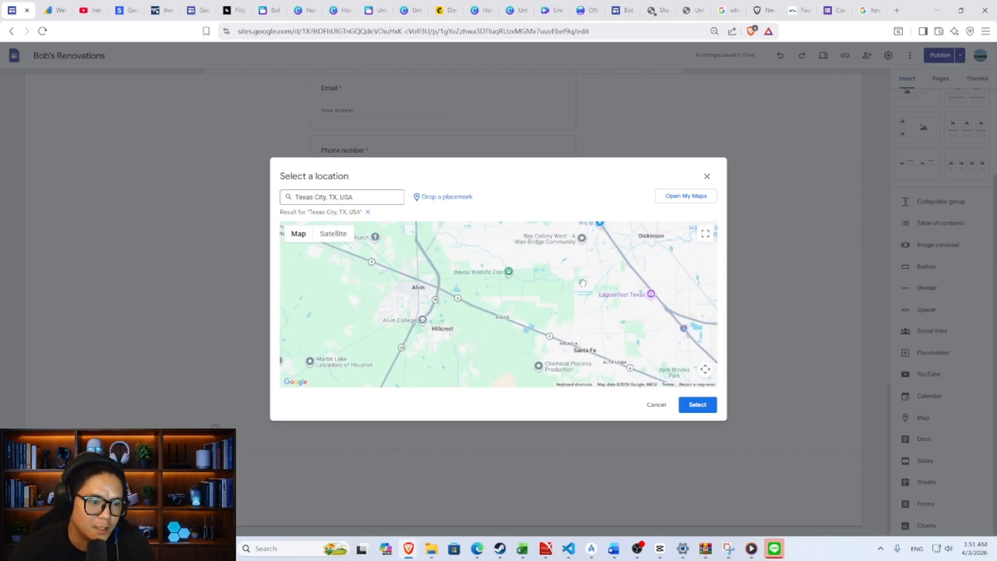
scroll(583, 283, "up", 1)
left_click_drag(586, 278, 468, 275)
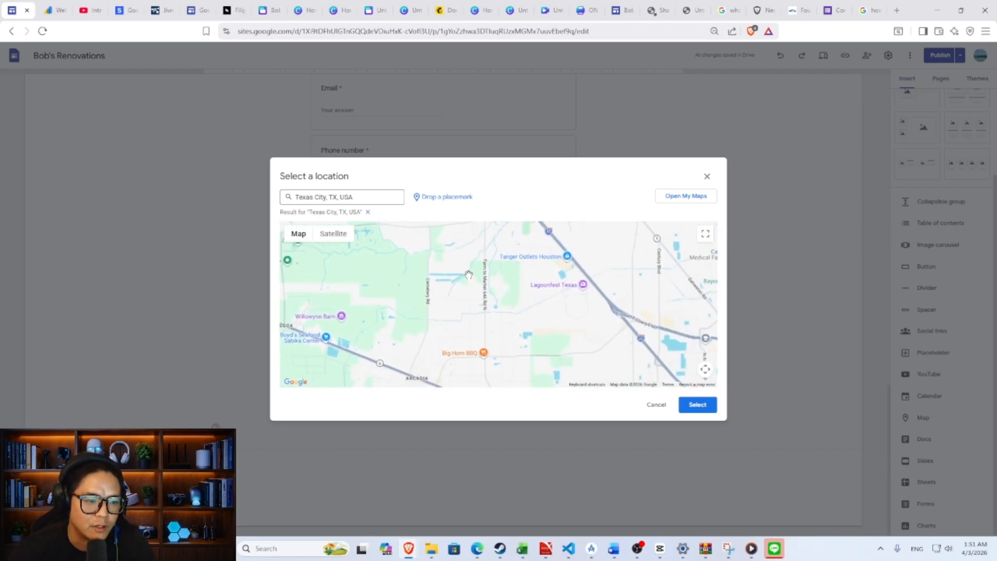
scroll(498, 281, "down", 2)
left_click_drag(614, 304, 531, 281)
scroll(536, 287, "up", 1)
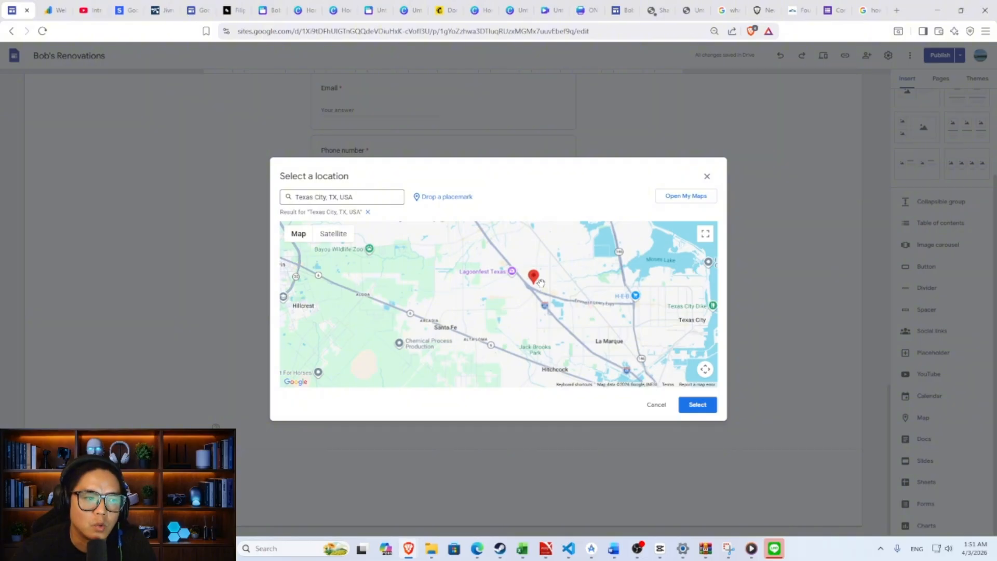
left_click(697, 405)
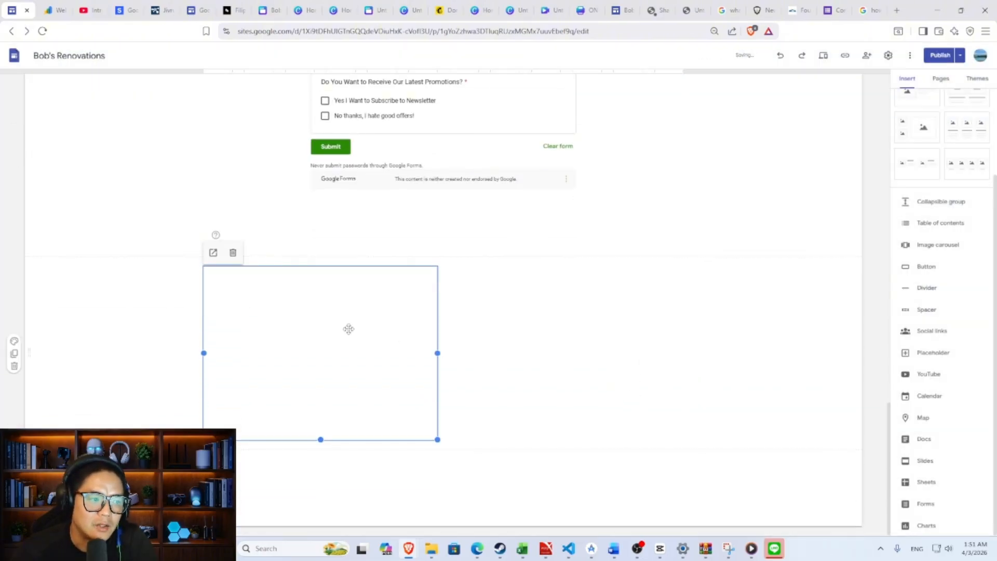
left_click_drag(347, 329, 460, 324)
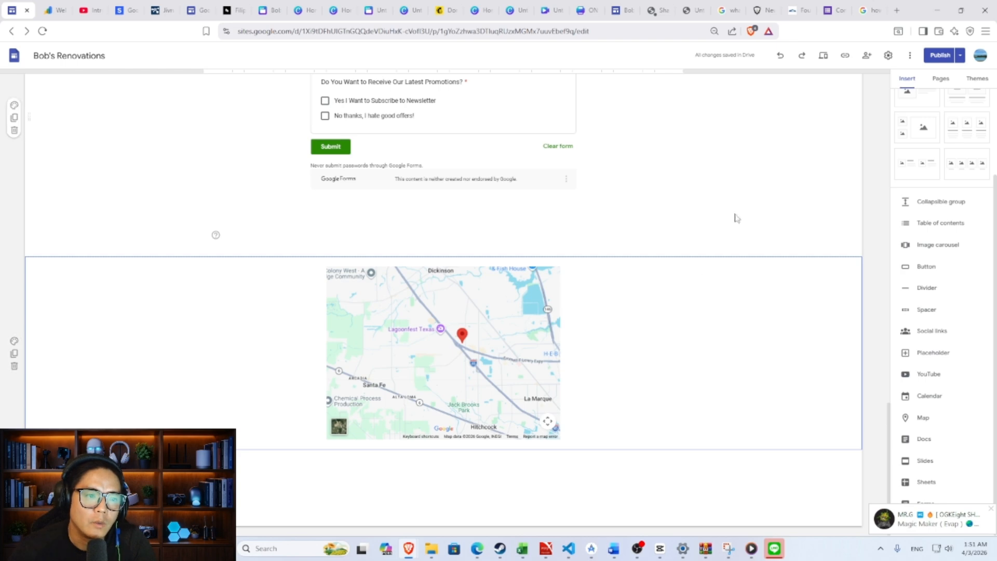
- Publish the site, then reload the live page and scroll to the Texas City map
left_click(937, 56)
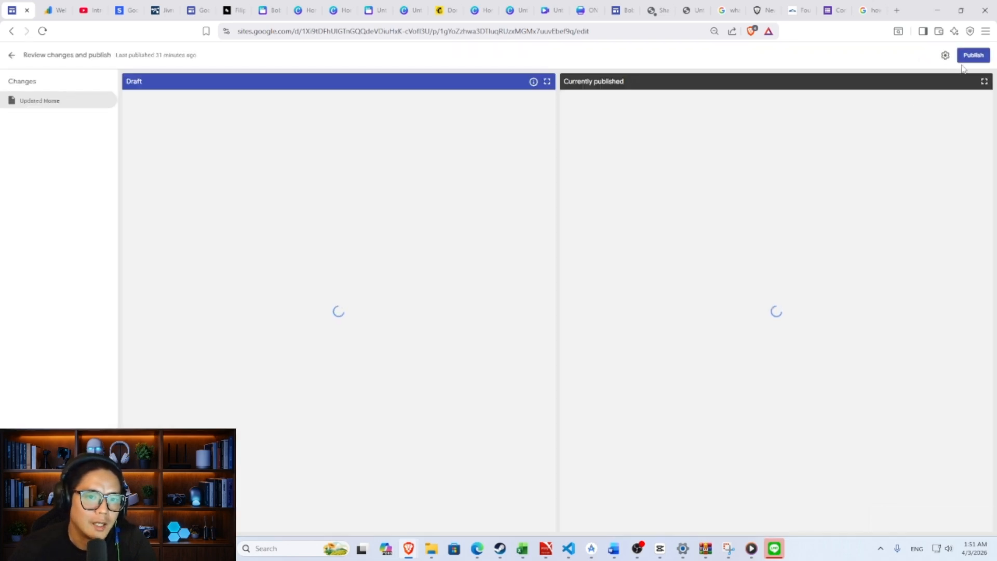
left_click(969, 56)
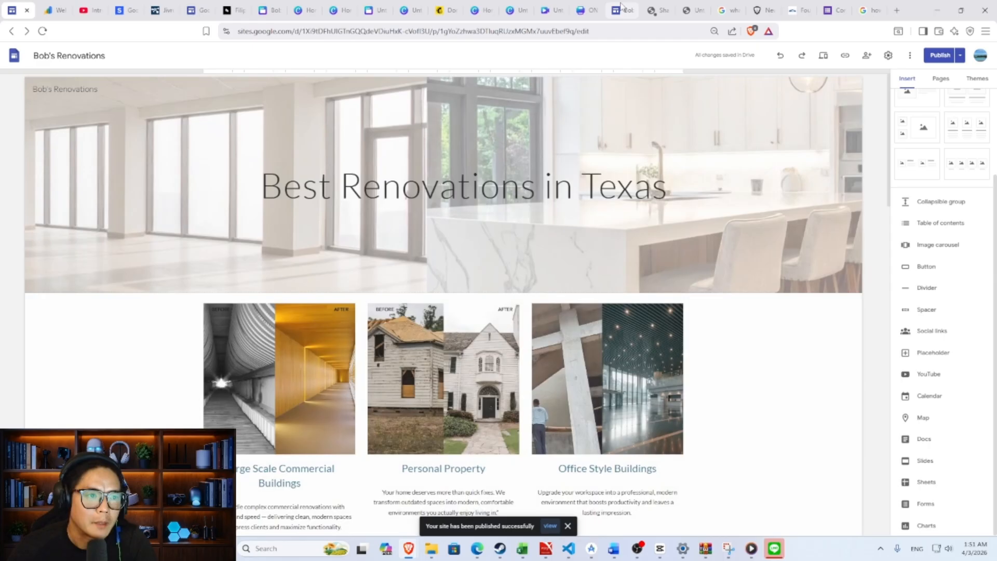
left_click(622, 9)
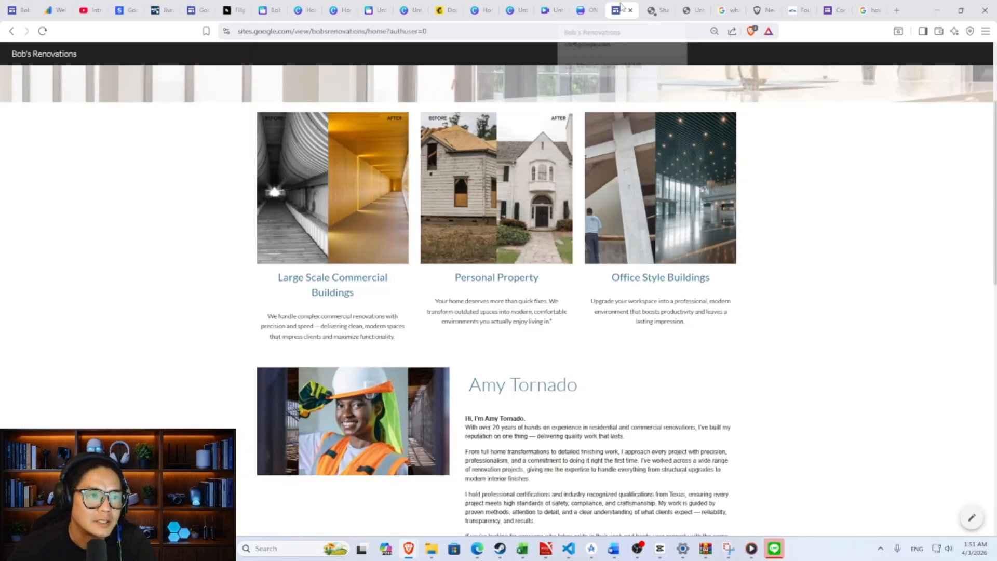
left_click(44, 31)
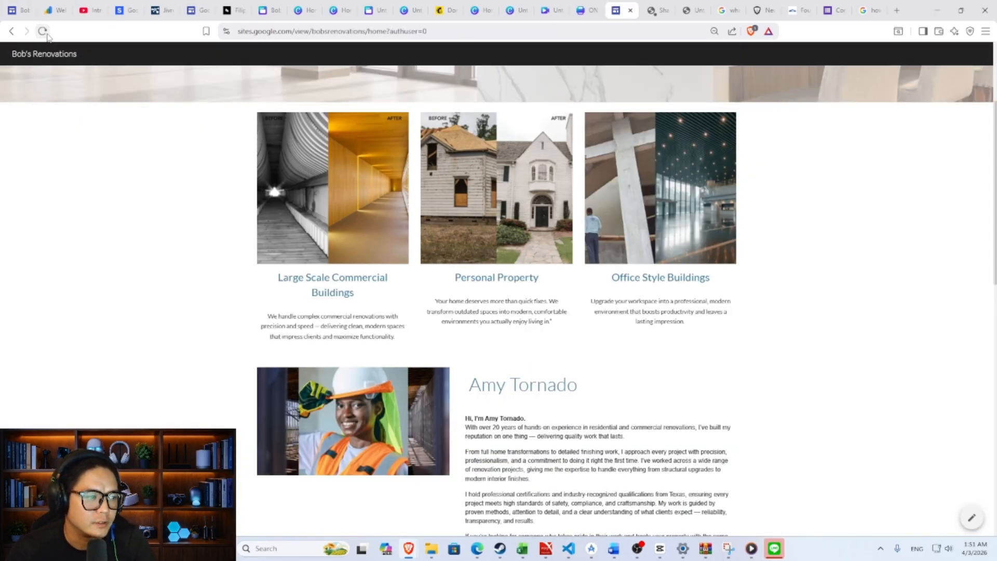
scroll(742, 281, "down", 15)
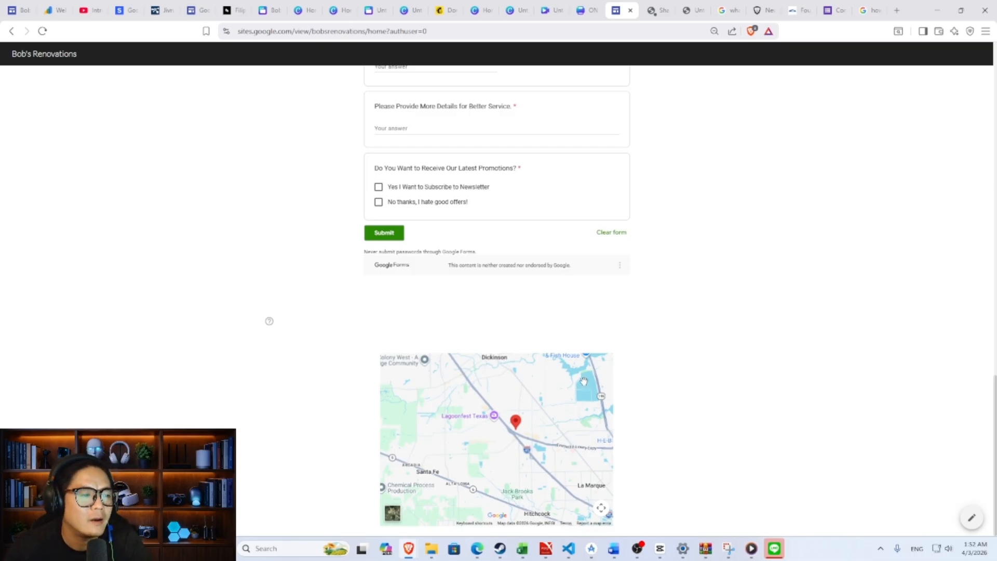
- Embed the 365 DAYS HOUSE RENOVATION TIMELAPSE video below the map using its pasted YouTube link
key("ctrl+1")
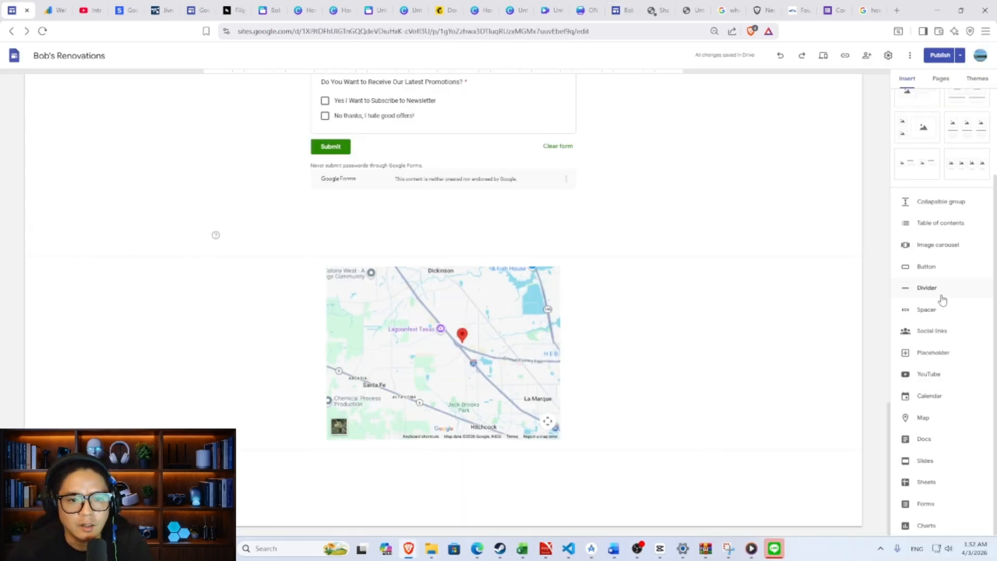
left_click(942, 375)
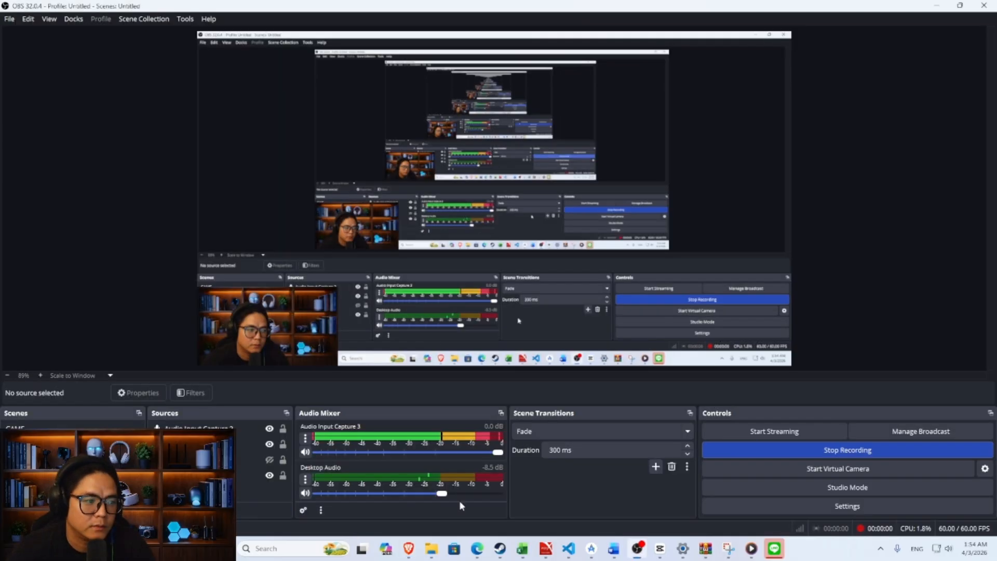
mouse_move(409, 548)
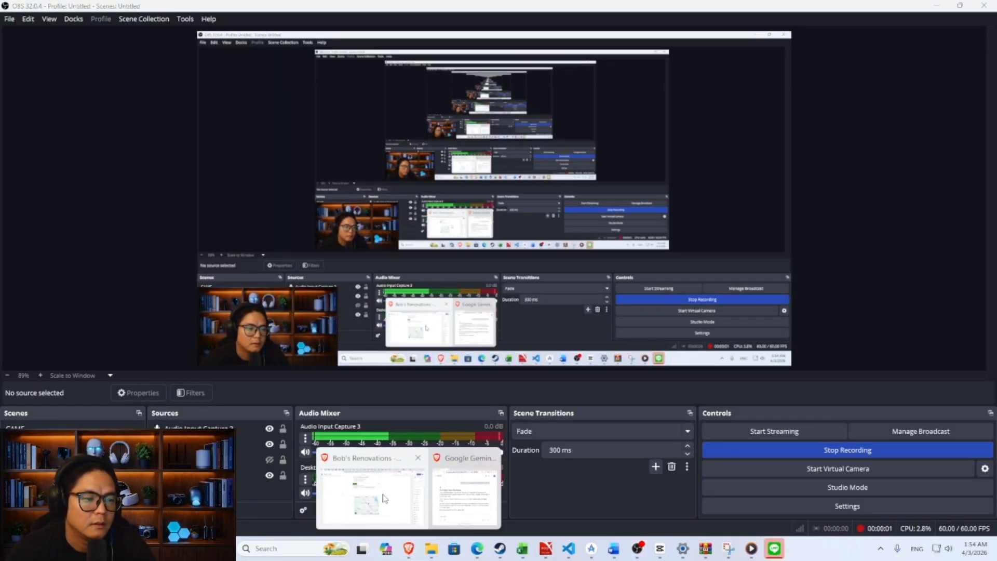
left_click(361, 493)
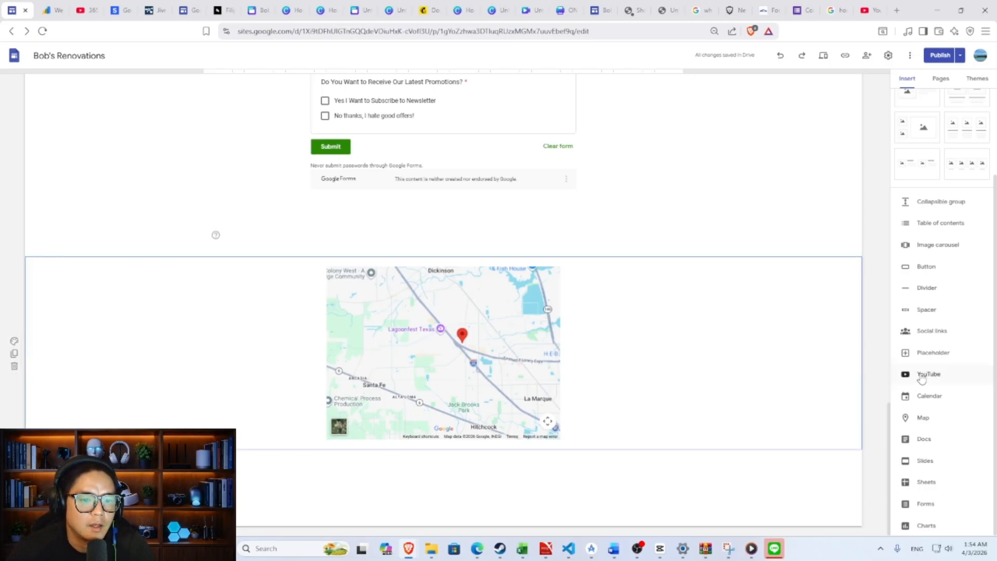
left_click(922, 375)
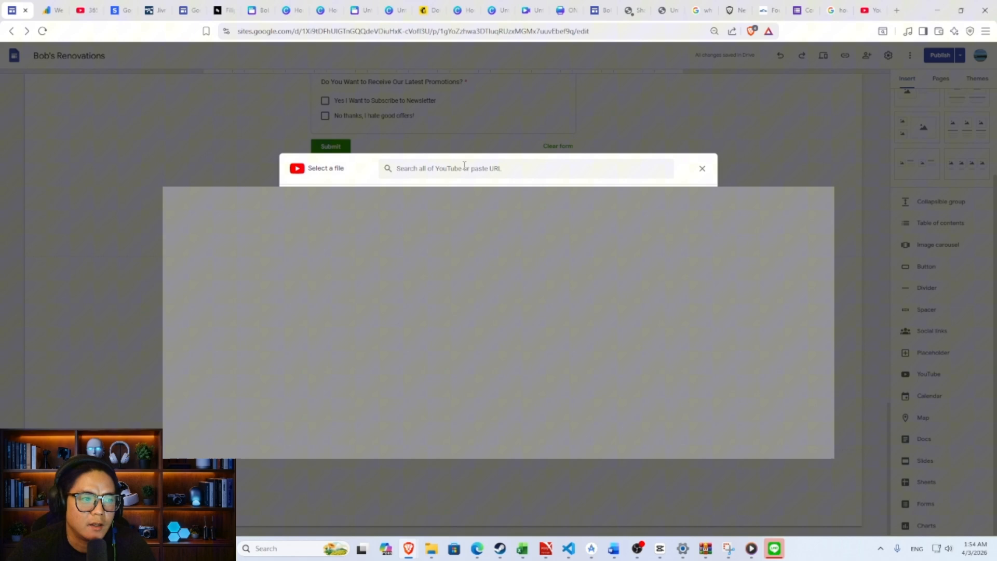
left_click(465, 165)
type("https://www.youtube.com/watch?v=aefO0N_DFWw")
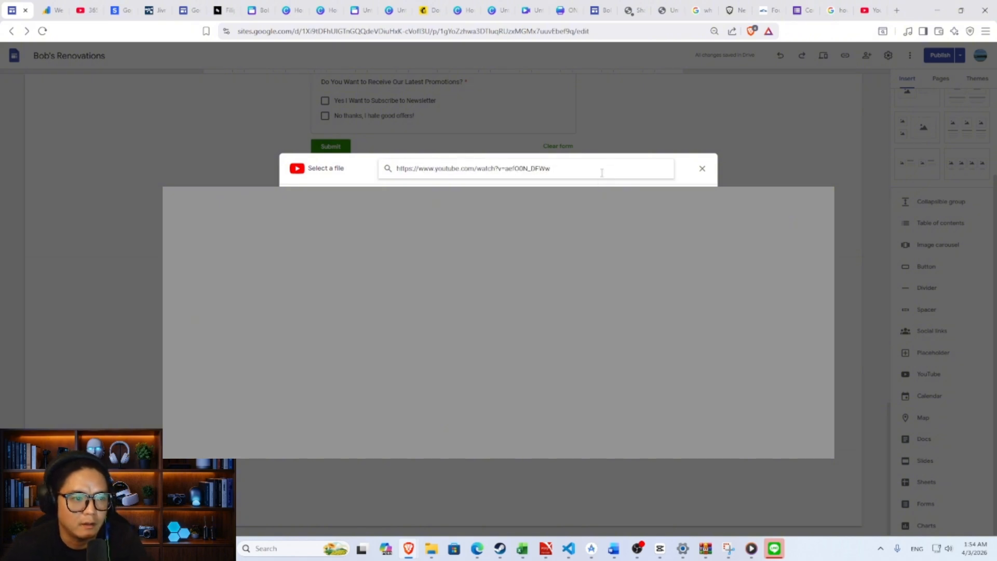
key("Return")
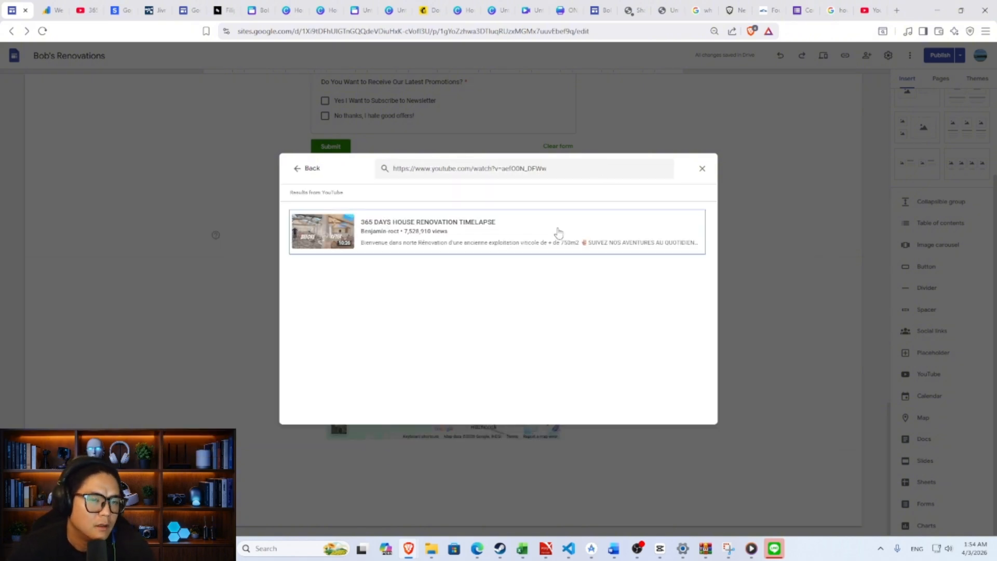
double_click(556, 232)
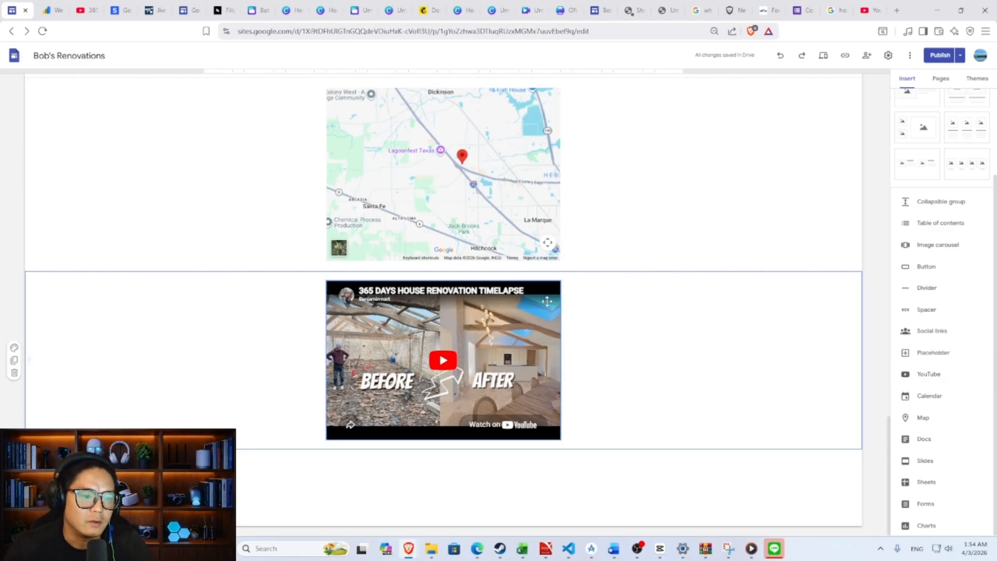
- Publish the site with the timelapse video
left_click(938, 55)
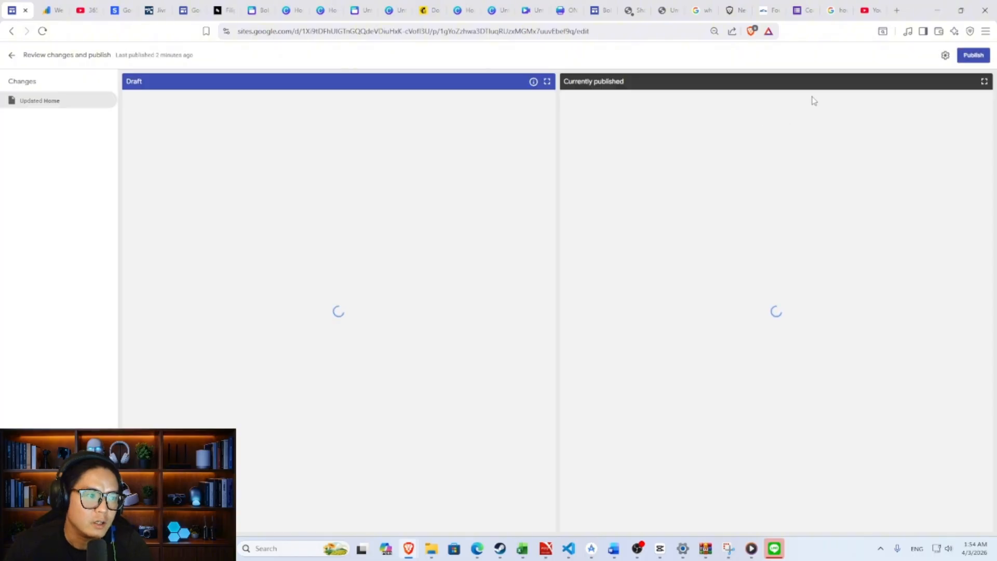
left_click(973, 55)
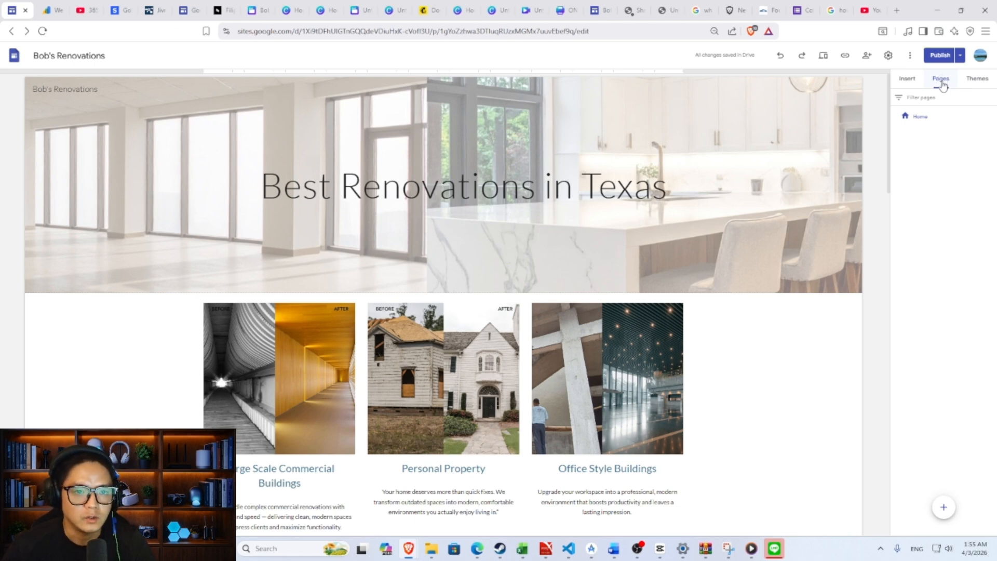
- Create a new page named Our Projects
mouse_move(944, 510)
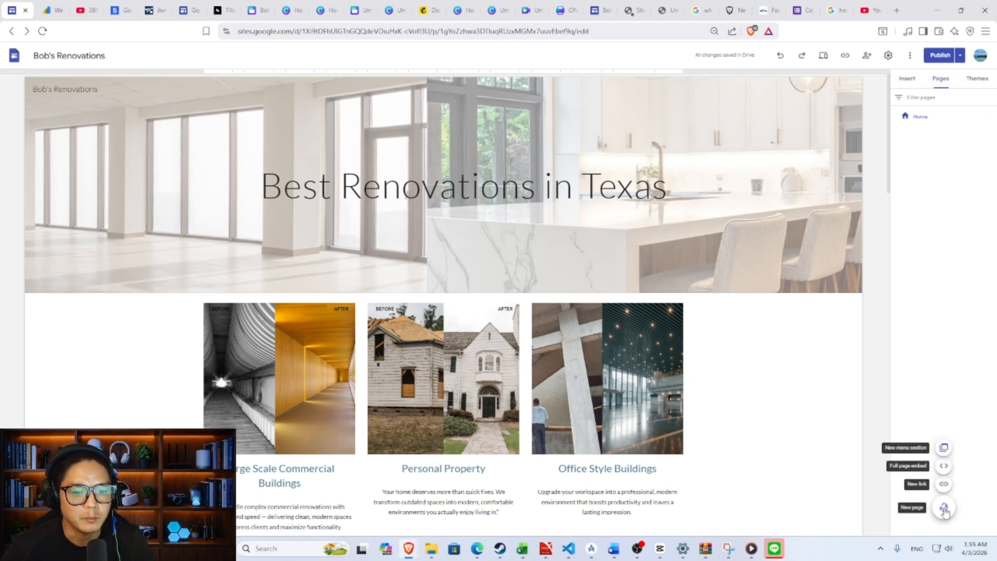
left_click(945, 511)
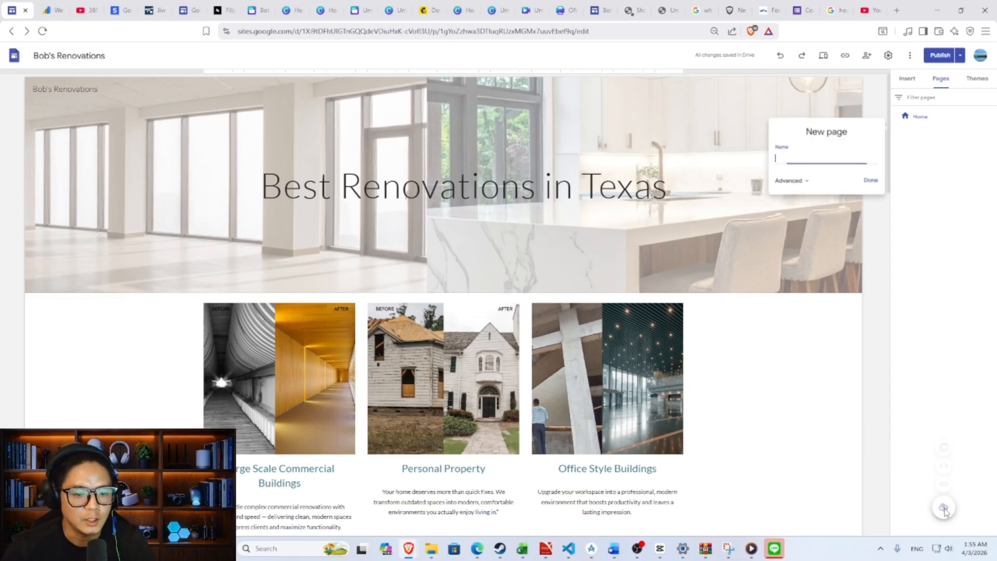
left_click(870, 180)
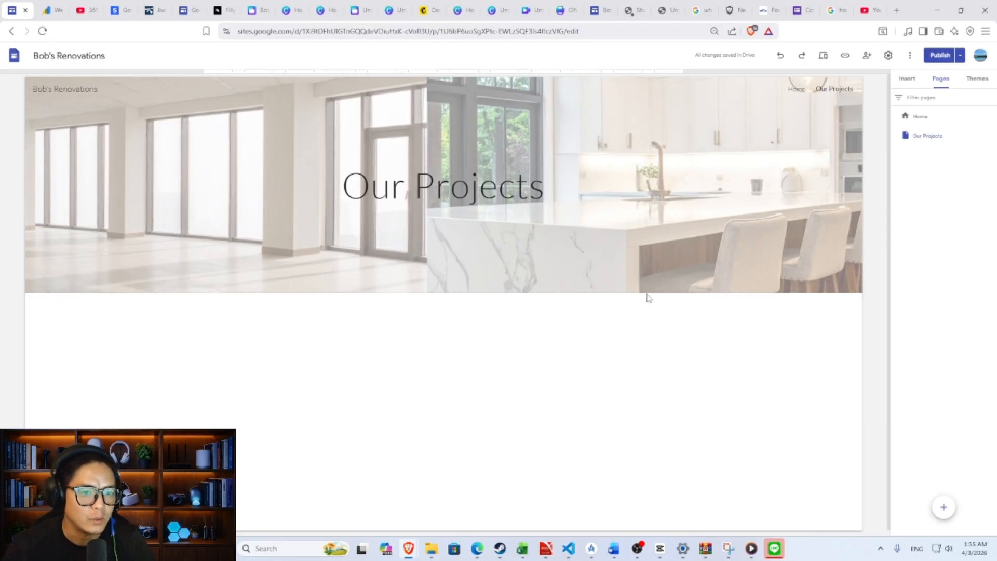
- Embed the 365 DAYS HOUSE RENOVATION TIMELAPSE video centred on Our Projects, then begin publishing
left_click(907, 78)
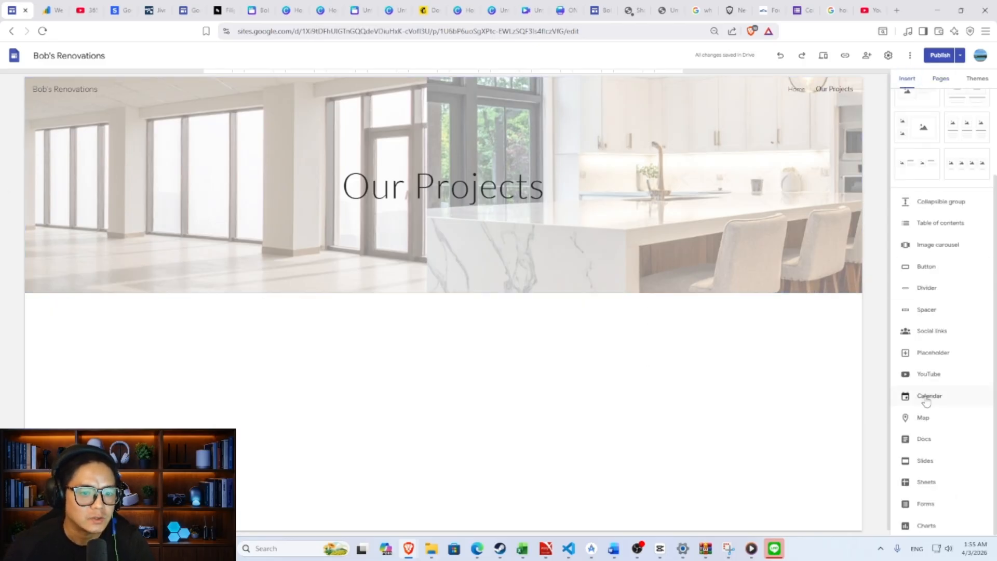
left_click(934, 374)
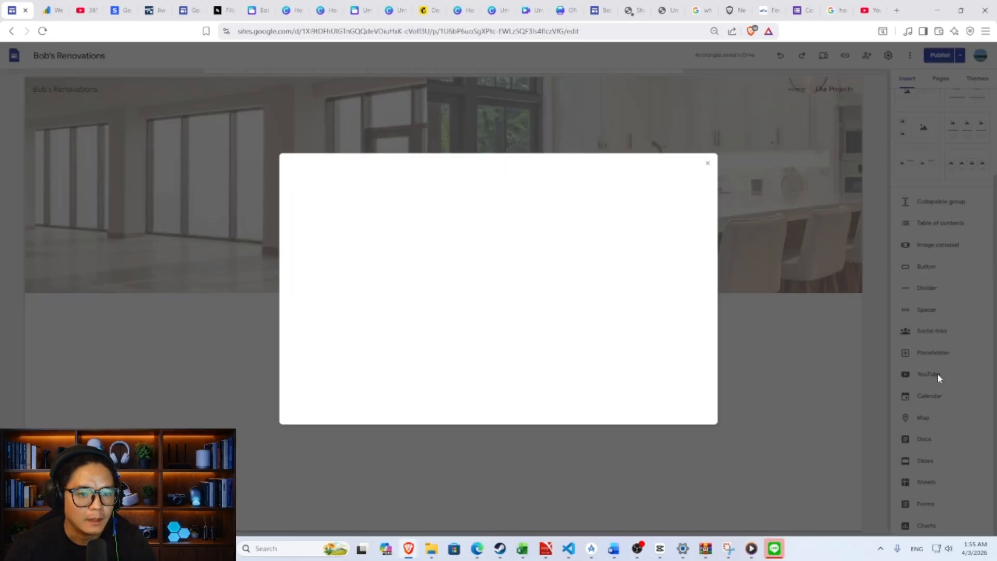
type("https://www.youtube.com/watch?v=aefOON_DFWw")
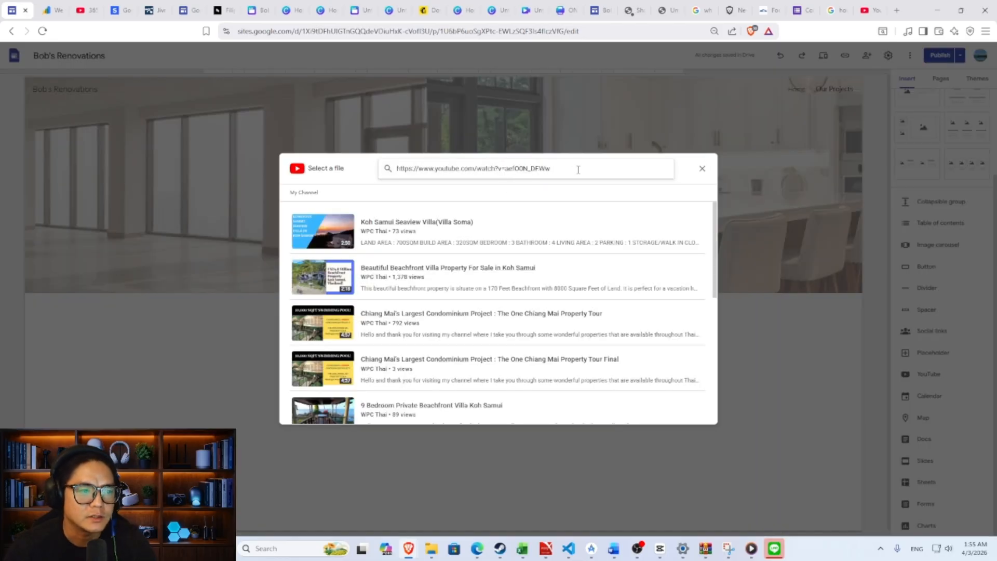
key("Return")
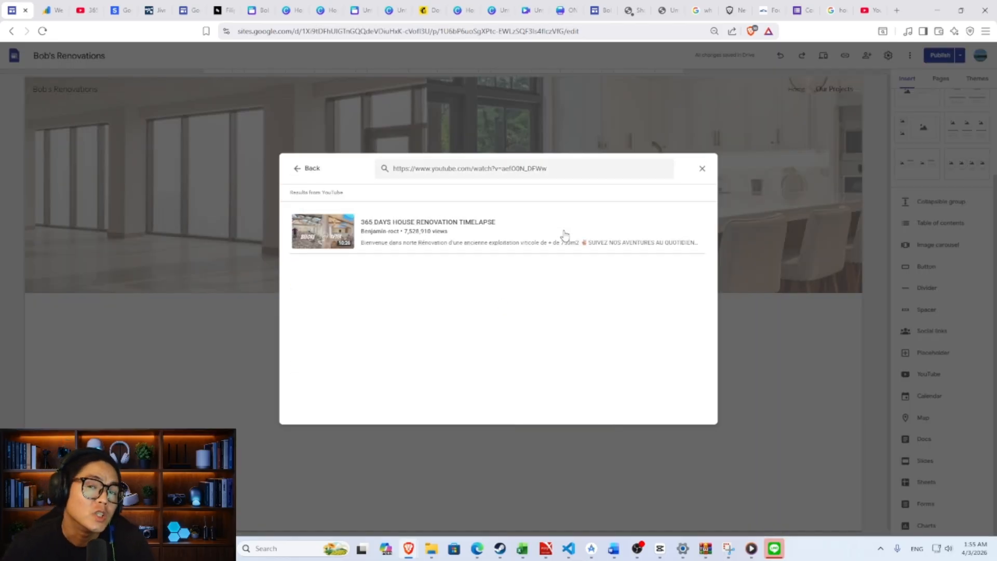
left_click(570, 232)
left_click(693, 413)
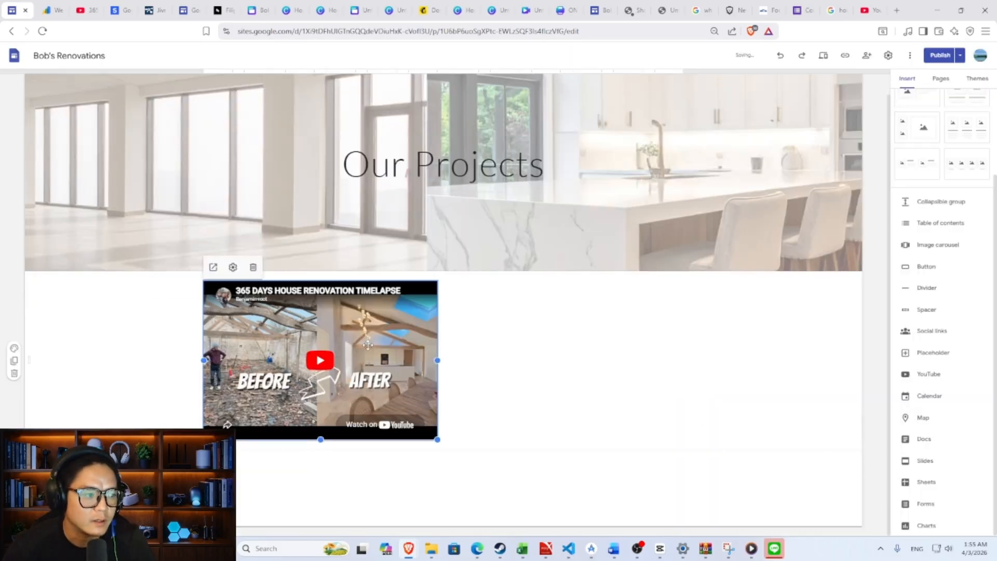
left_click_drag(366, 343, 459, 329)
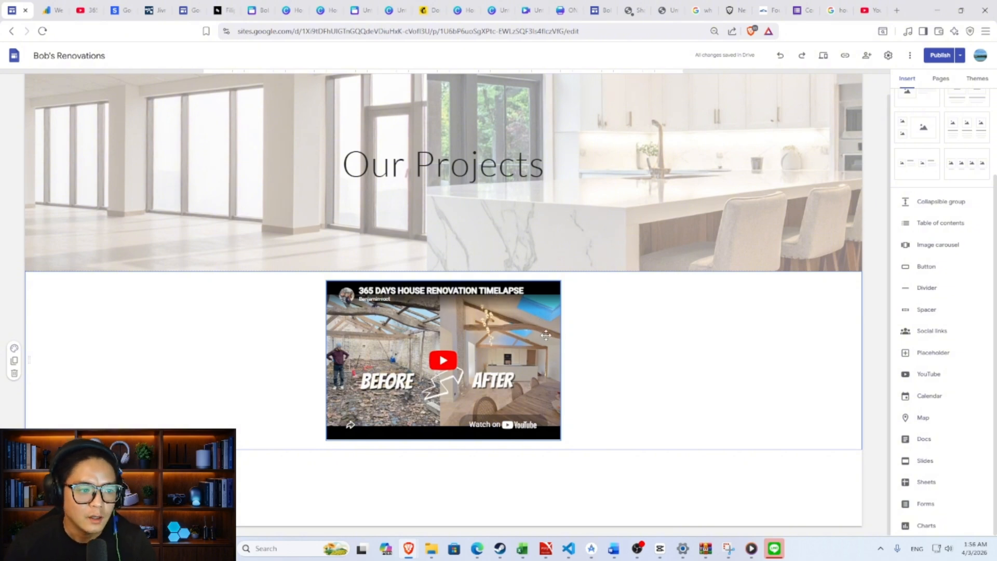
left_click(939, 55)
- Confirm publishing and reload the live site until the update appears
left_click(970, 55)
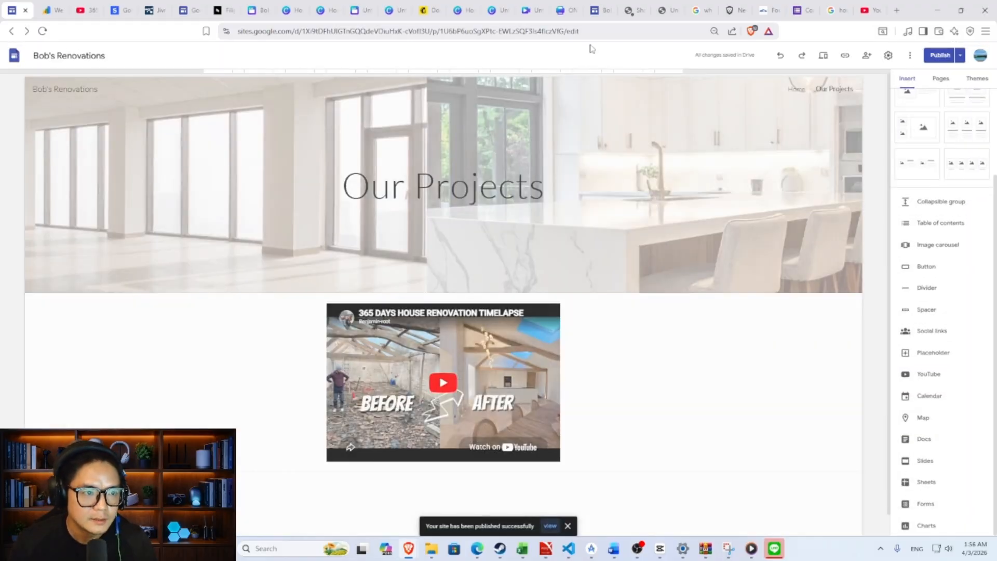
left_click(601, 13)
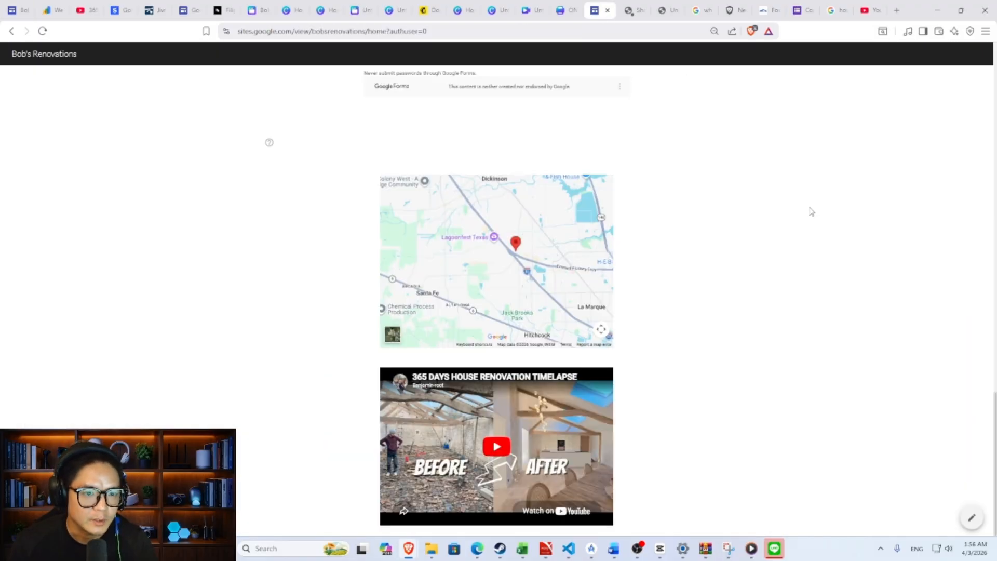
scroll(811, 211, "up", 10)
left_click(42, 31)
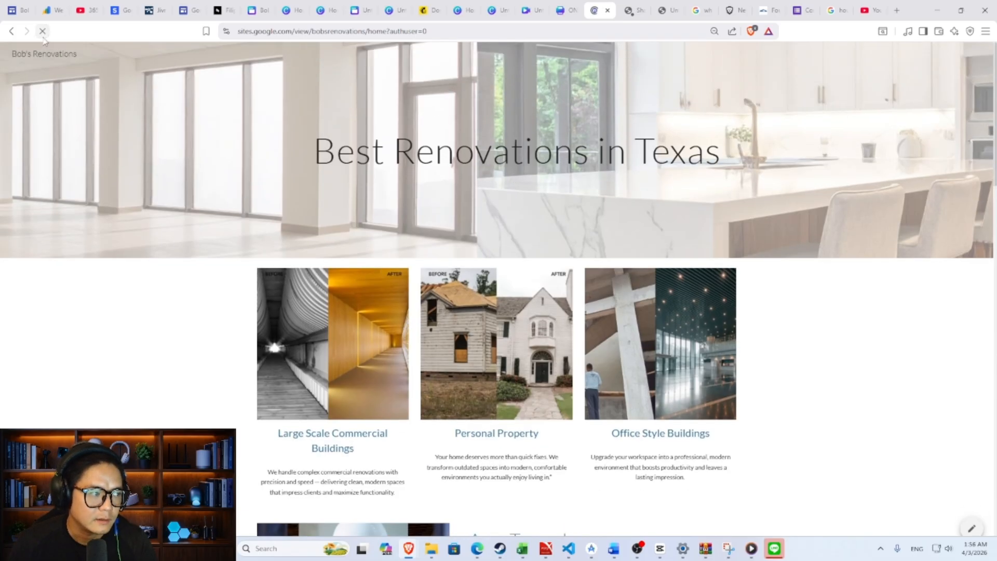
left_click(45, 35)
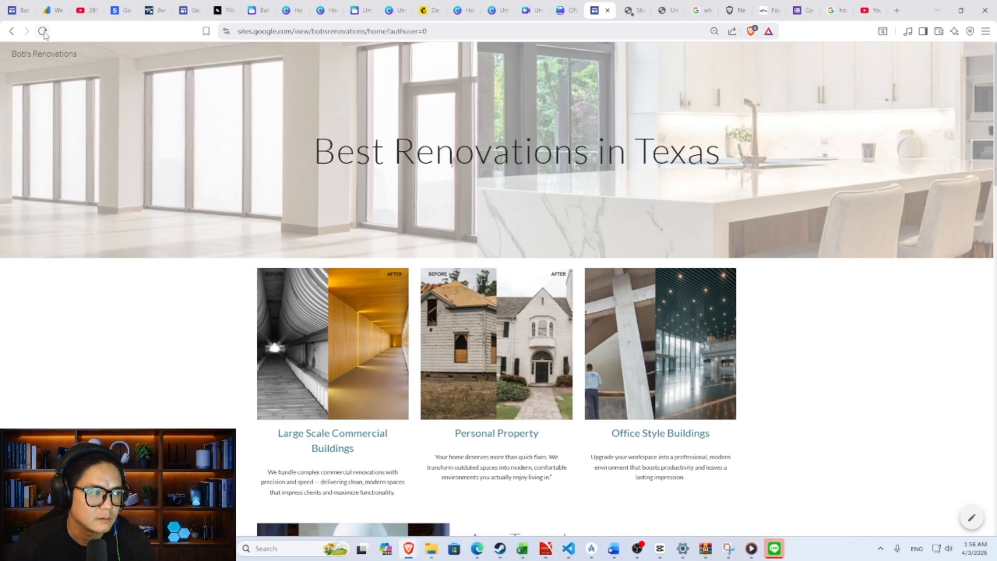
left_click(45, 35)
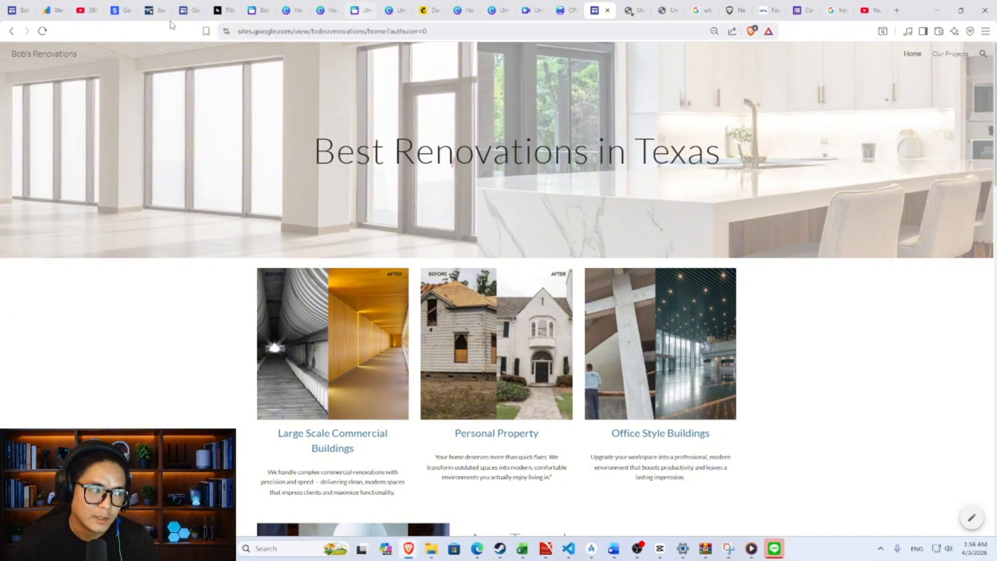
- Check the live Our Projects and Home pages, including the renovation video
left_click(951, 58)
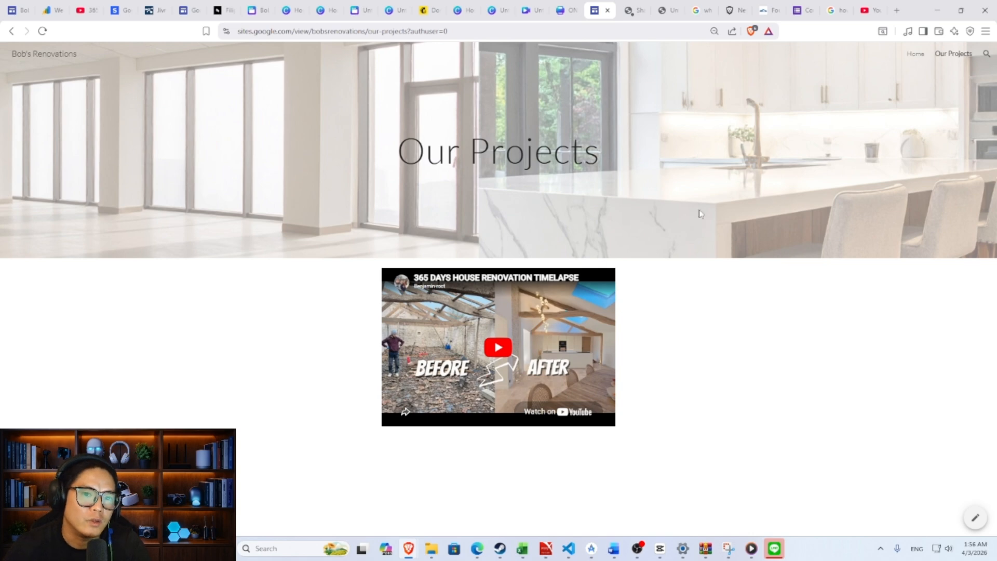
left_click(916, 56)
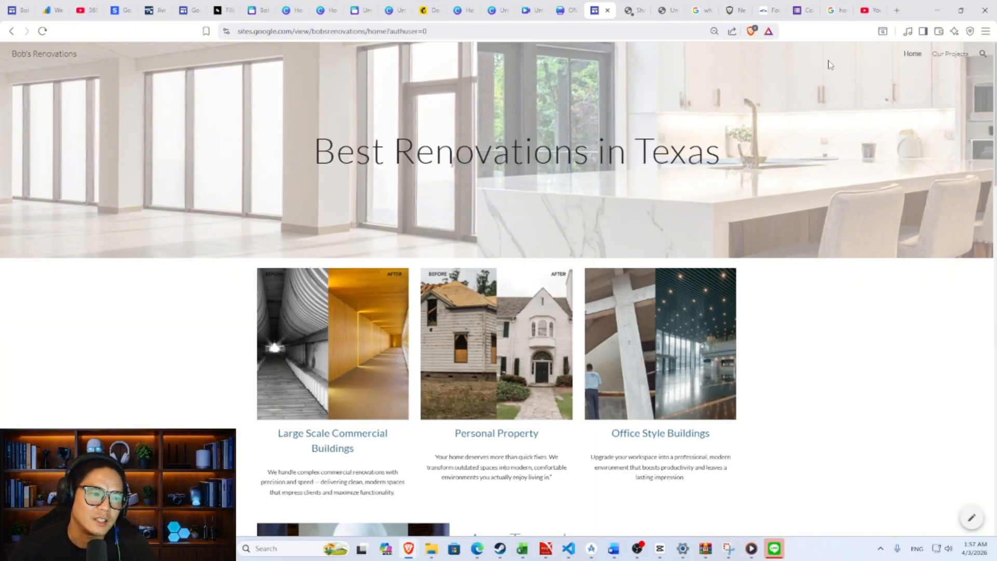
scroll(796, 111, "down", 12)
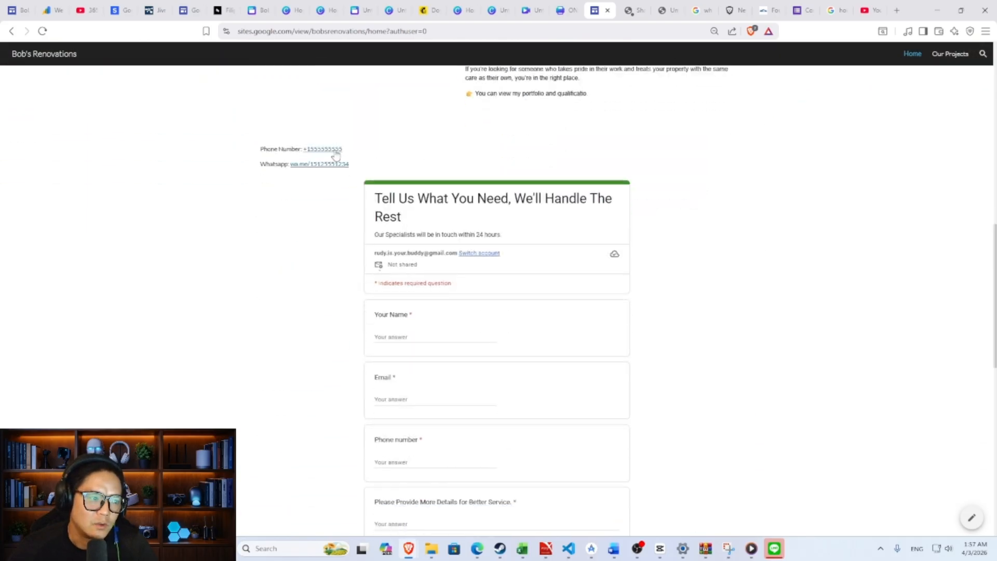
scroll(689, 213, "up", 8)
scroll(689, 213, "up", 5)
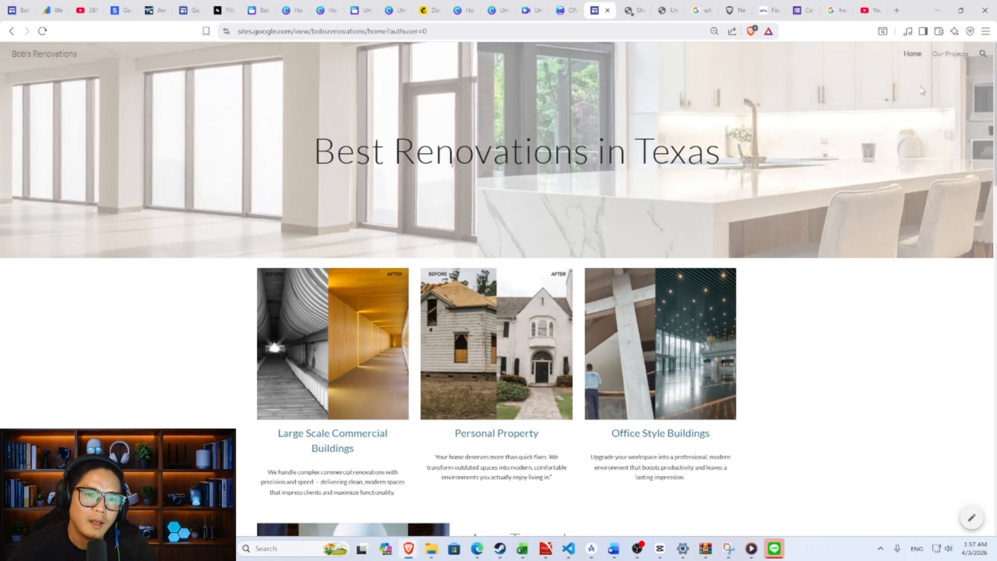
left_click(952, 55)
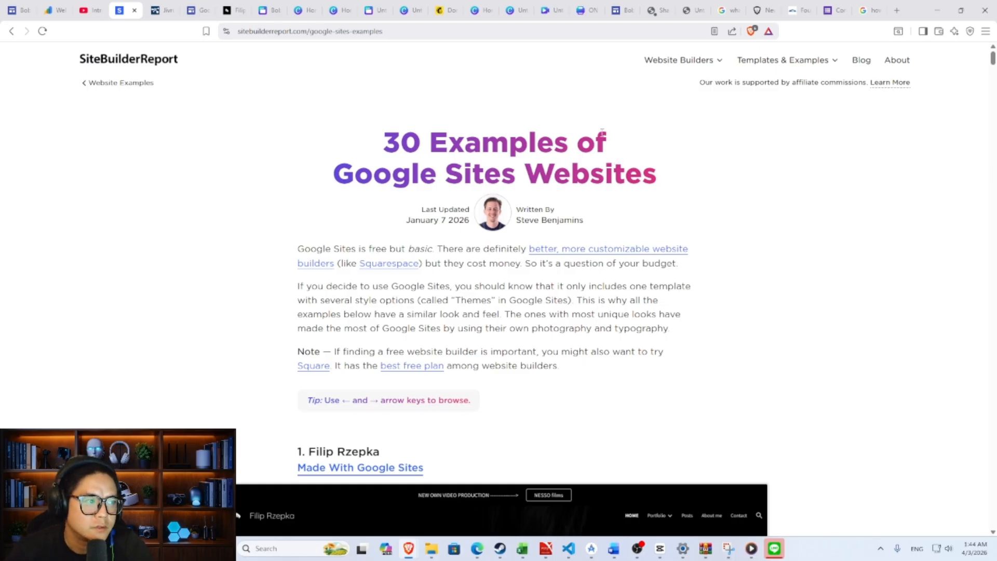
- Scroll through SiteBuilderReport's 30 Google Sites examples article down to the TechniX.ga example
scroll(587, 155, "down", 7)
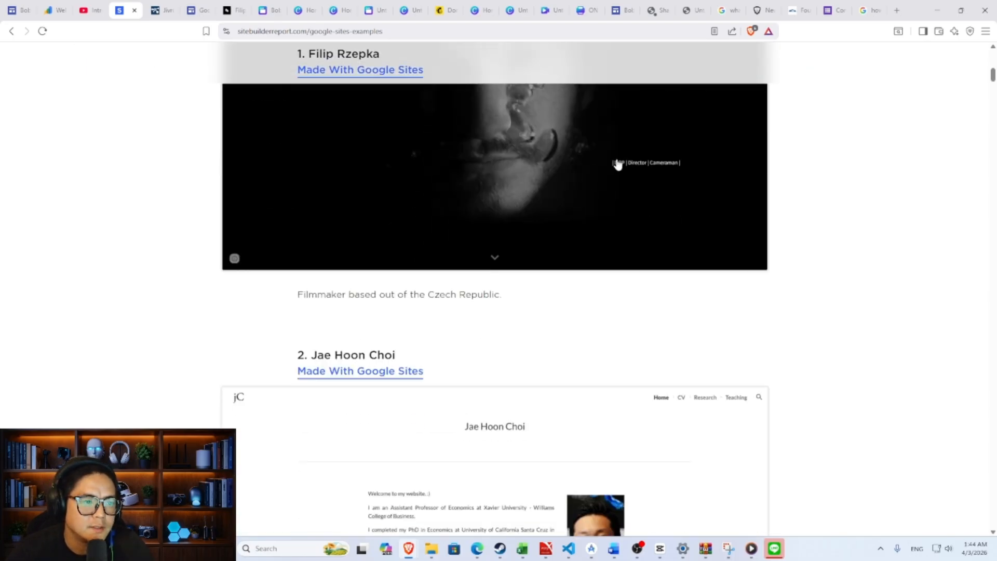
scroll(617, 164, "down", 10)
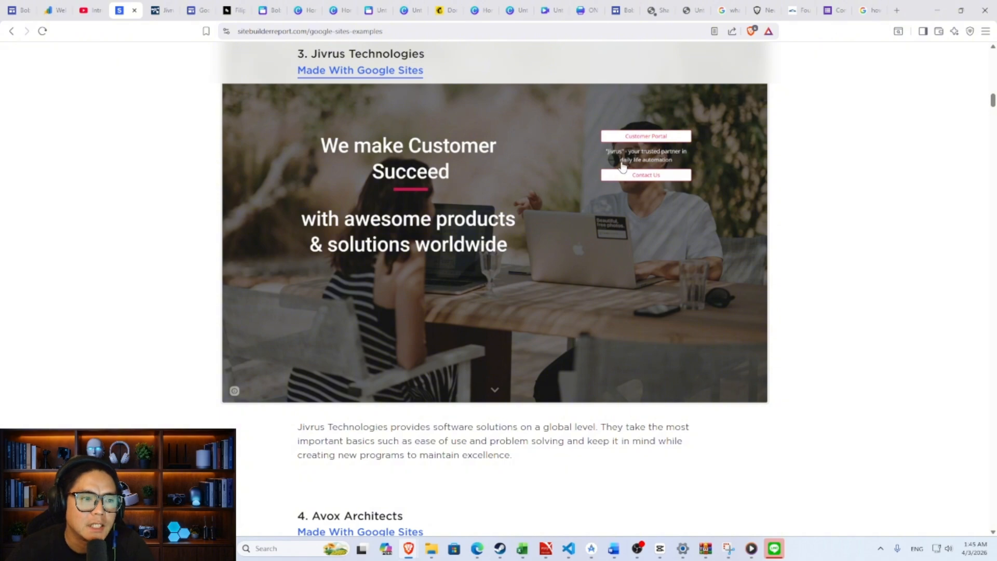
scroll(623, 164, "down", 7)
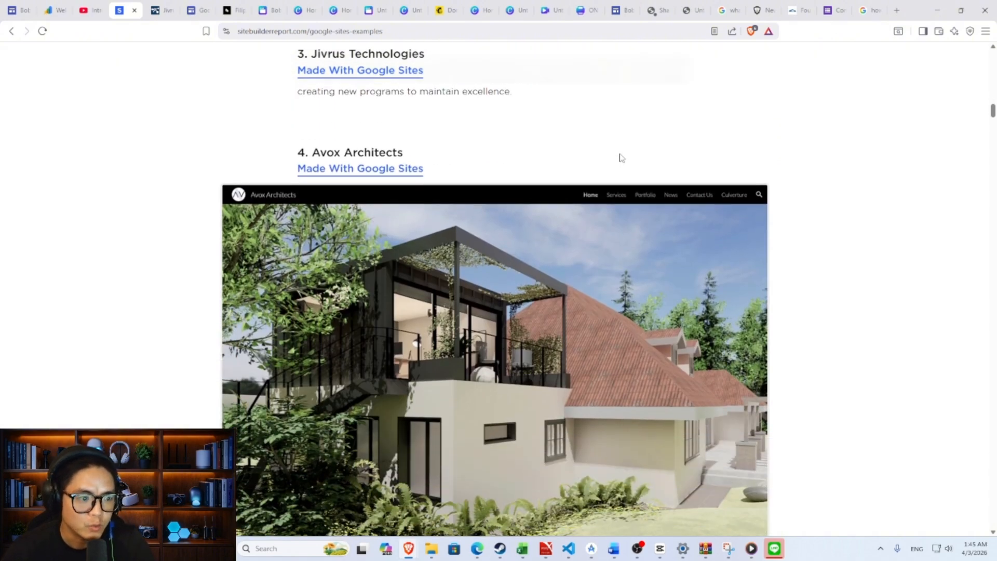
scroll(621, 157, "down", 2)
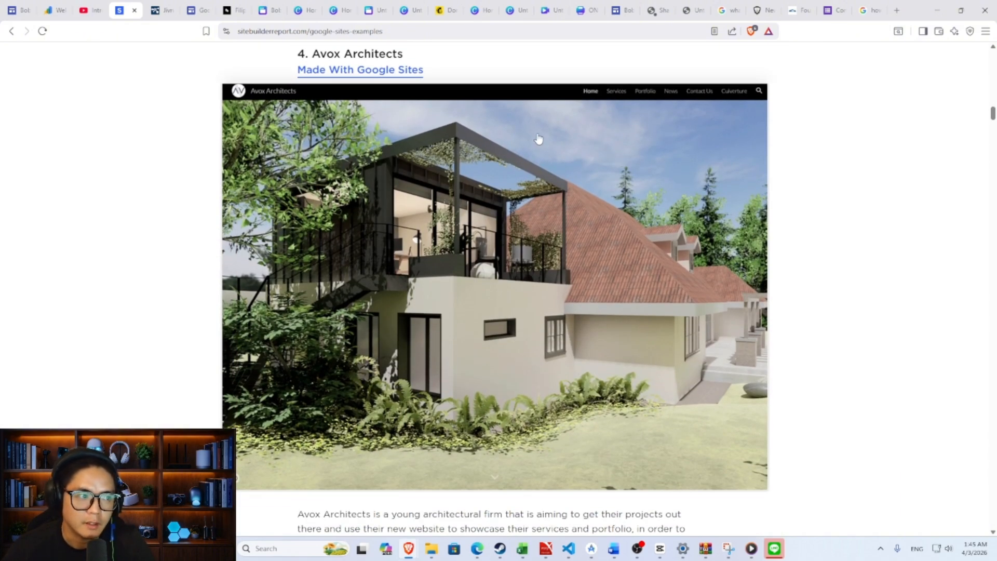
scroll(565, 155, "down", 10)
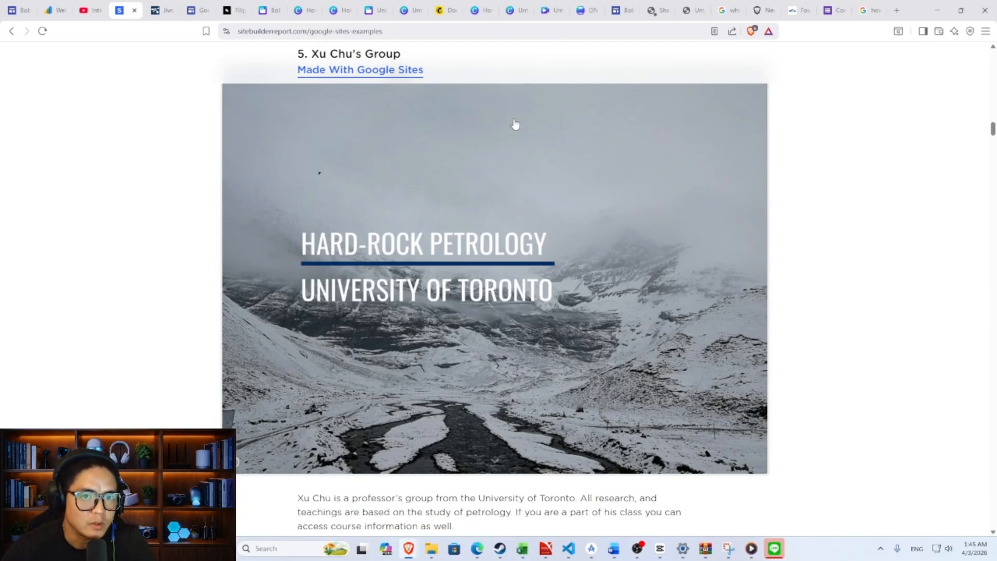
scroll(433, 98, "down", 10)
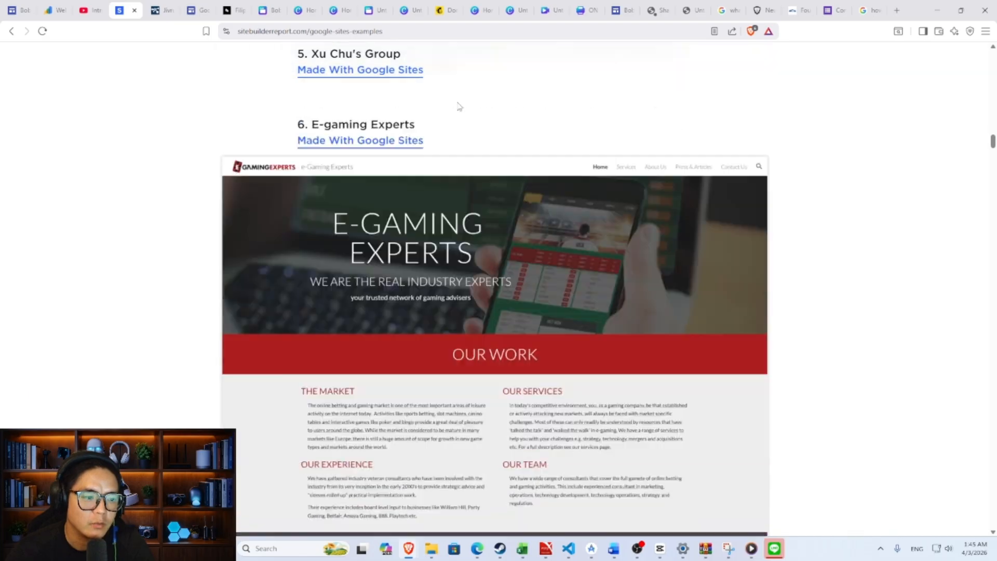
scroll(463, 108, "down", 7)
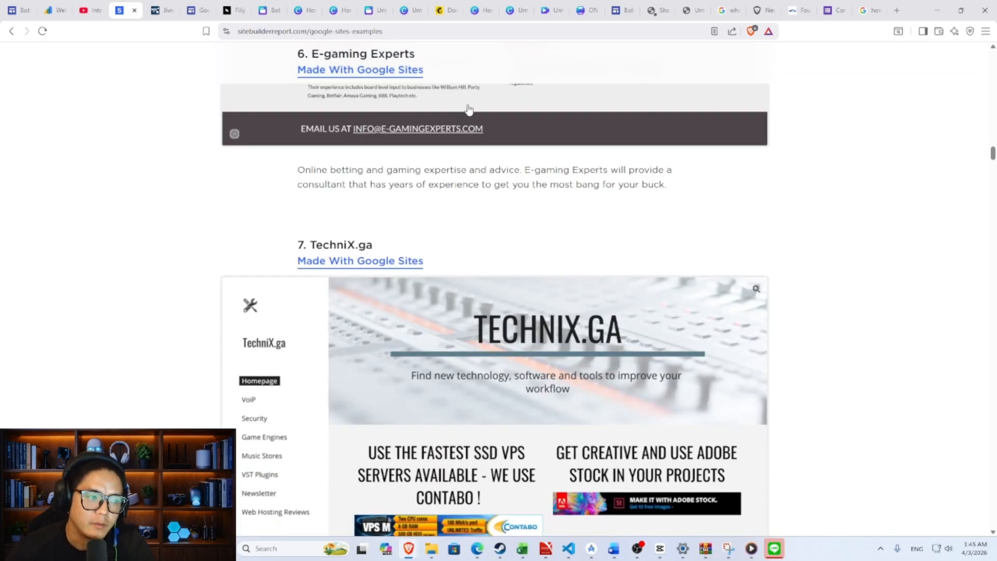
scroll(442, 120, "down", 4)
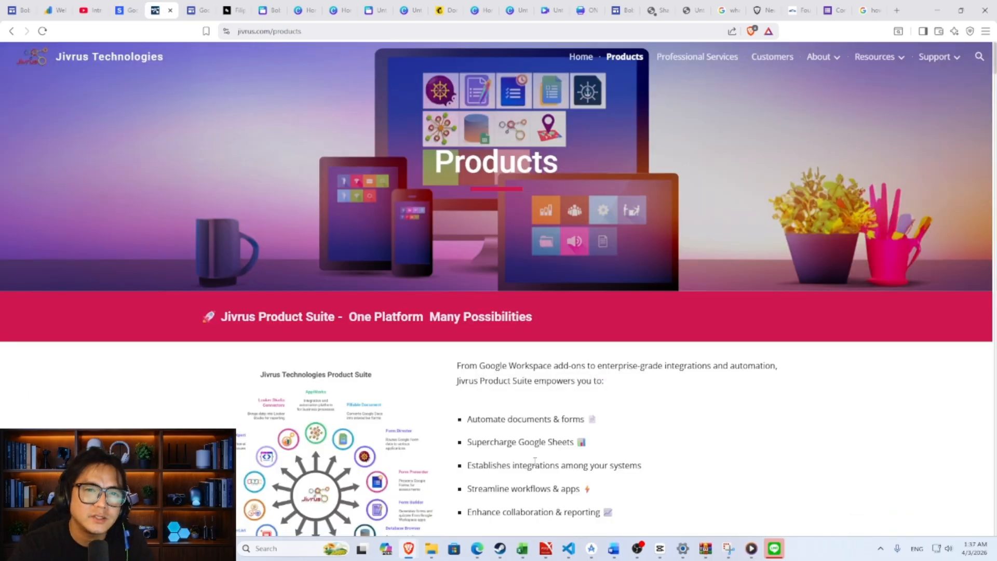